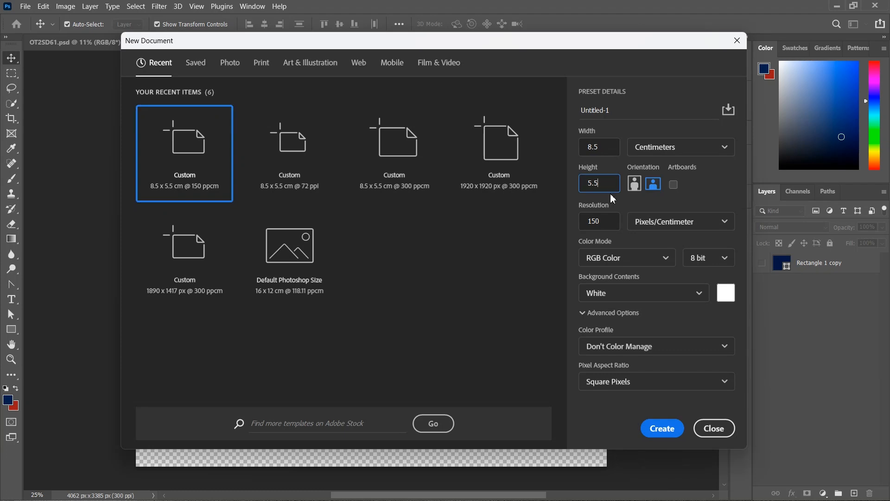
Create a blank 8.5 × 5.5 cm document at 150 pixels/cm
left_click(614, 223)
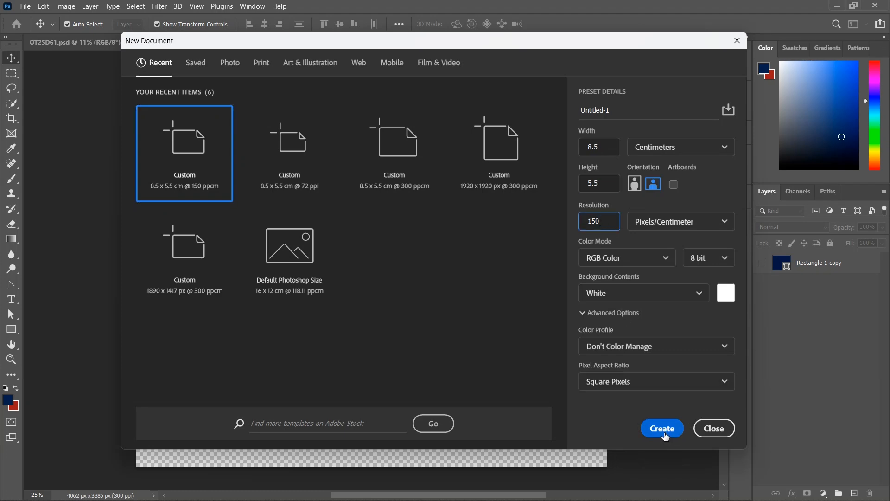
left_click(662, 428)
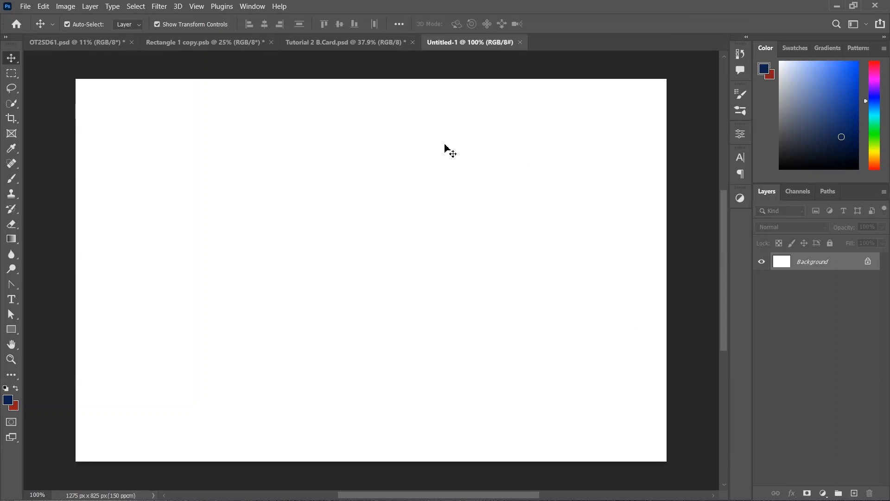
Draw a dark red rectangle over the card's right side, round its corners fully, and scale it to 137.5%
scroll(493, 291, "down", 2)
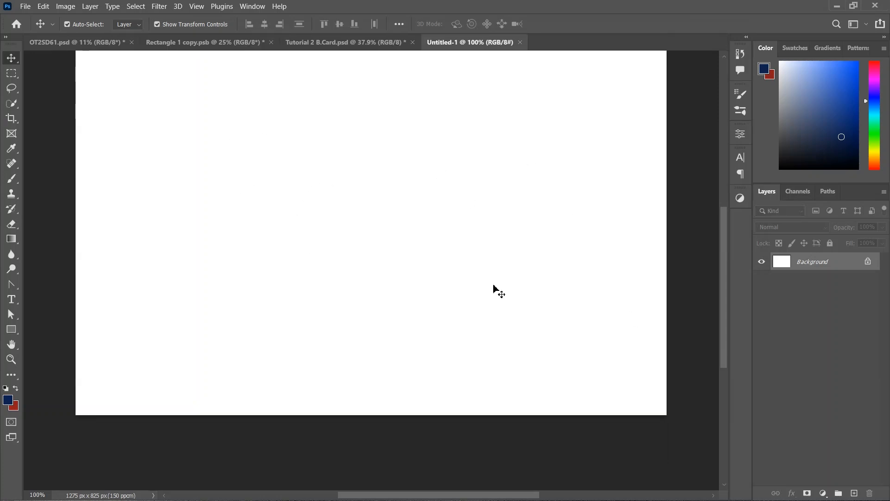
scroll(495, 259, "down", 3)
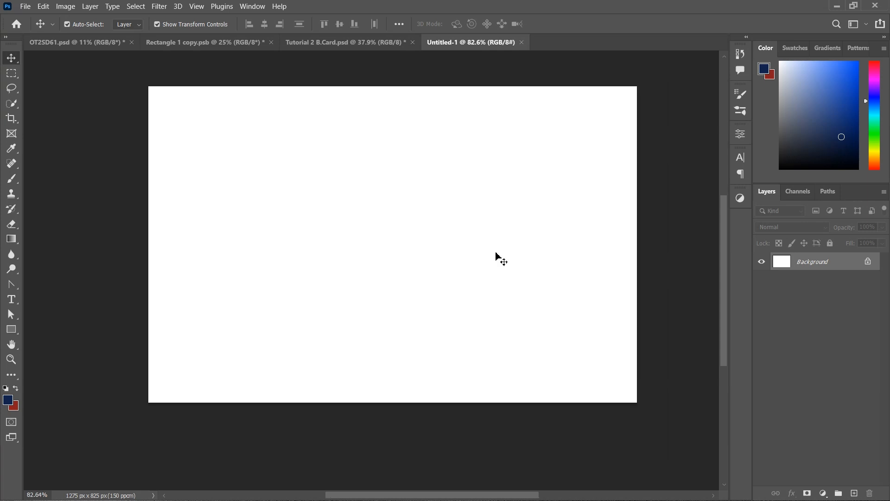
scroll(498, 258, "up", 1)
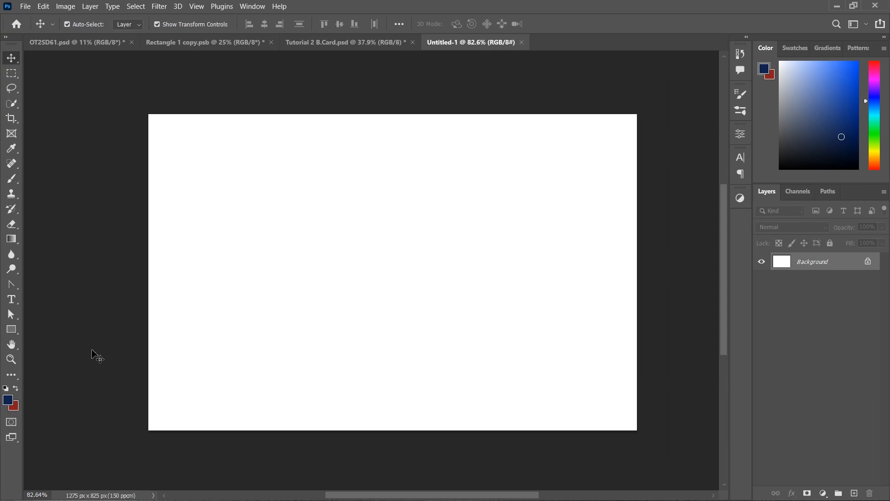
left_click(18, 389)
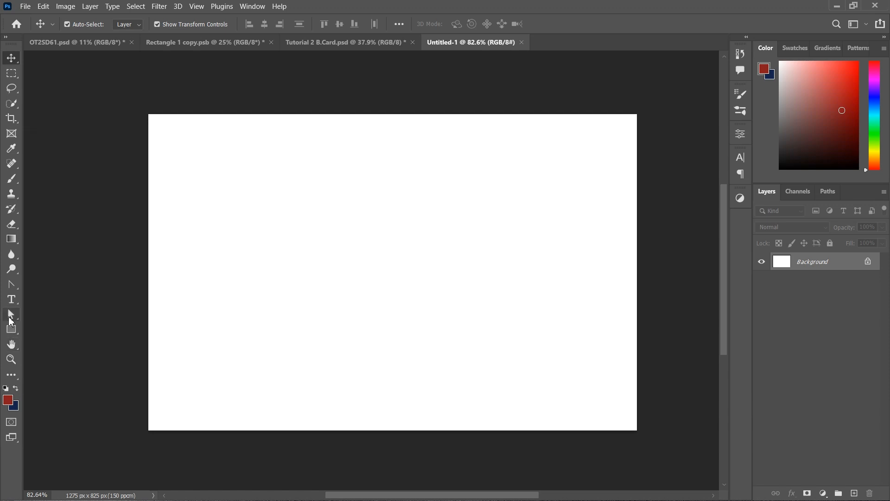
left_click(11, 329)
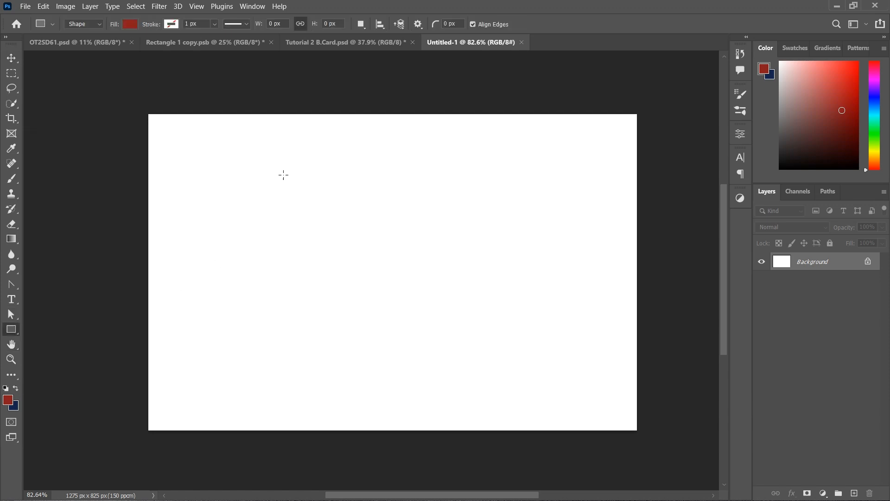
left_click_drag(361, 221, 697, 410)
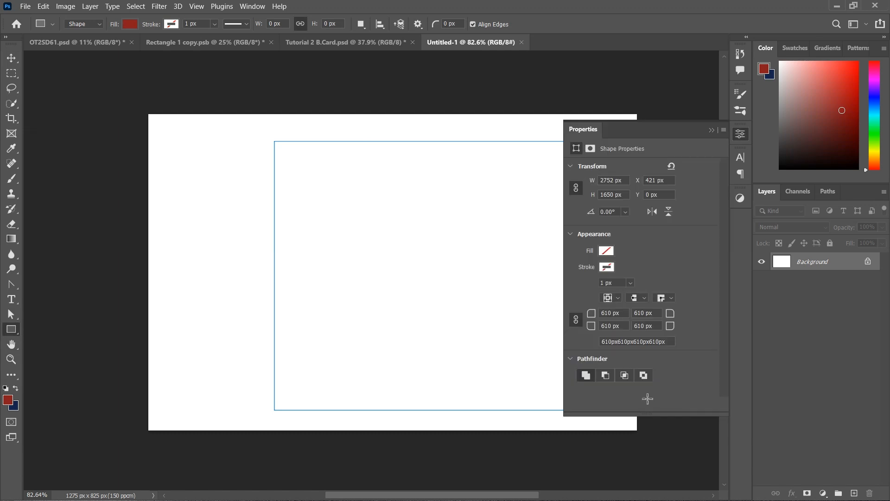
left_click(711, 130)
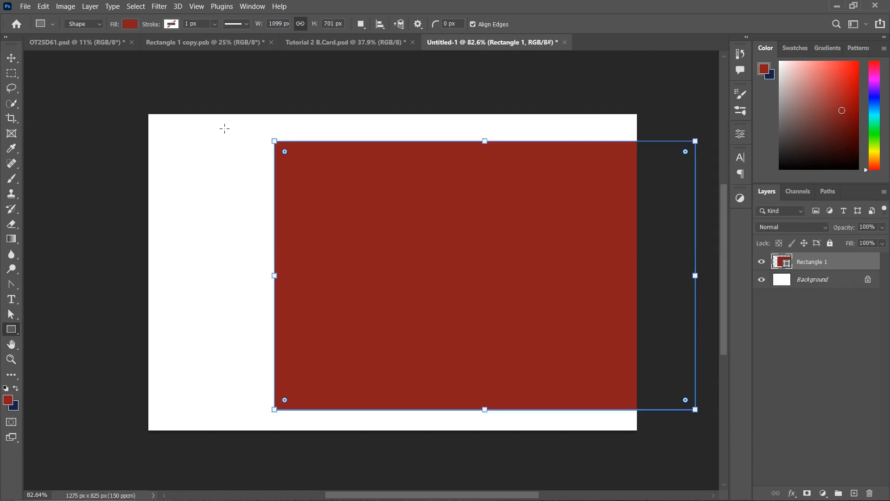
left_click_drag(284, 153, 441, 274)
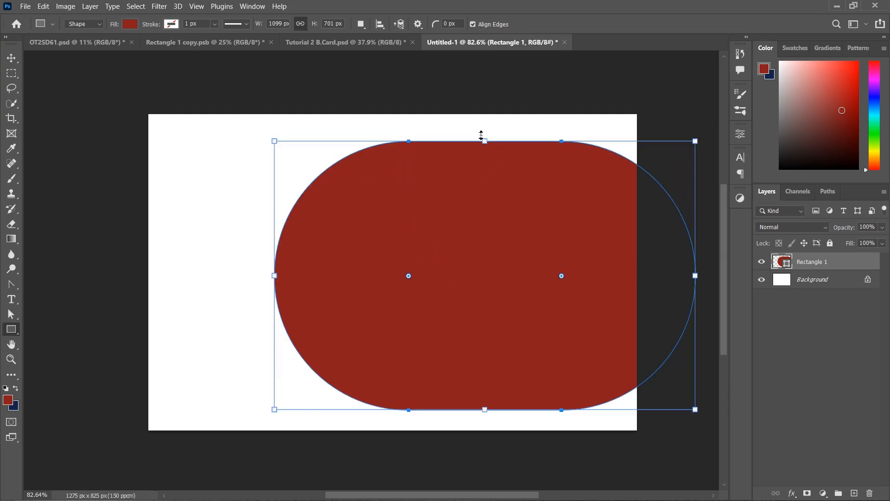
left_click_drag(481, 134, 508, 117)
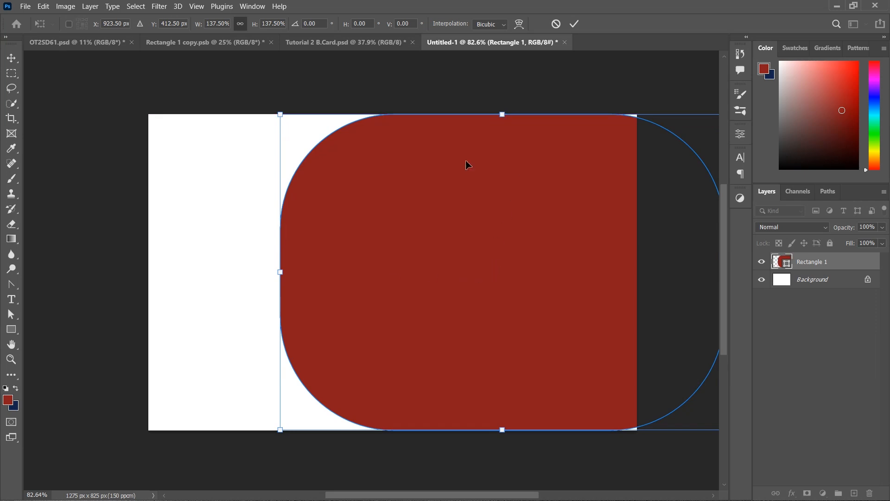
Commit the enlargement, round the shape's corners further, and widen it to the right
left_click(574, 24)
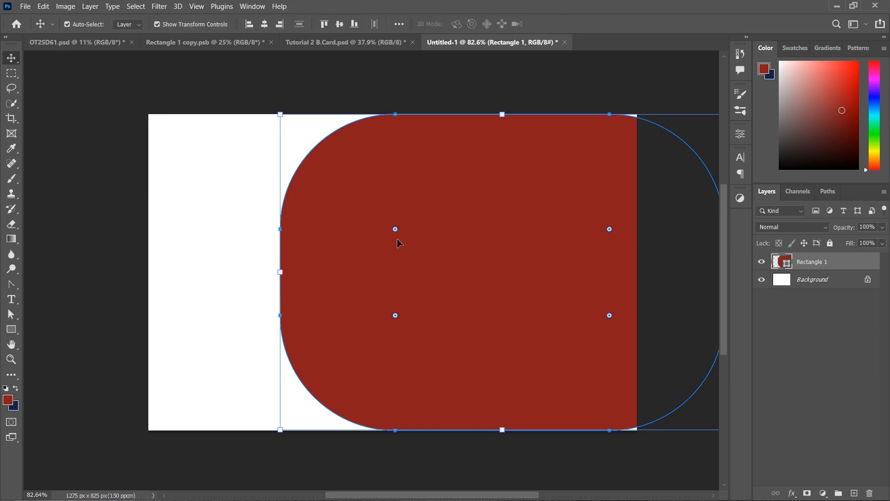
left_click_drag(395, 229, 426, 252)
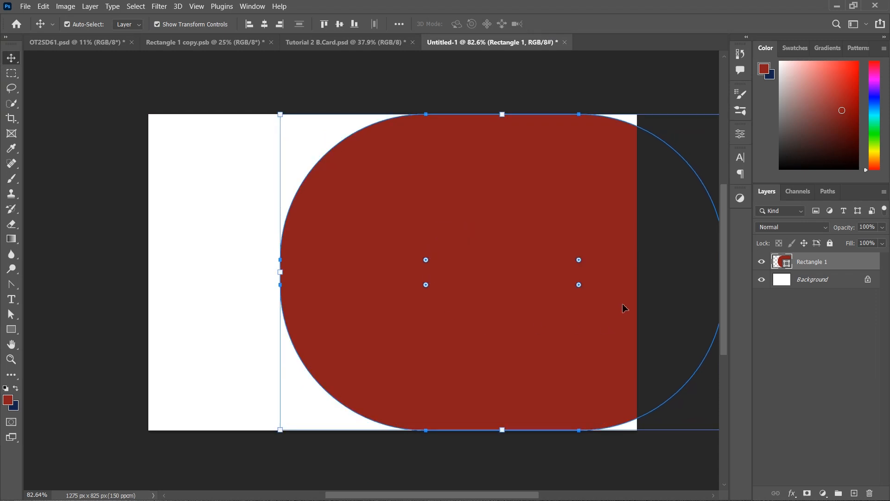
scroll(564, 292, "right", 2)
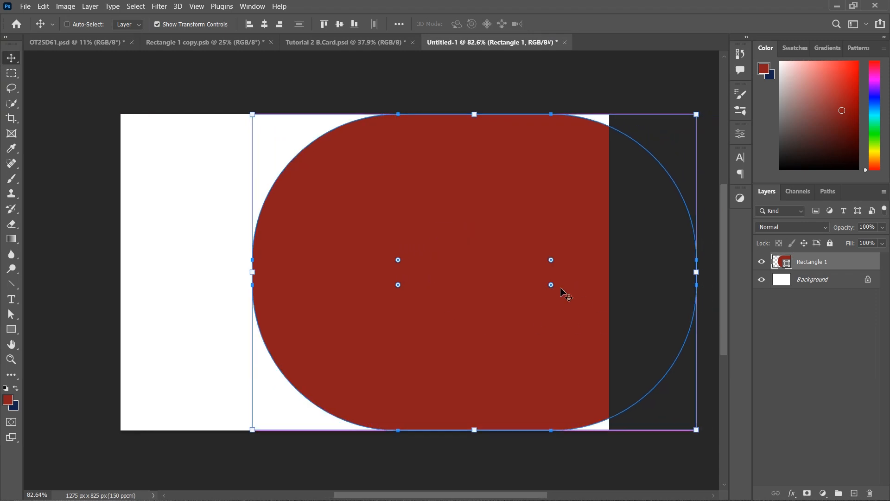
scroll(564, 293, "right", 6)
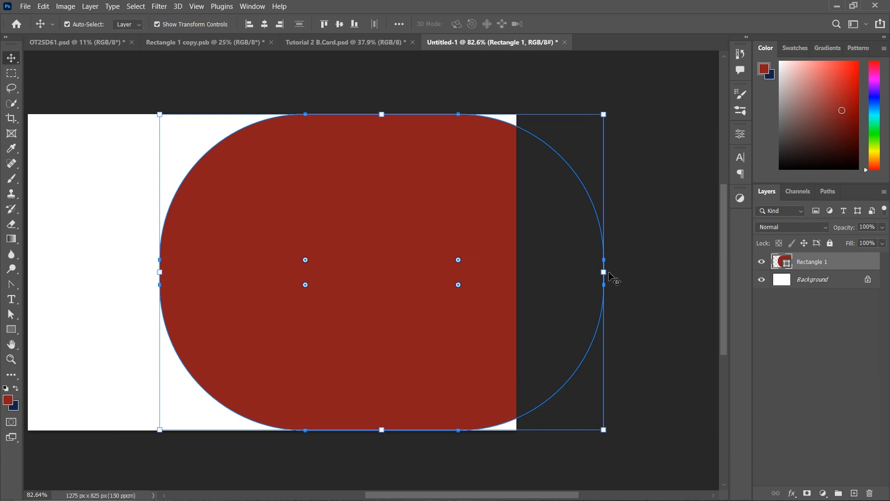
scroll(602, 275, "right", 1)
left_click_drag(595, 272, 698, 277)
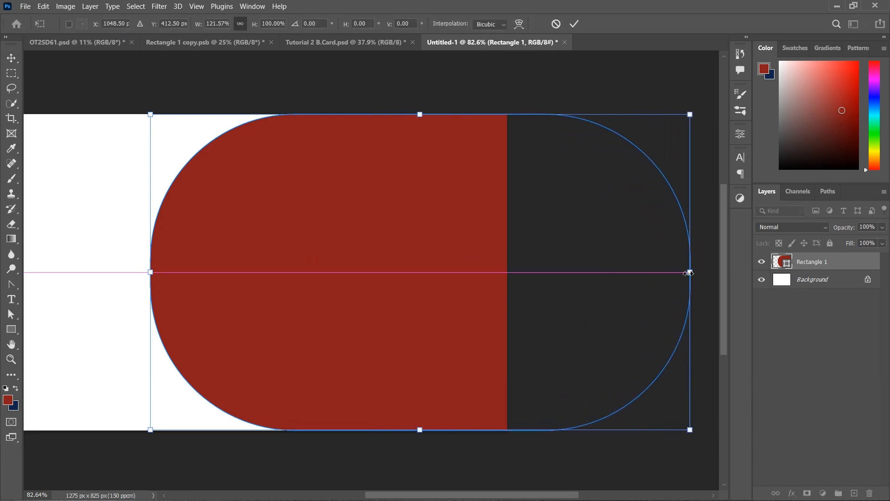
left_click(576, 23)
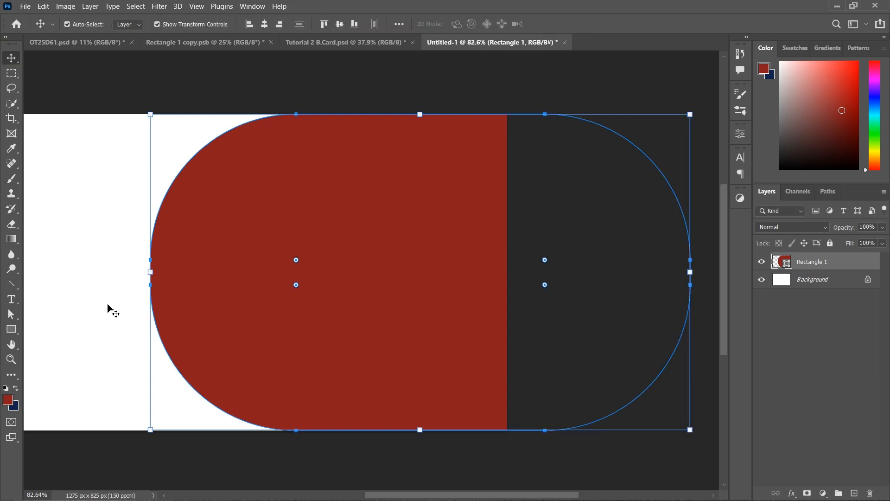
Move the red shape left so its rounded end sits mid-card, keeping its dark red fill
left_click(109, 306)
left_click_drag(438, 319, 401, 318)
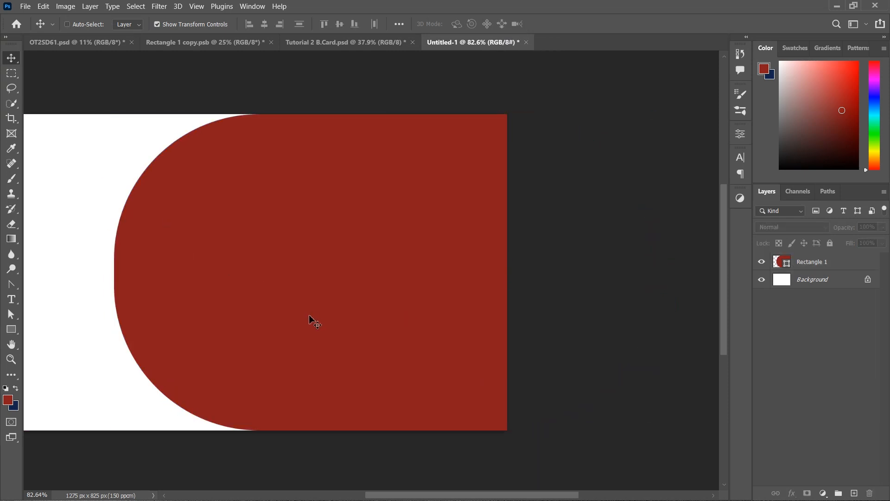
scroll(309, 316, "left", 4)
scroll(314, 320, "right", 2)
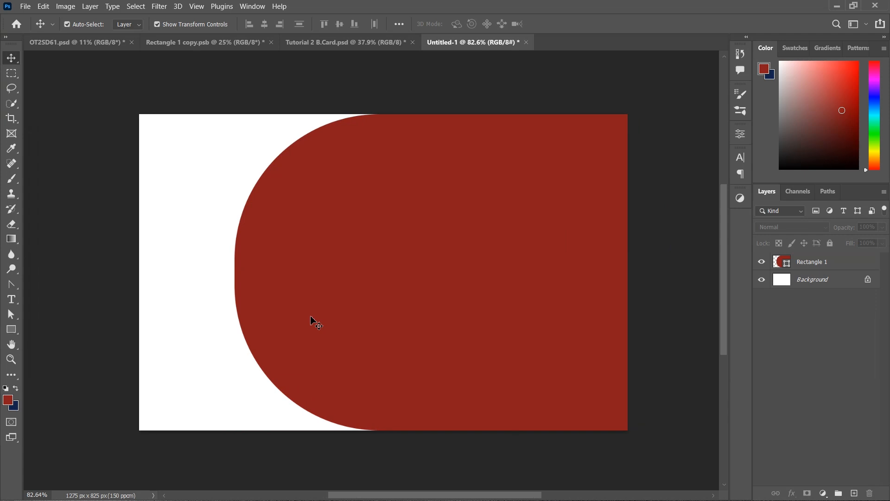
left_click(502, 288)
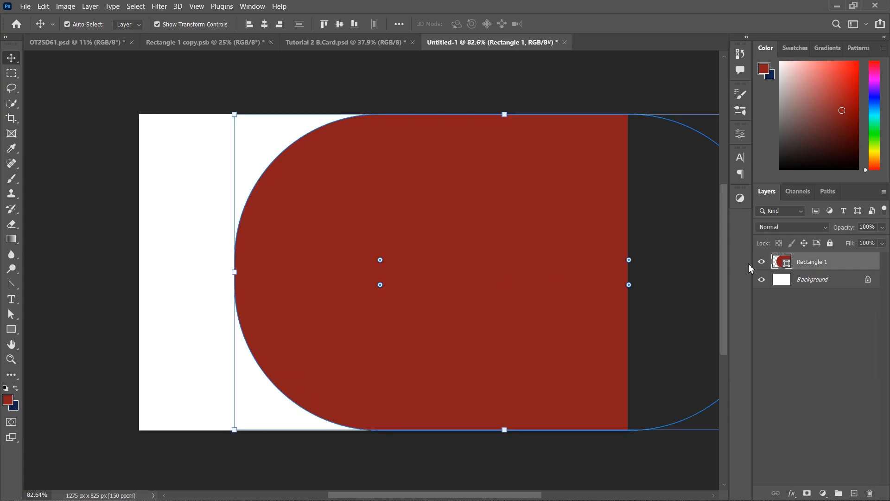
double_click(779, 262)
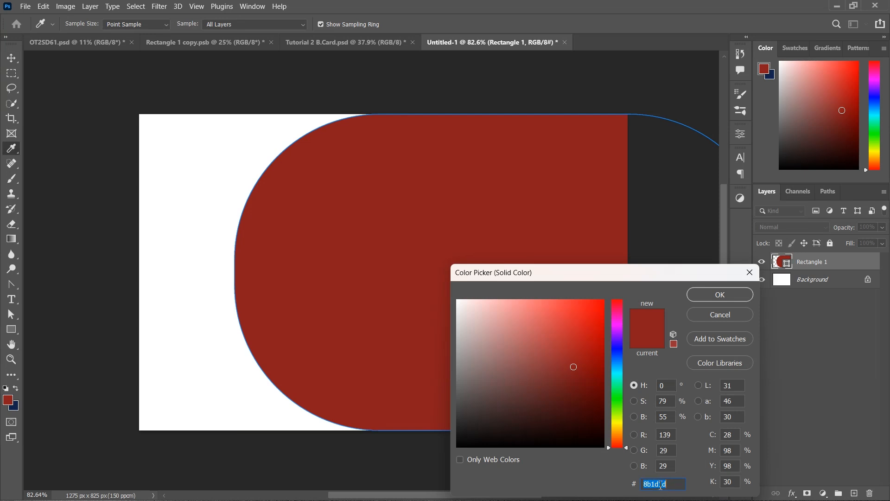
left_click(712, 298)
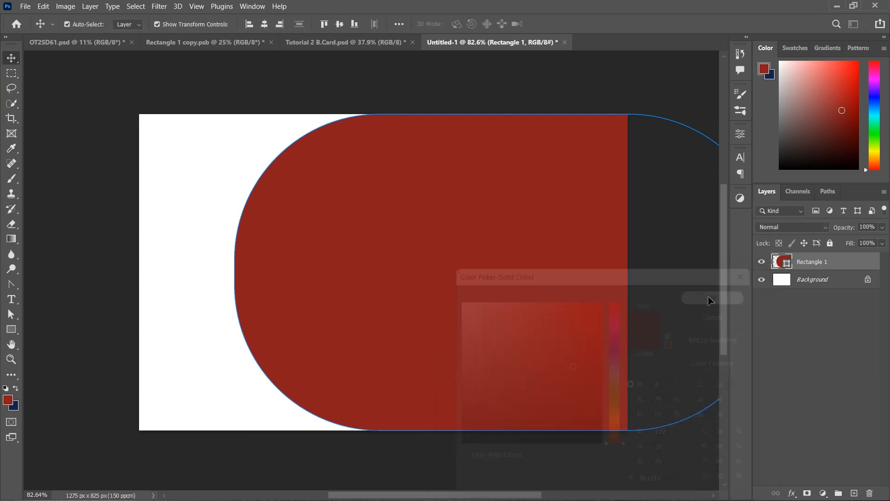
left_click(778, 341)
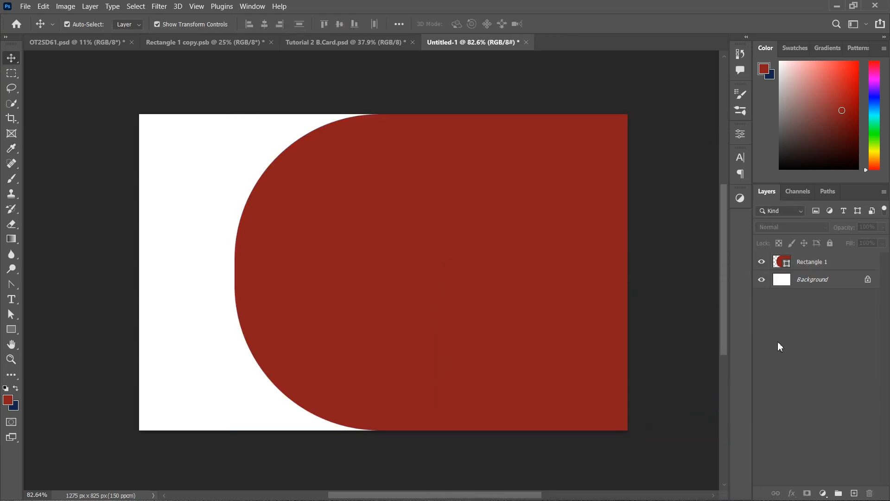
Add an empty layer above Rectangle 1 and set up a smaller soft brush
left_click(855, 262)
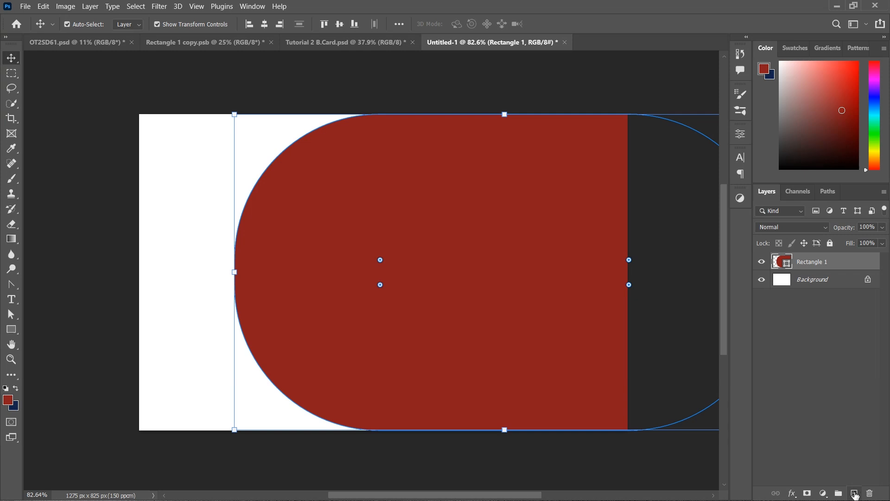
left_click(854, 493)
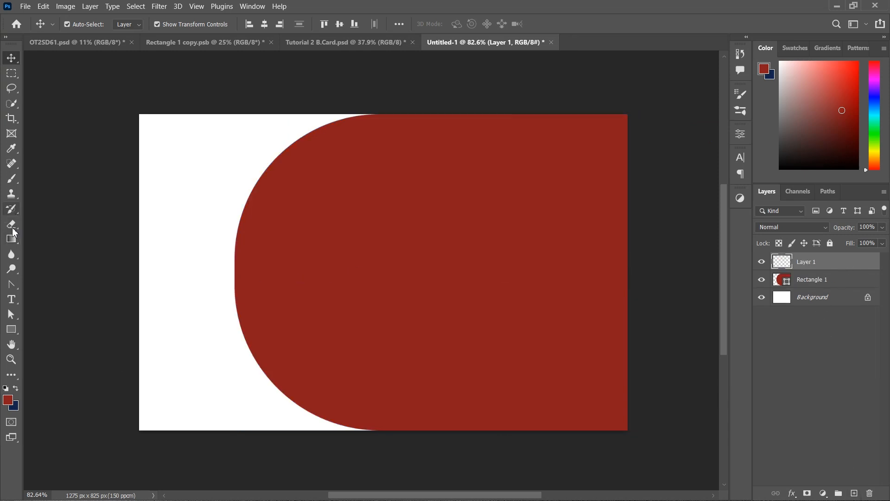
left_click(12, 179)
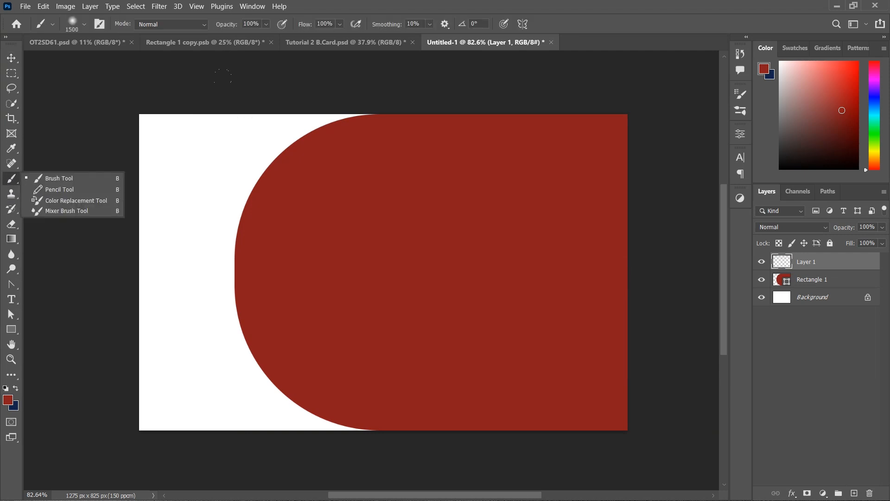
key("bracketleft")
key("bracketleft")
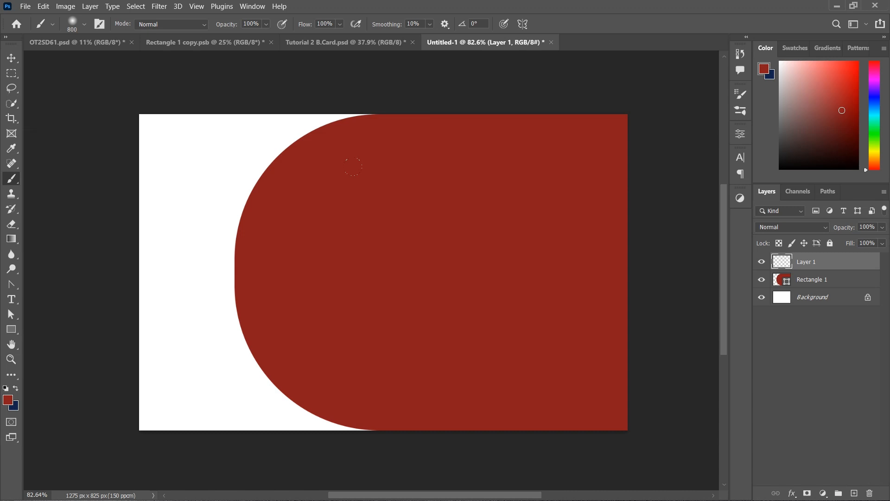
Paint light-red glow dabs at the shape's centre, undoing the last dab
left_click(8, 402)
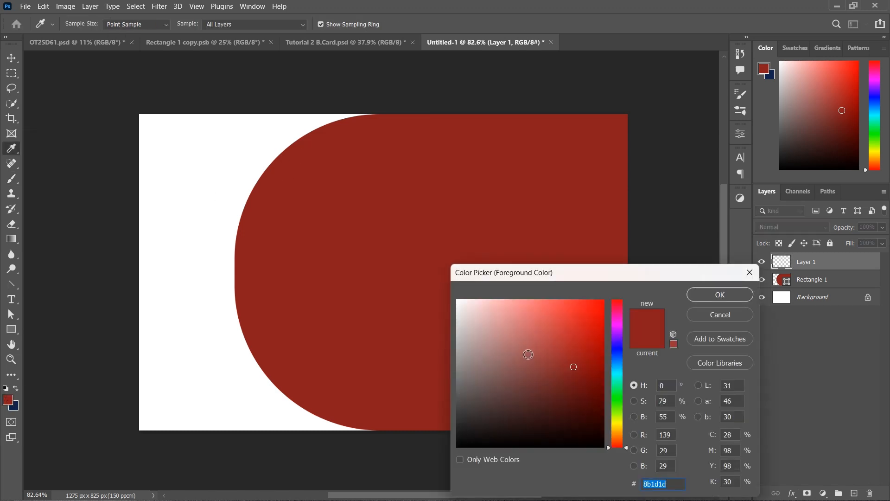
left_click(536, 324)
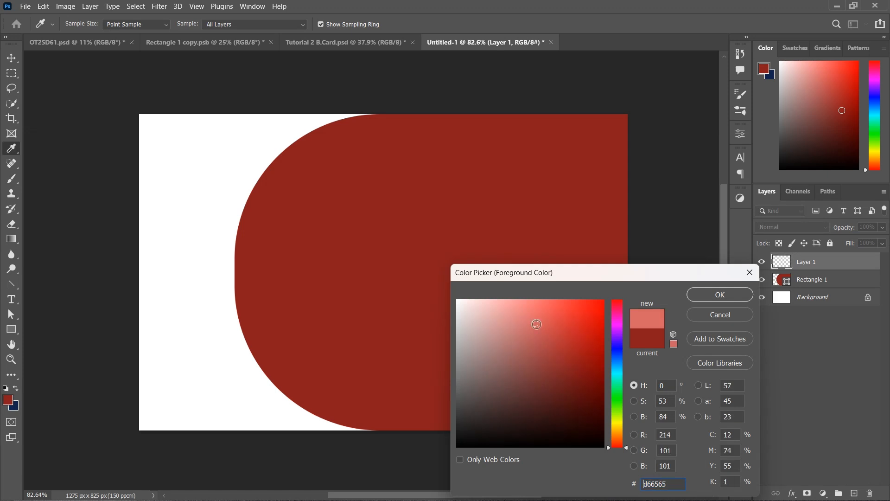
left_click(720, 295)
key("b")
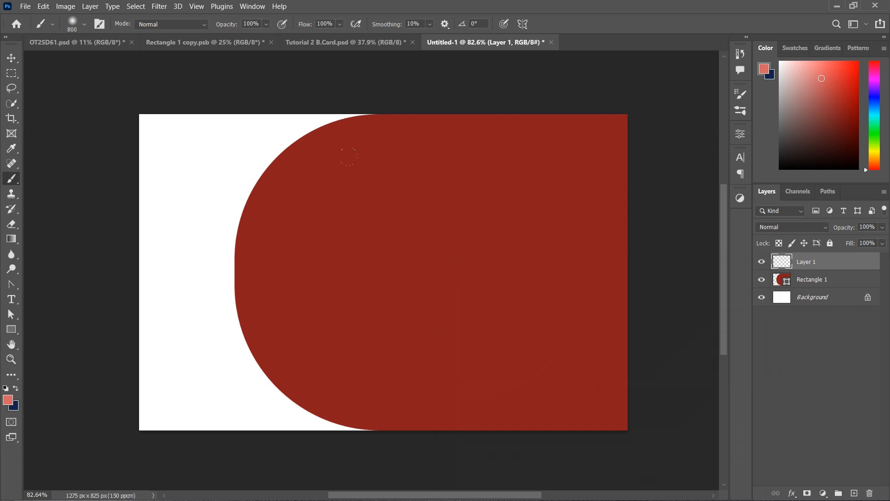
left_click(459, 268)
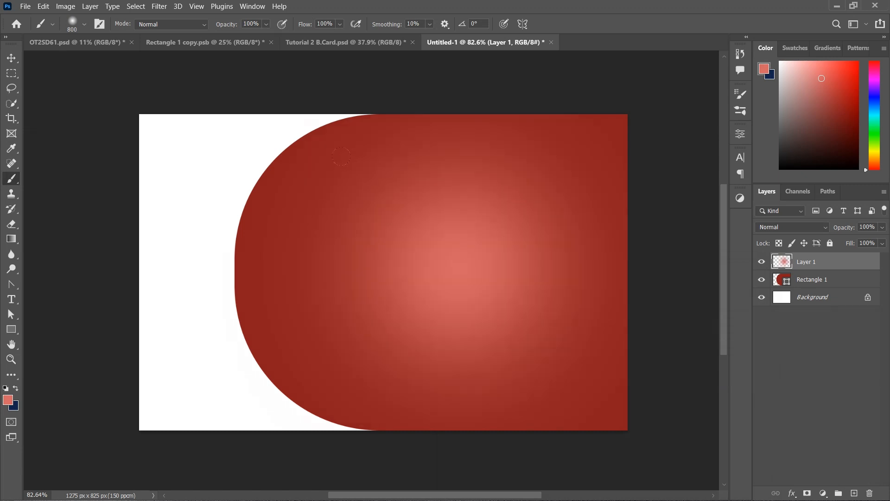
left_click(449, 267)
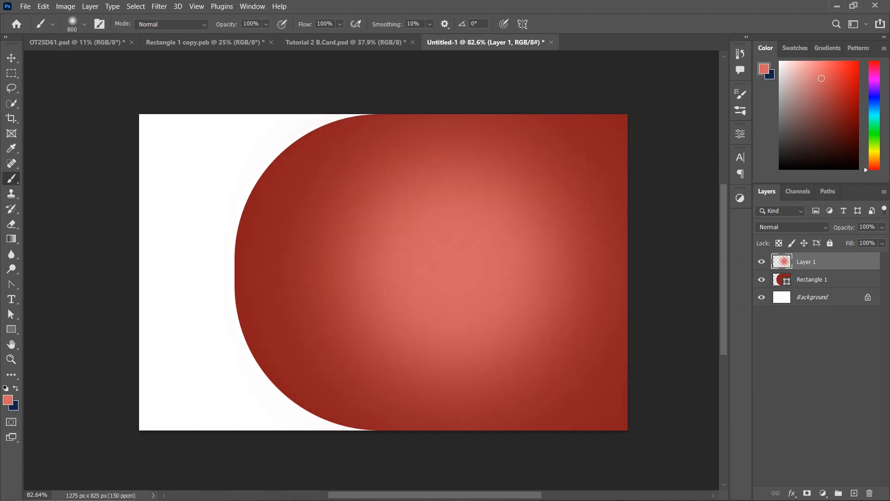
key("ctrl+z")
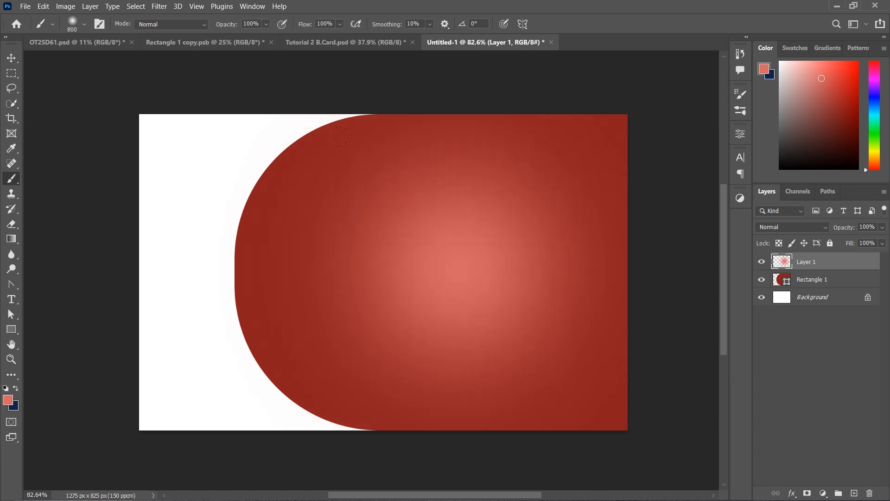
Group the glow layer and Rectangle 1 into a group named 'Res'
left_click(828, 280, "shift")
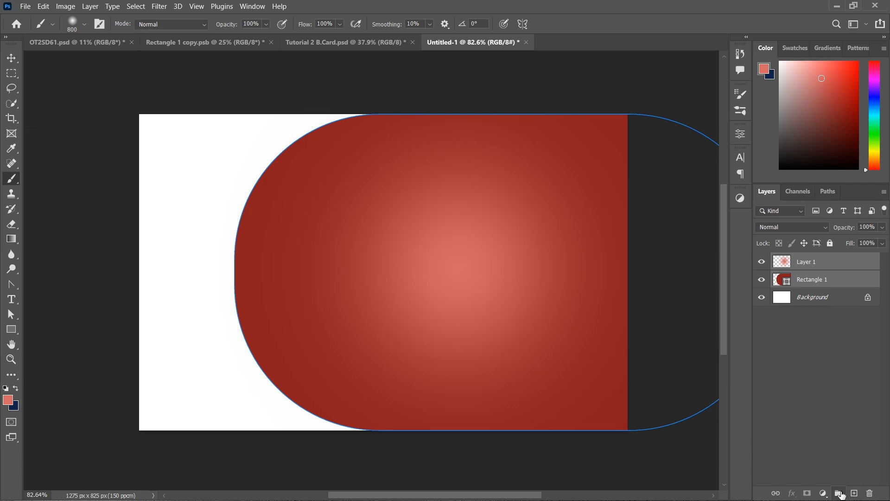
left_click(838, 493)
double_click(806, 259)
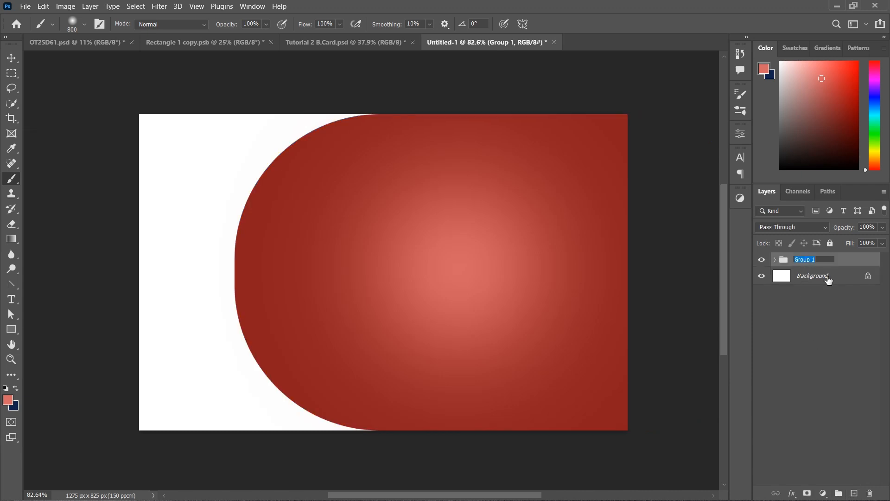
type("Res")
key("Return")
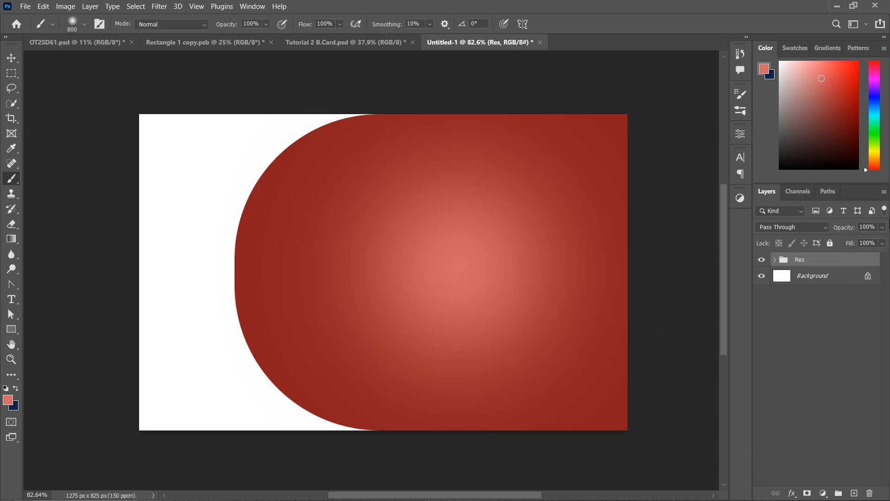
Expand the Res group and duplicate Rectangle 1 as Rectangle 1 copy
left_click(778, 262)
left_click(856, 294)
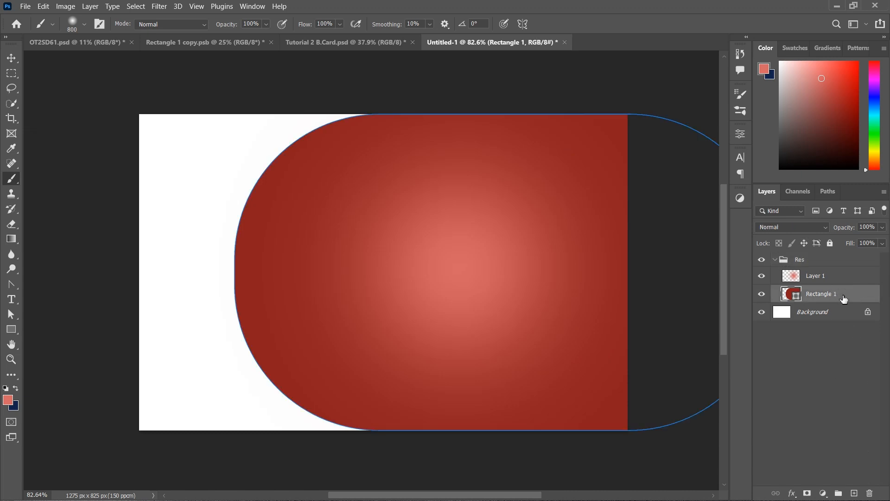
left_click_drag(841, 299, 854, 493)
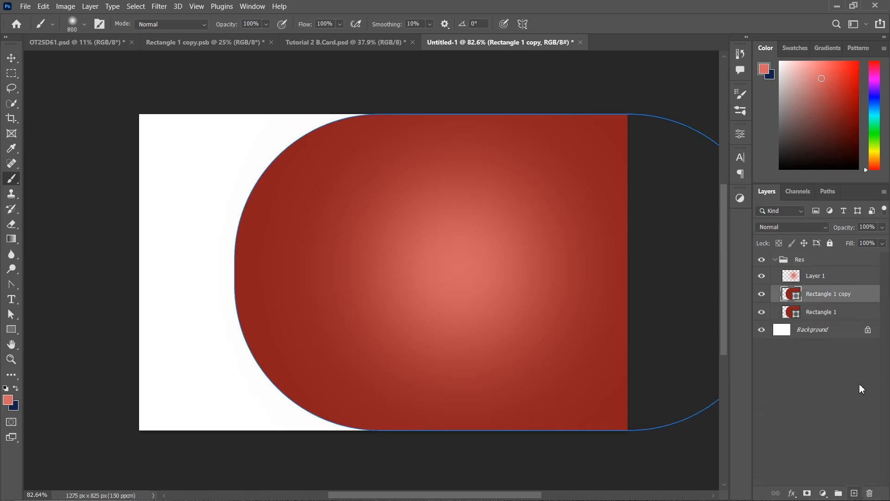
left_click(847, 320)
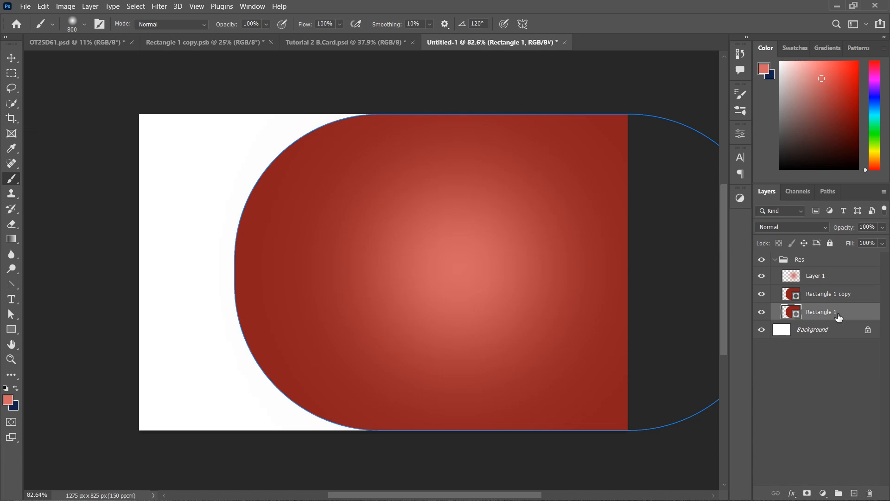
Nudge the original Rectangle 1 left and change its fill to light red d66565
left_click(12, 57)
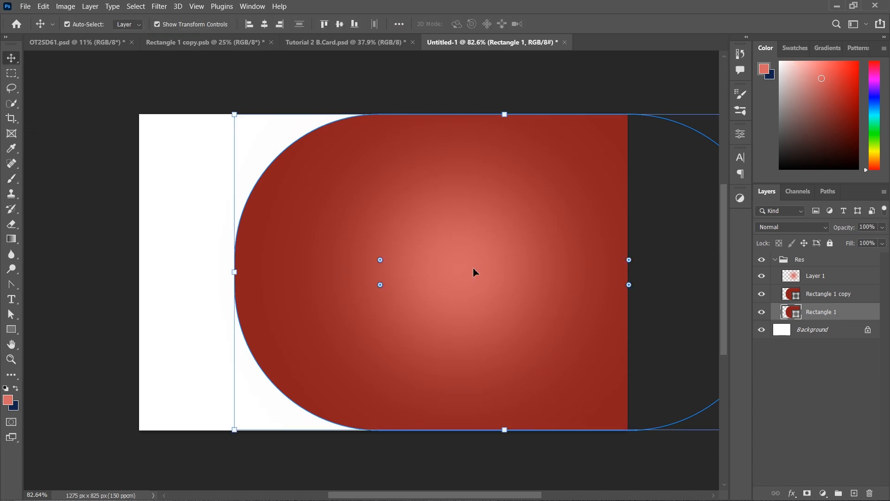
key("shift+Left")
key("shift+Left")
key("shift+Left")
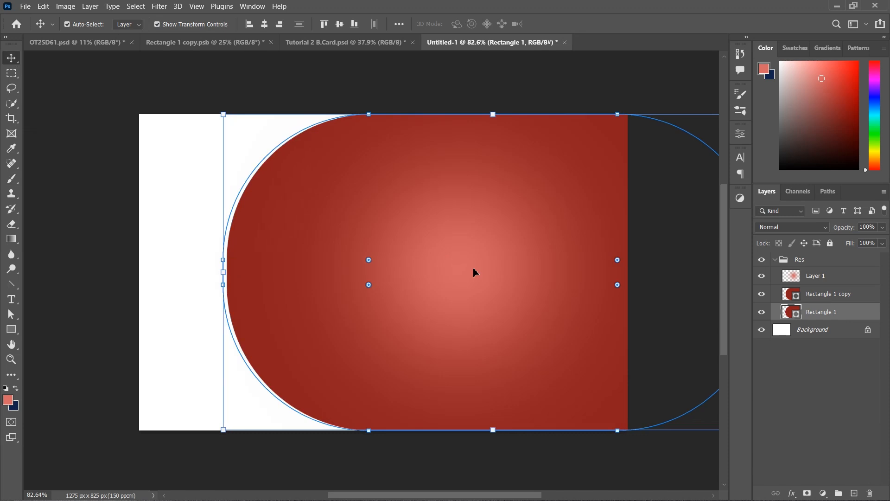
double_click(795, 313)
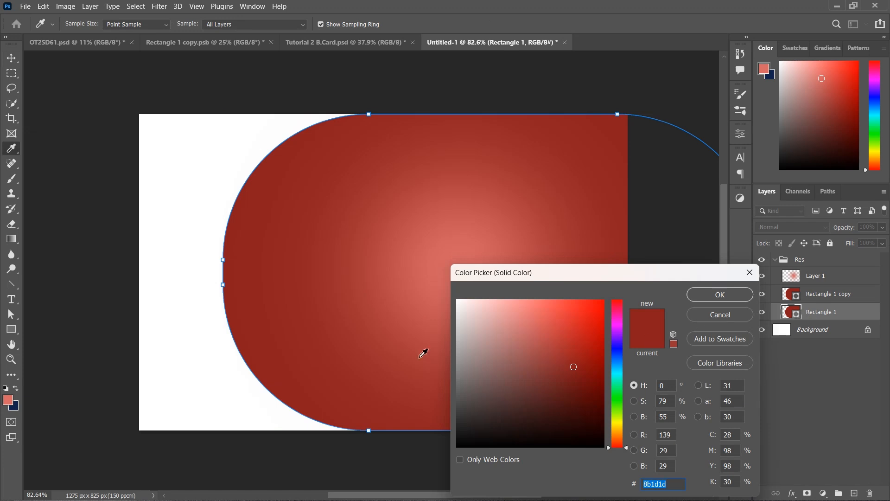
left_click(11, 399)
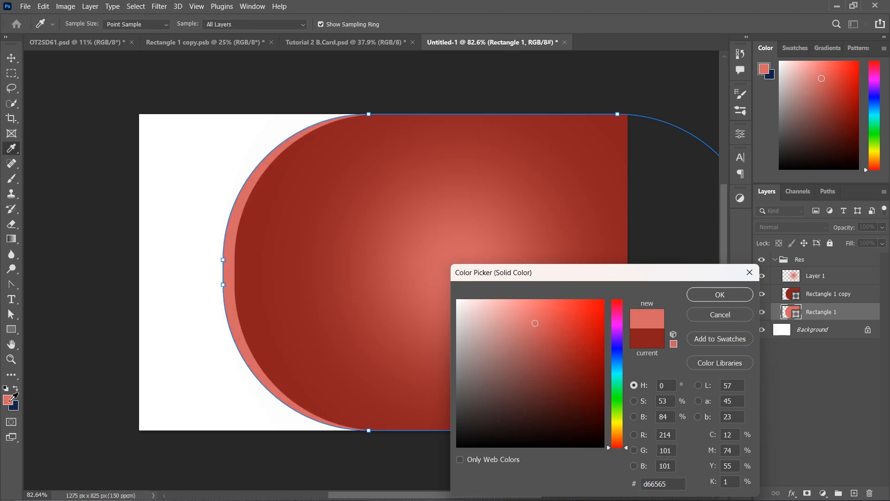
left_click(721, 295)
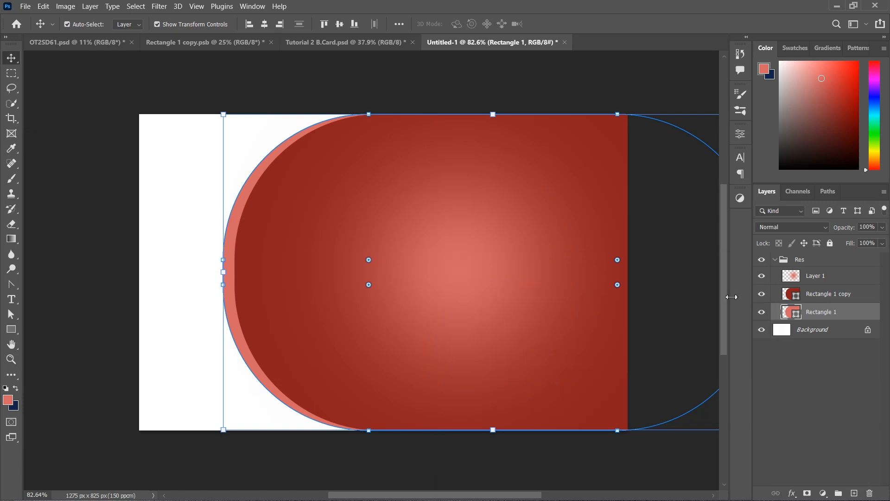
key("shift+Left")
key("shift+Left")
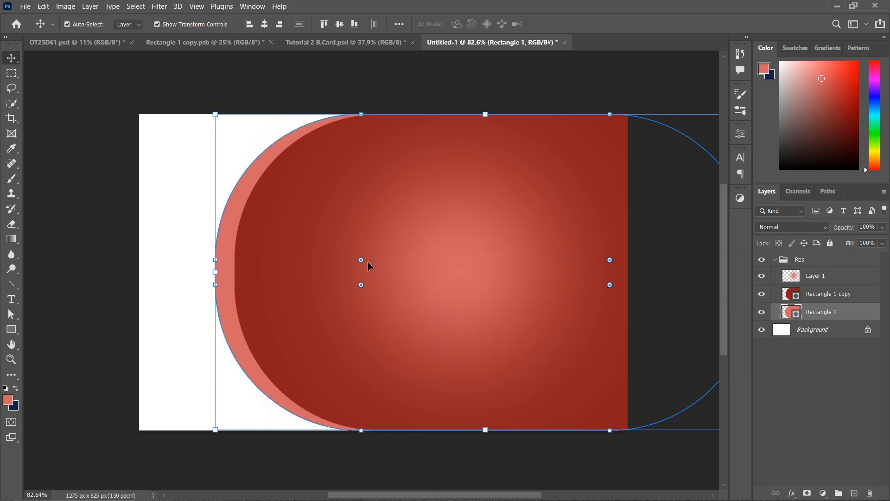
Adjust Rectangle 1's corner radius (around 337–400 px) to shape the light rim, then preview it
left_click_drag(361, 259, 359, 154)
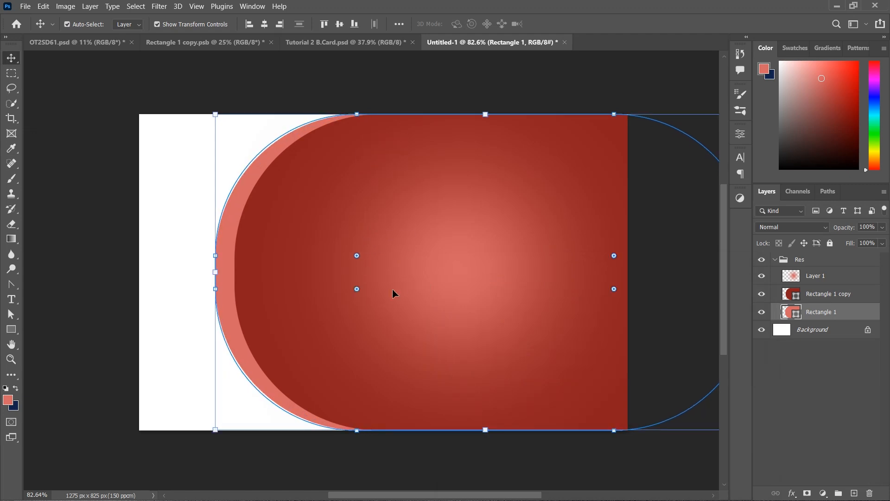
left_click_drag(357, 256, 345, 210)
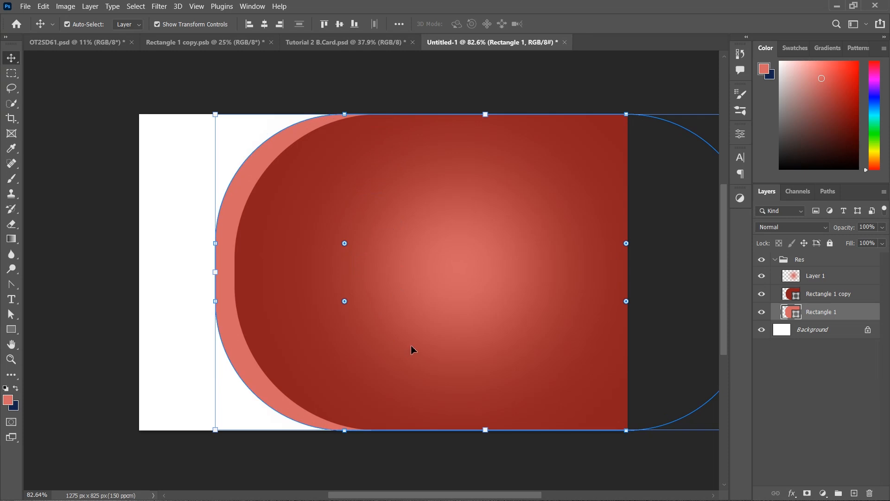
left_click_drag(346, 304, 353, 310)
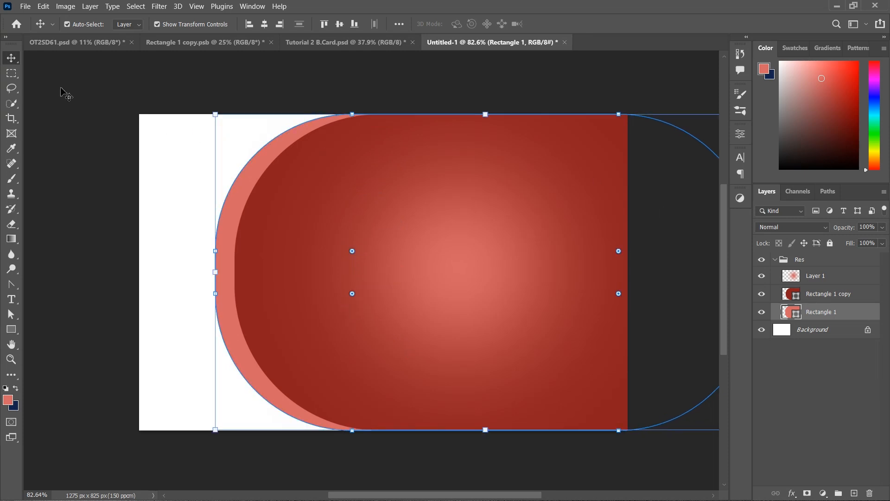
left_click(71, 109)
left_click(226, 286)
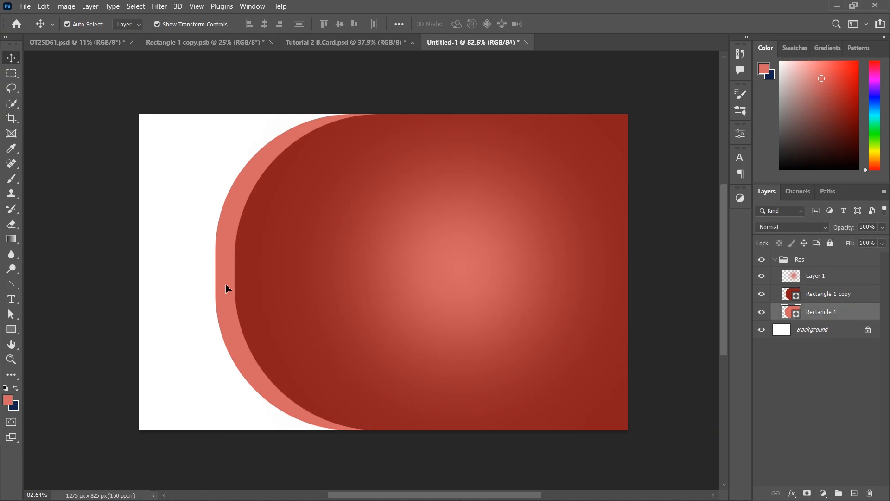
Collapse the Res group and add a new empty layer above it
left_click(143, 258)
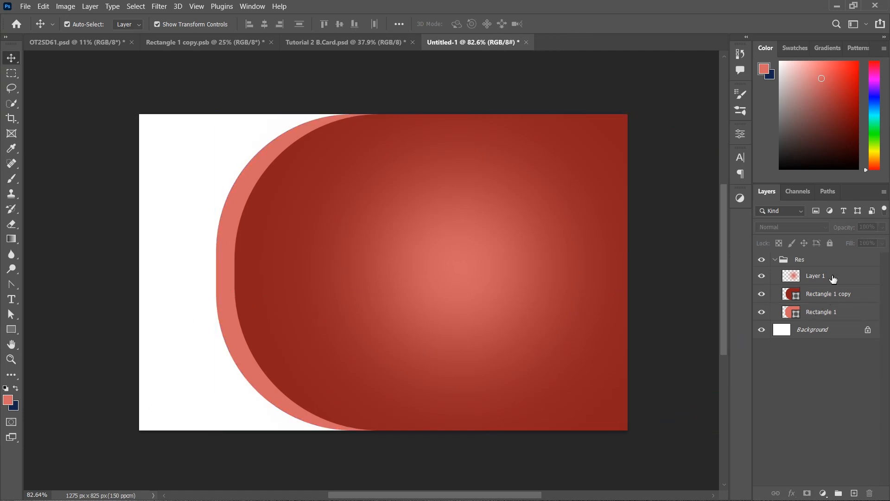
left_click(775, 260)
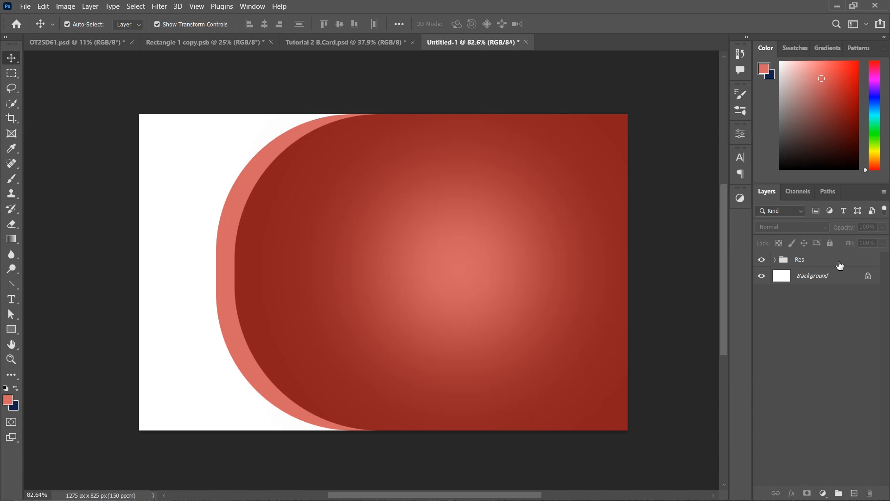
left_click(838, 265)
left_click(853, 493)
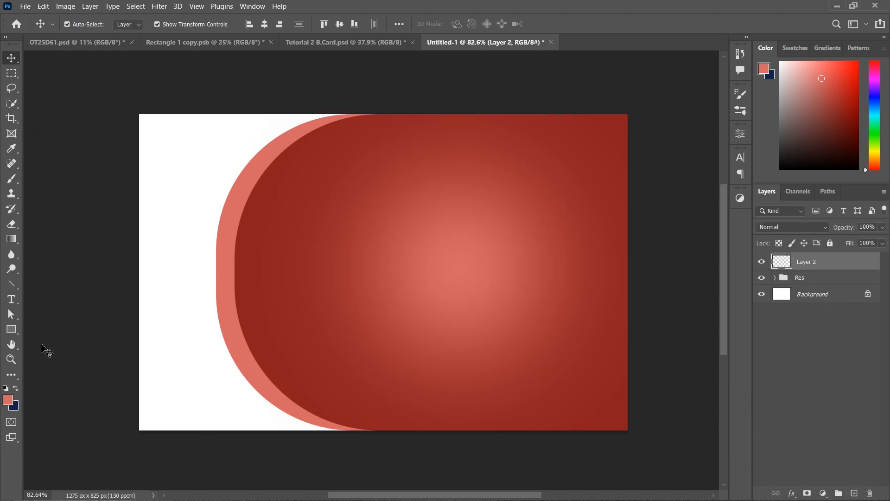
Draw a 564 px circle with the Ellipse tool over the pill's left curve and position it
left_click(10, 332)
right_click(9, 334)
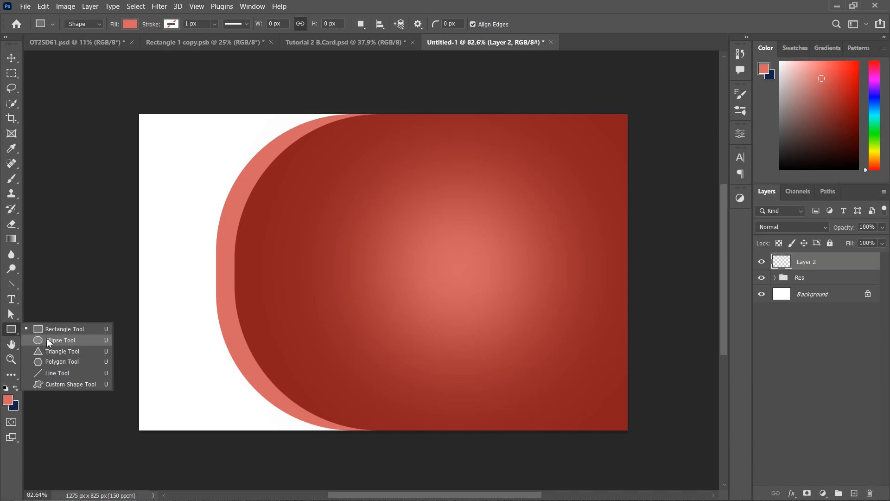
left_click(48, 340)
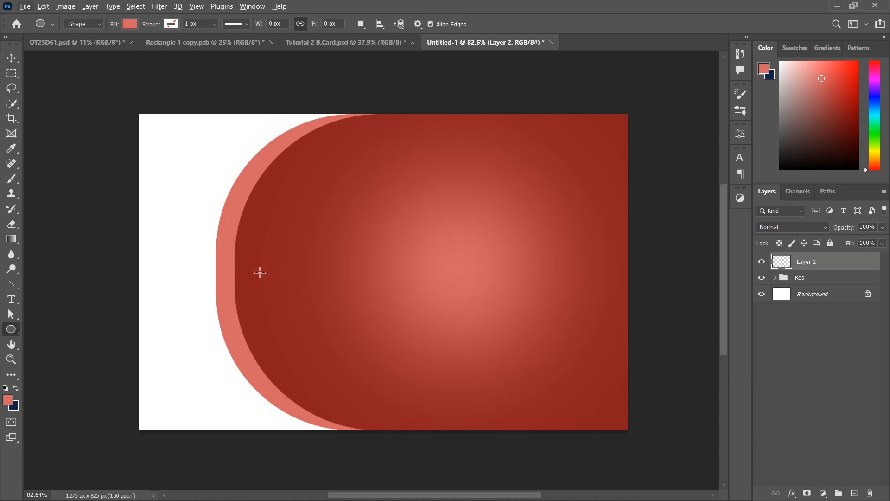
left_click_drag(260, 272, 376, 375)
left_click_drag(376, 375, 385, 380)
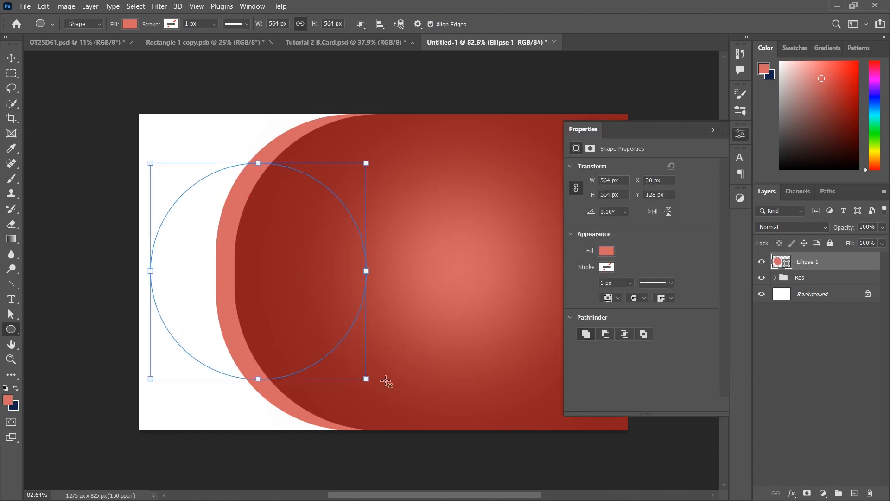
left_click(711, 131)
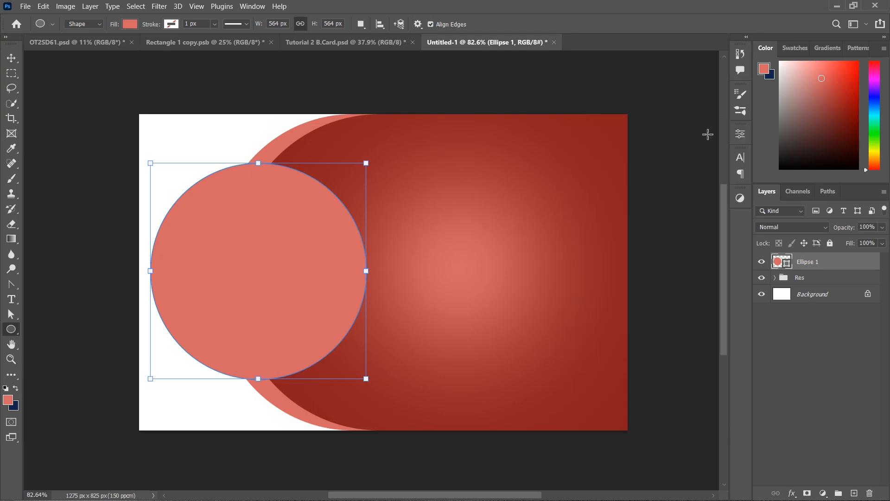
left_click(11, 58)
left_click_drag(289, 310, 319, 313)
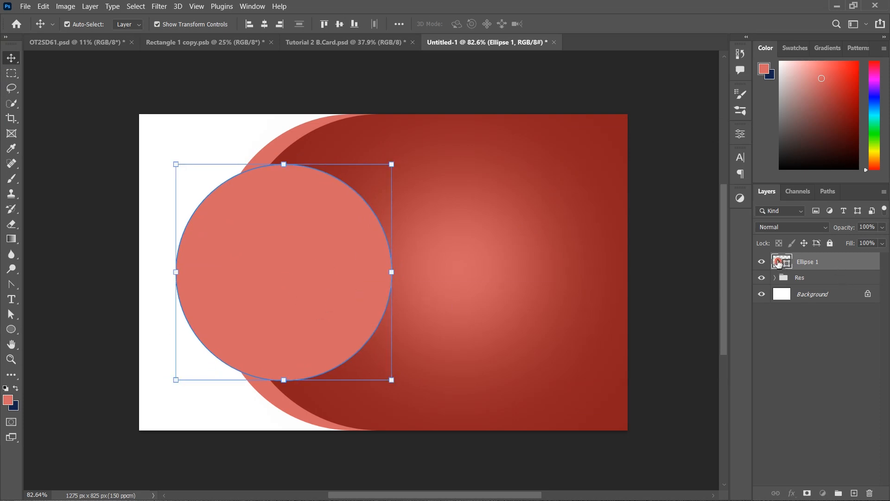
Fill Ellipse 1 with the card's dark red and bring up its Layer Style dialog
double_click(779, 262)
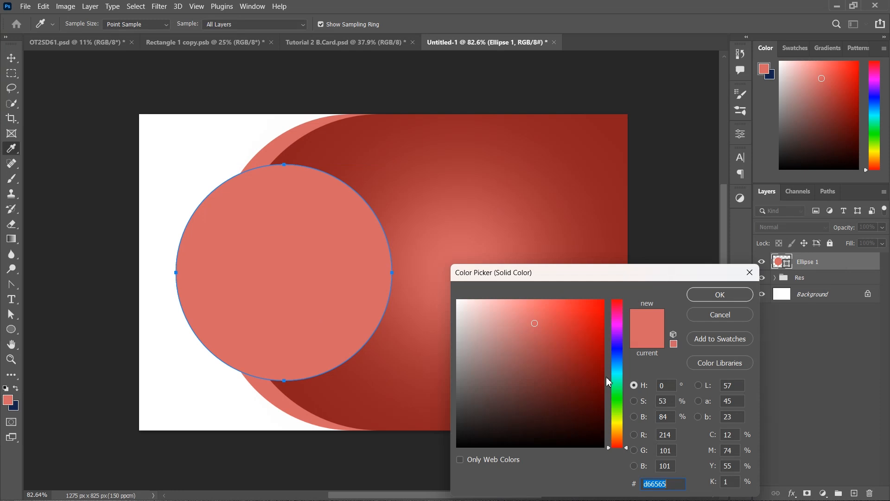
left_click(622, 116)
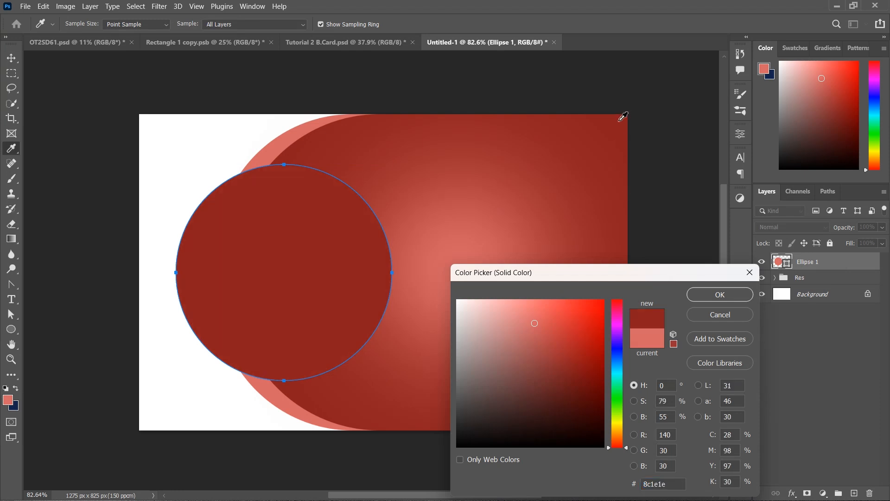
left_click(727, 295)
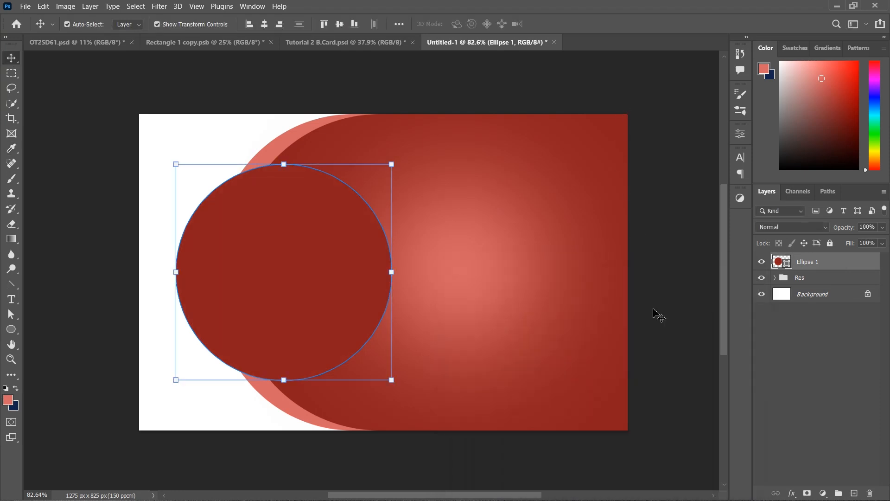
double_click(849, 264)
left_click_drag(630, 214, 741, 166)
Enable Gradient Overlay on the circle and set the gradient's left stop to 8b1d1d
left_click(519, 342)
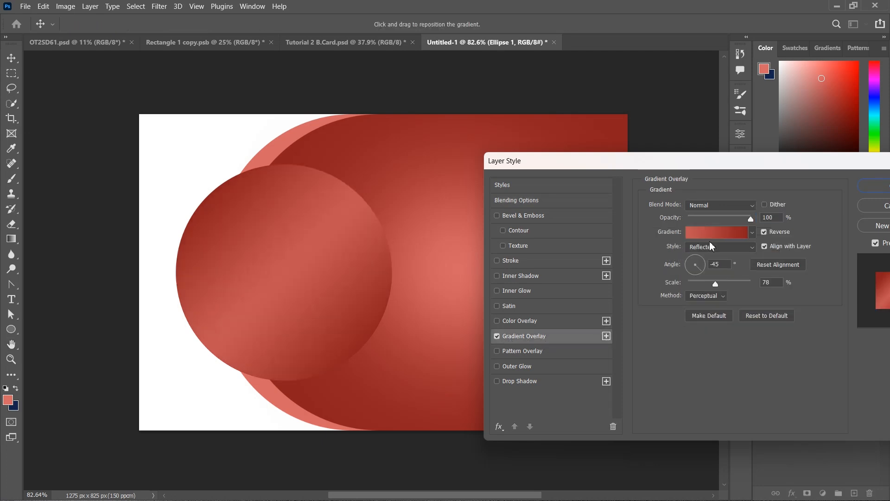
left_click(721, 234)
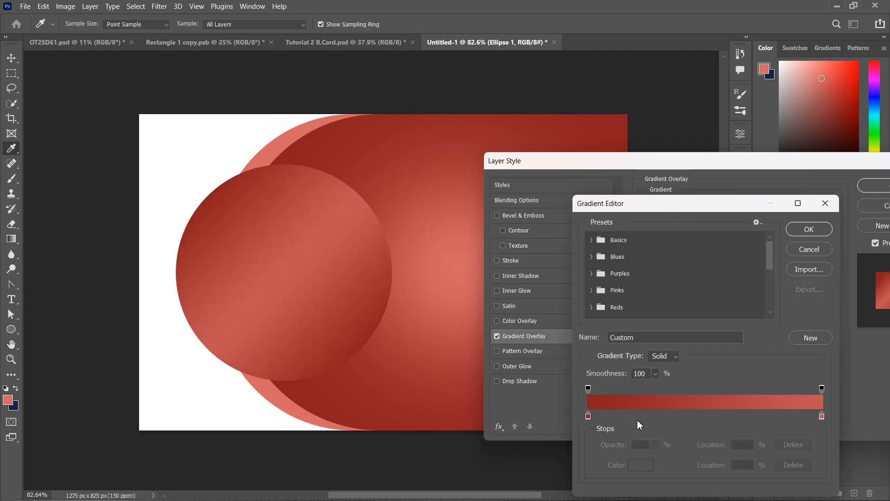
left_click(589, 416)
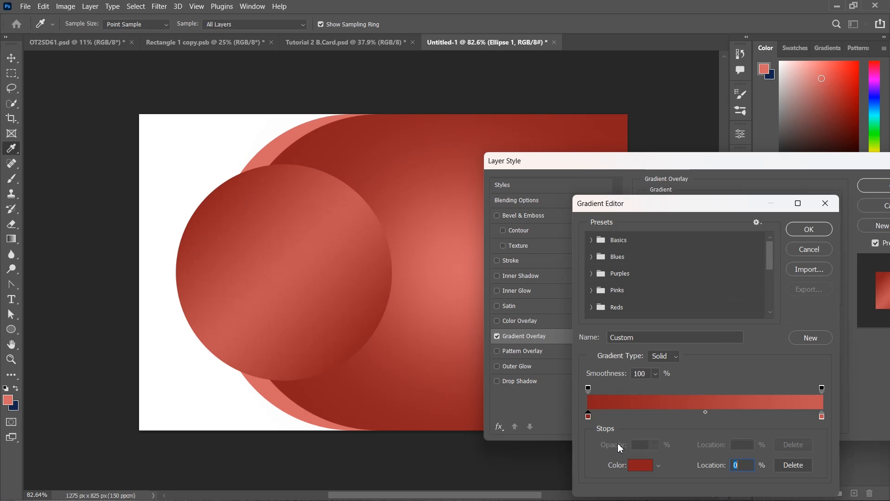
left_click(642, 466)
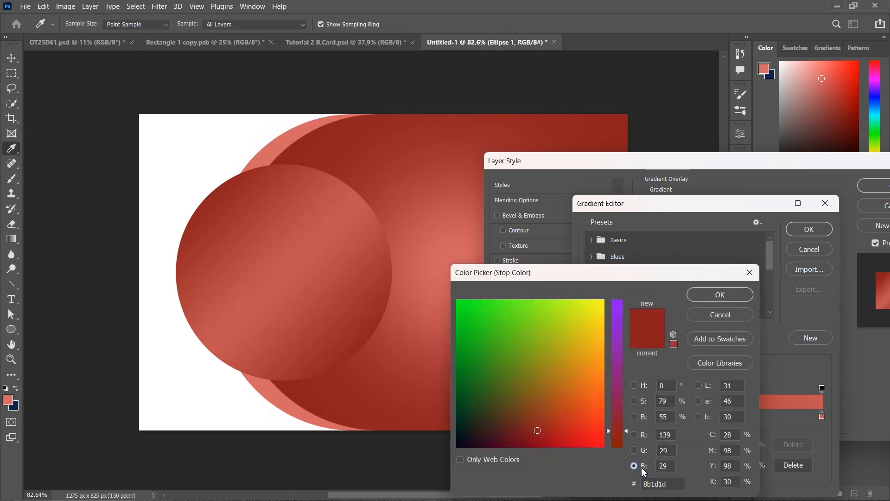
left_click(634, 386)
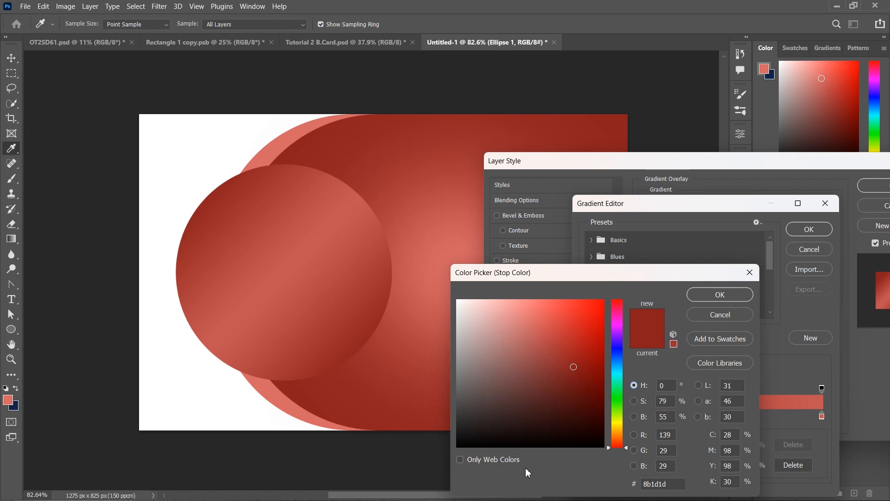
left_click_drag(669, 485, 642, 480)
left_click(715, 297)
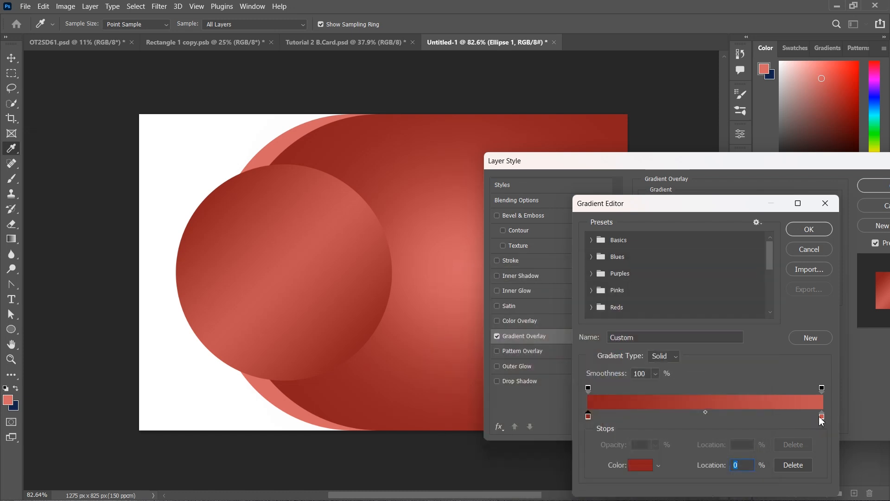
Set the gradient's right stop to c45353 and confirm the gradient
left_click(820, 417)
left_click(640, 465)
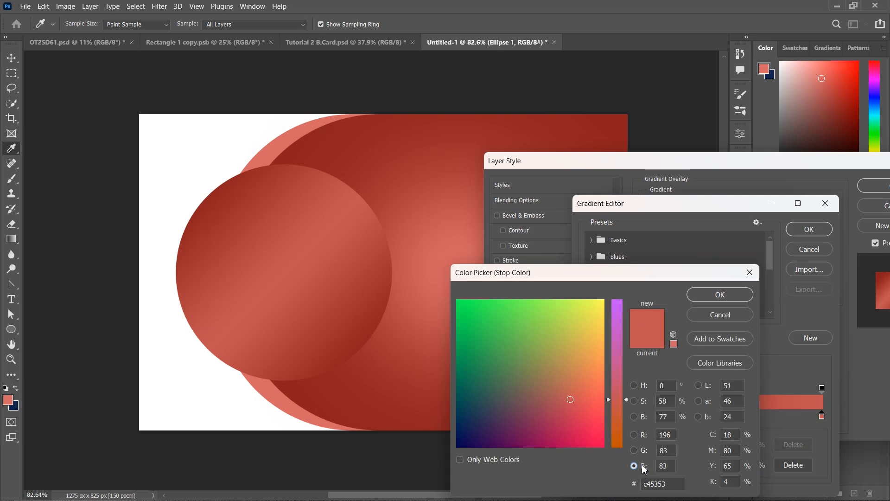
left_click(634, 385)
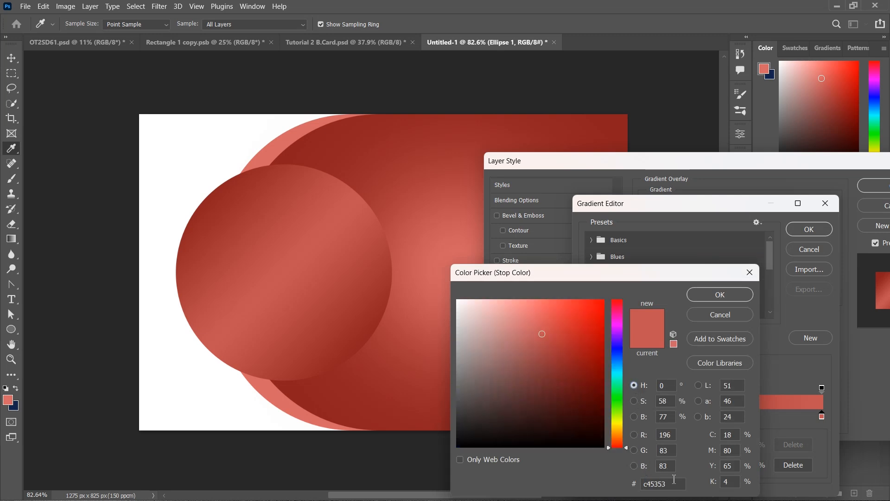
left_click_drag(674, 482, 632, 484)
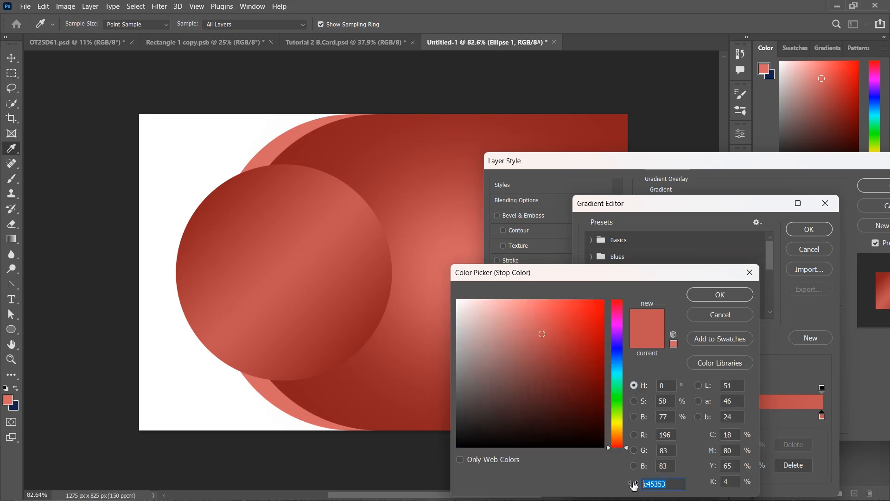
left_click(741, 295)
left_click(809, 228)
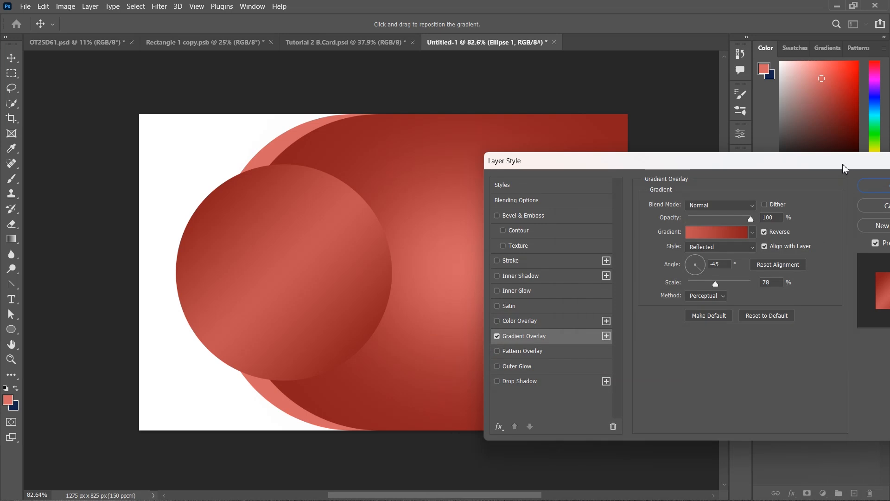
Keep the Reflected gradient style at -45° with 78% scale, and enable Drop Shadow
left_click_drag(842, 168, 812, 170)
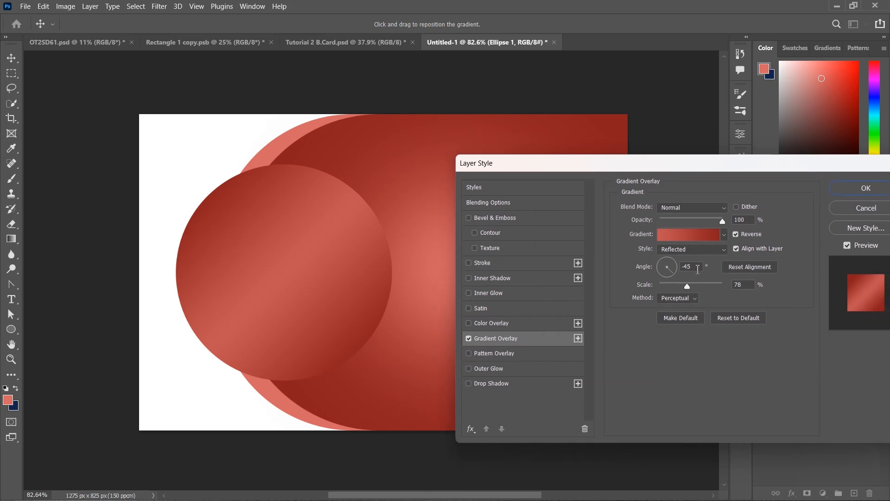
double_click(698, 269)
left_click(722, 252)
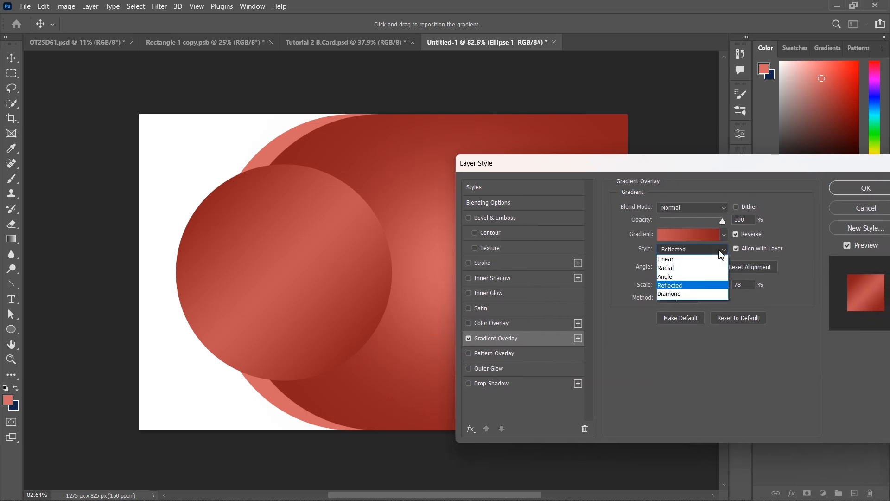
left_click(721, 252)
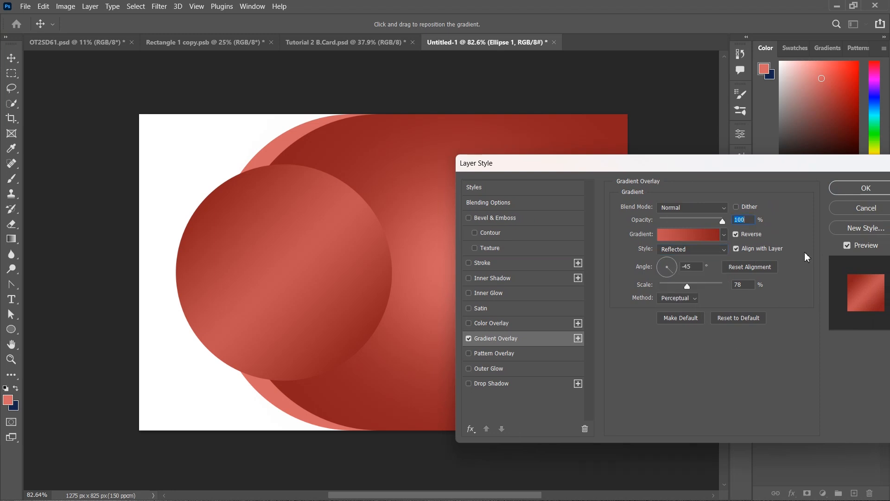
left_click(748, 286)
left_click(469, 384)
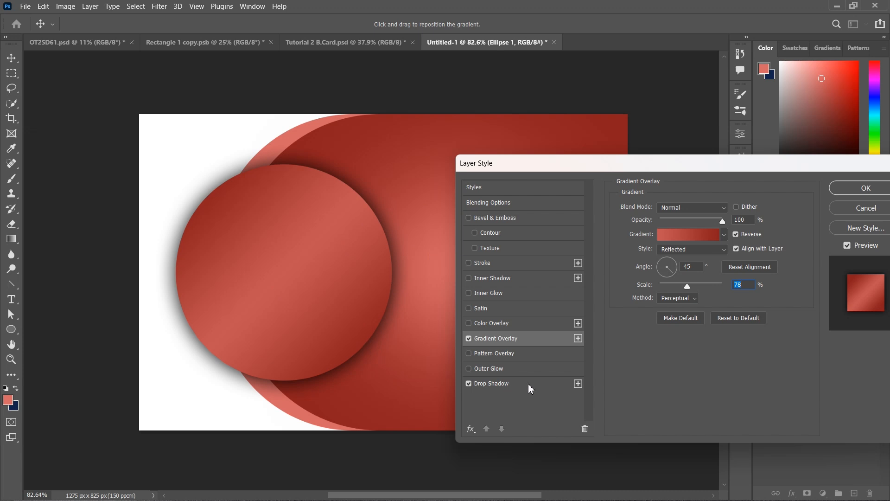
Set the drop shadow to 35 px size, 0 px distance and 83% opacity, then apply the styles
left_click(510, 384)
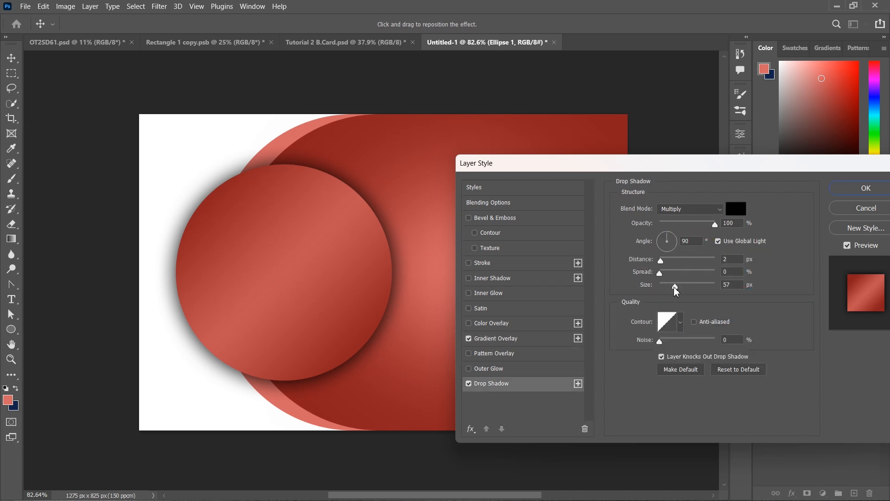
left_click_drag(674, 286, 672, 287)
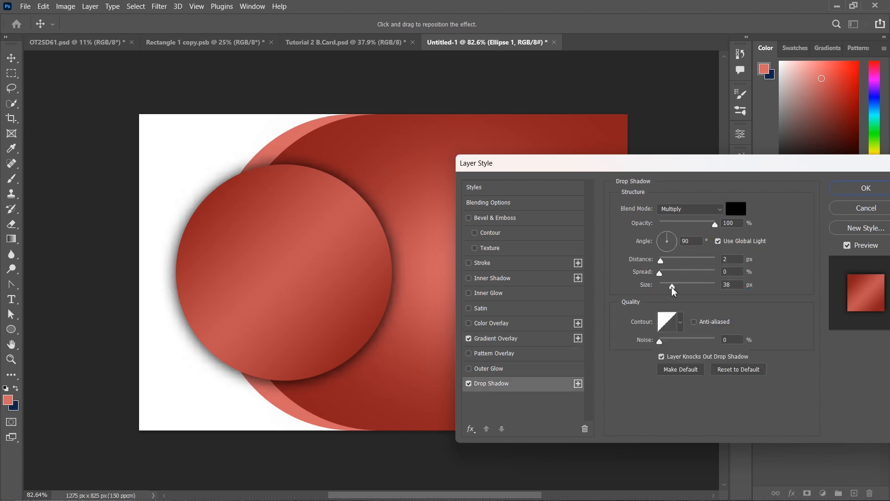
double_click(724, 285)
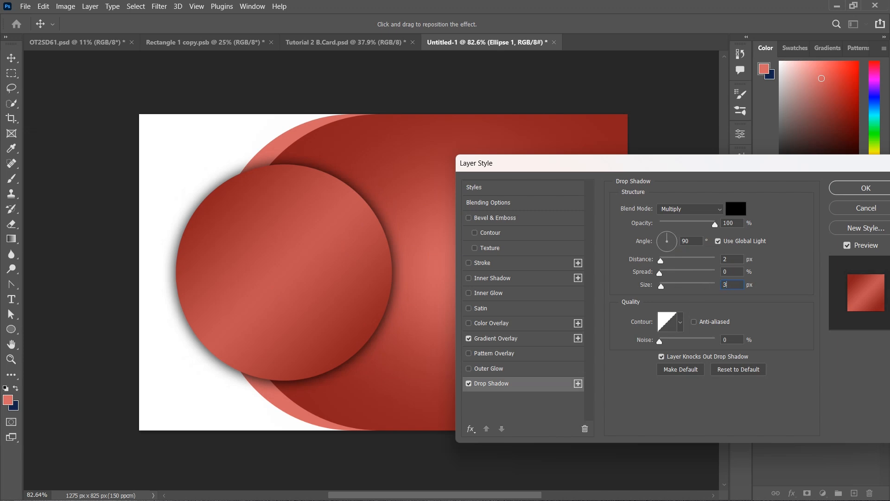
type("35")
left_click(725, 258)
type("0")
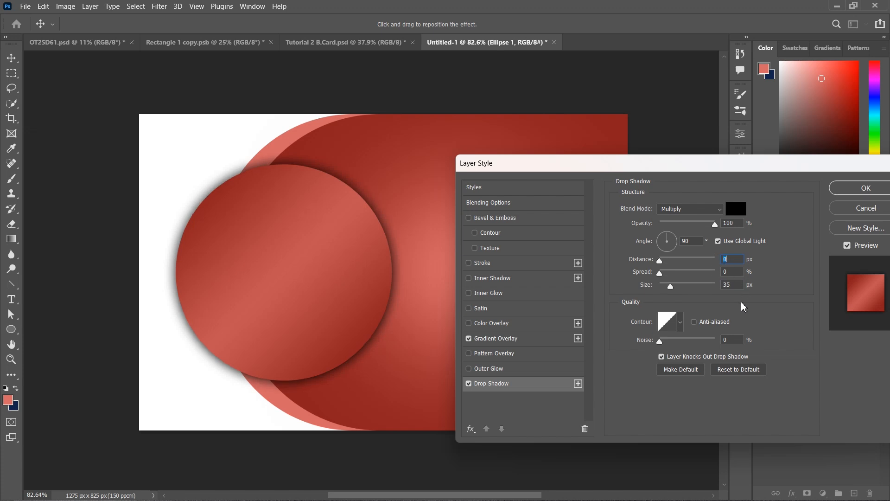
left_click(707, 224)
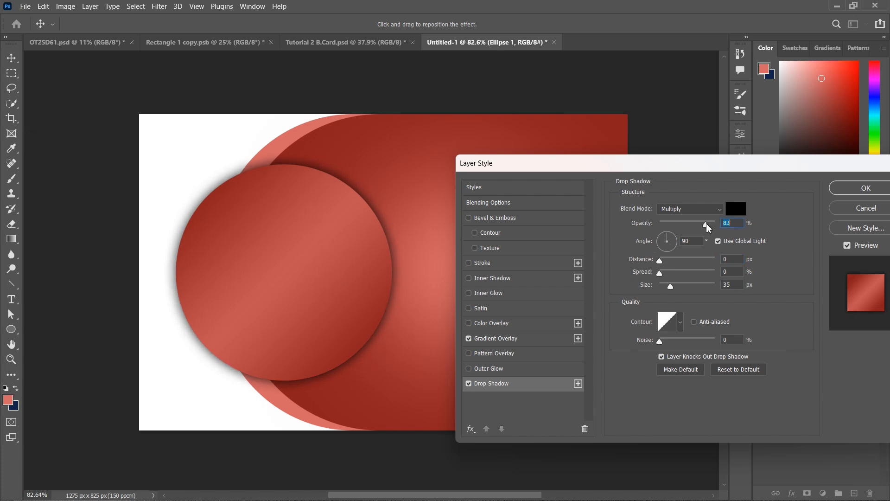
left_click(849, 190)
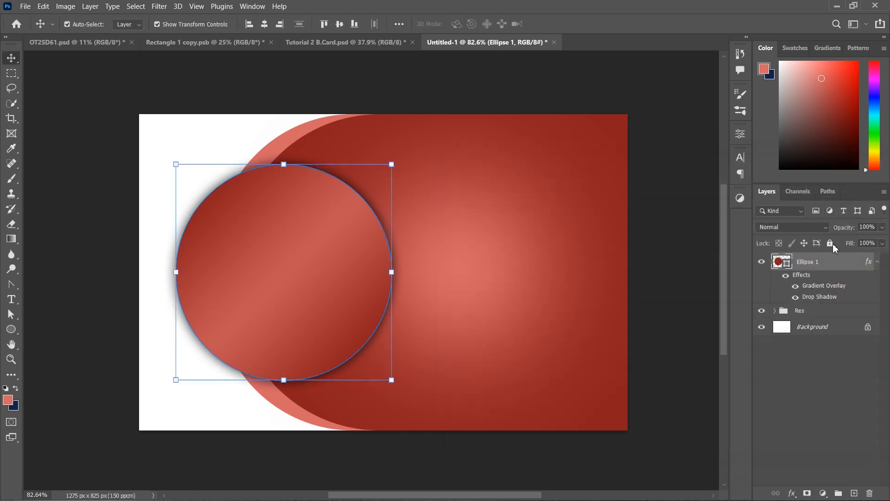
Add a 10 px Stroke positioned Outside to Ellipse 1 in Layer Style
double_click(847, 265)
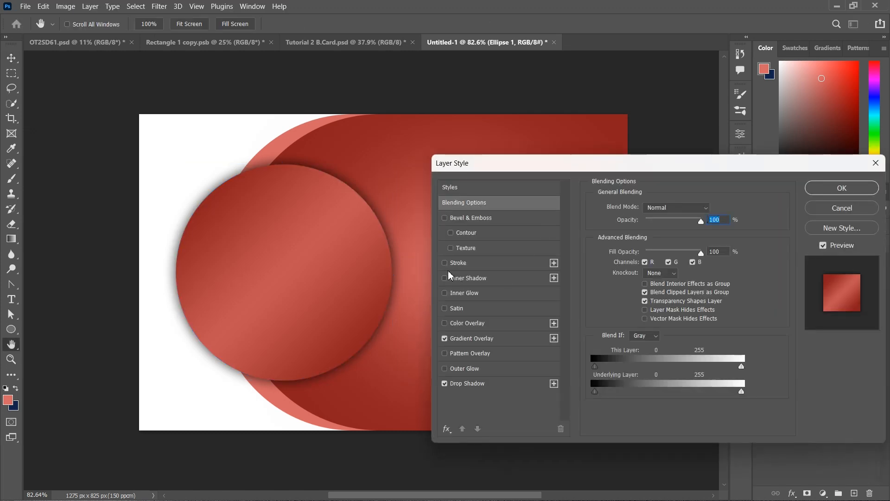
left_click(444, 262)
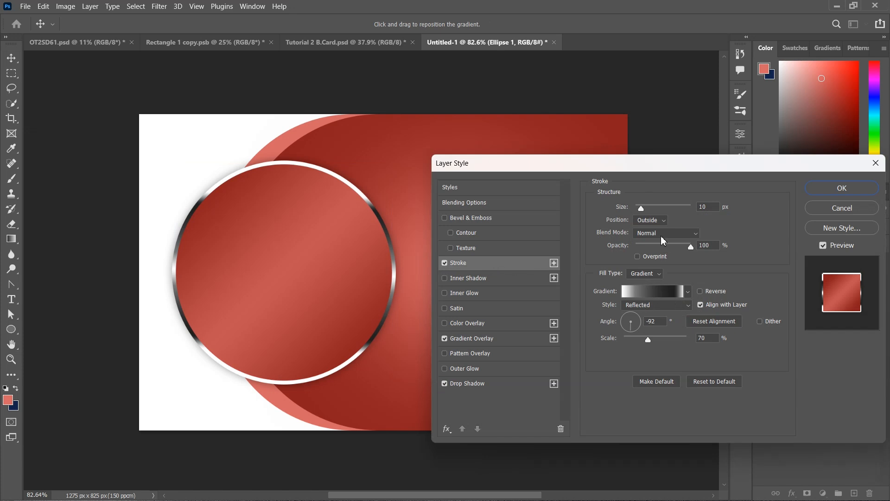
left_click(653, 221)
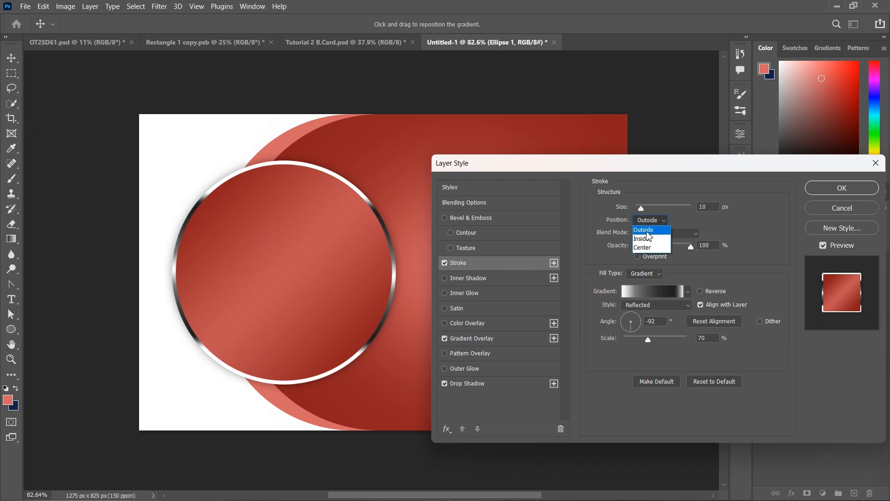
left_click(651, 221)
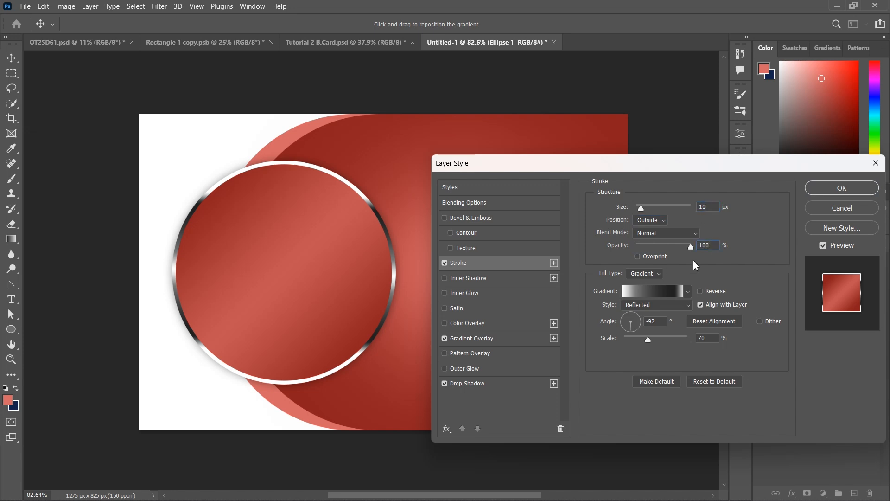
Edit the stroke gradient into metallic white and black stops
left_click(658, 291)
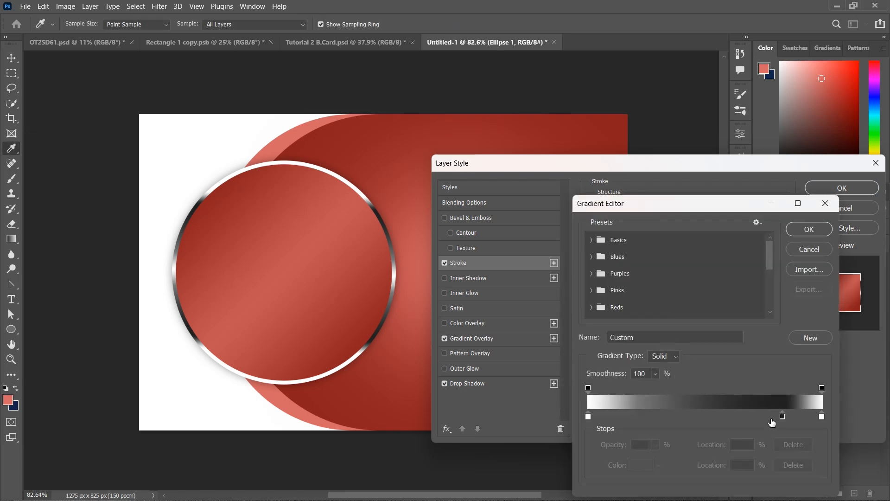
left_click(782, 420)
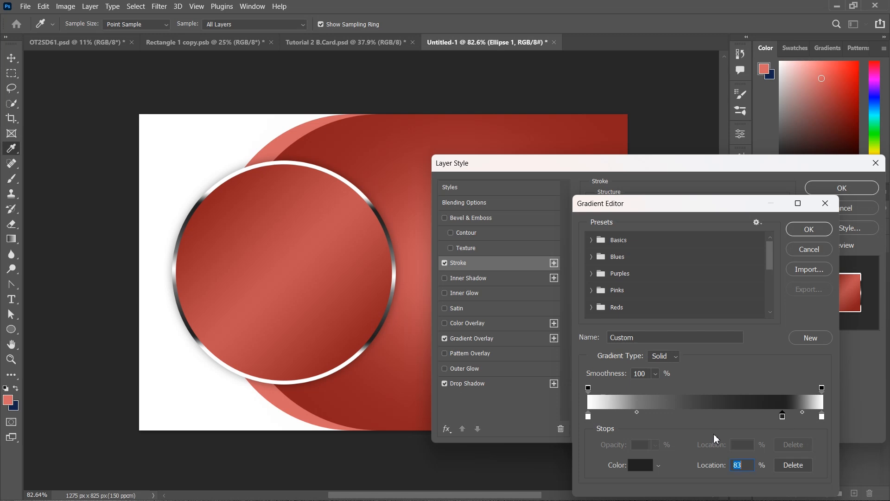
left_click(588, 417)
left_click(783, 417)
left_click(822, 417)
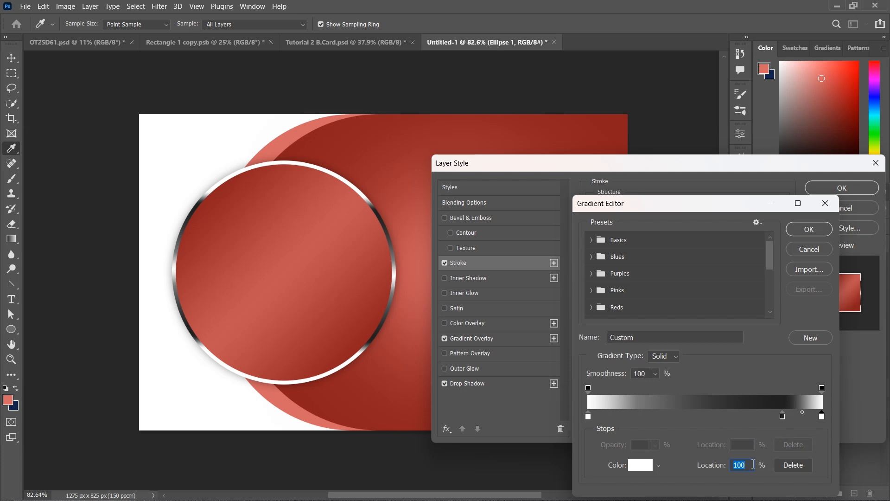
left_click(809, 230)
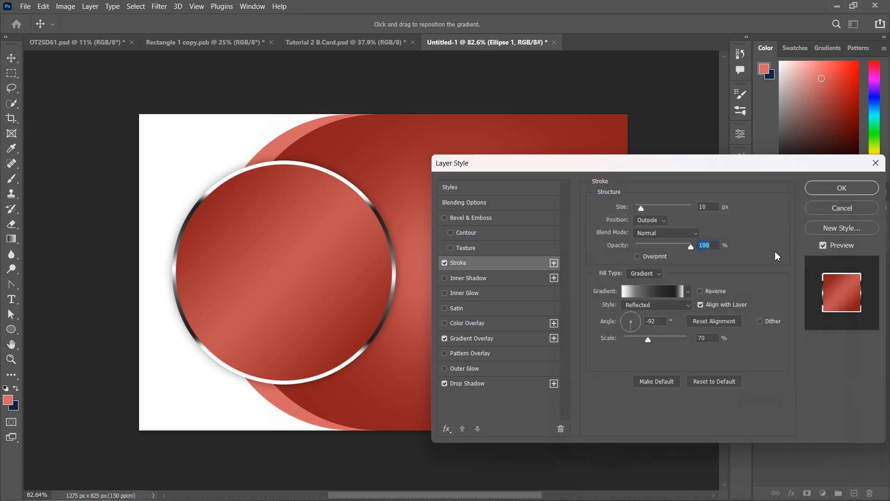
Set the stroke gradient to Reflected at -92° with 70% scale and apply it
left_click(666, 305)
left_click(666, 306)
type("70")
left_click(824, 193)
Draw a white 791×221 px rectangle bar extending right from the circle
left_click(806, 278)
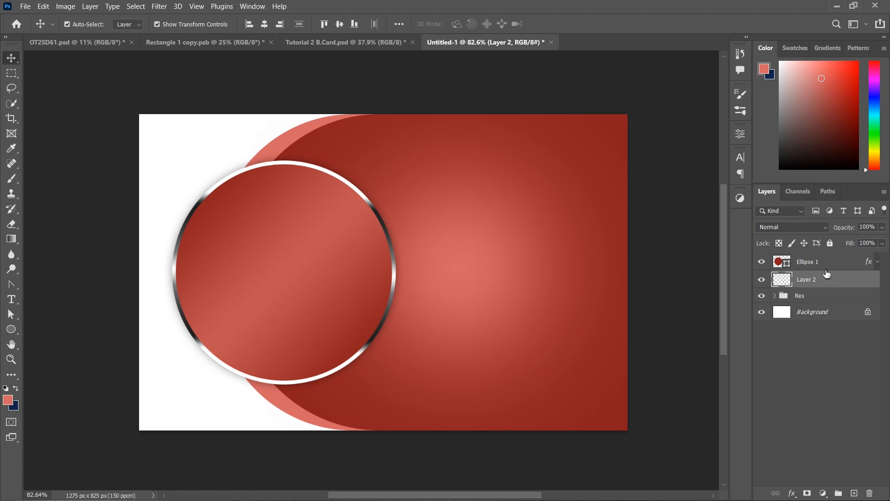
left_click_drag(11, 330, 51, 330)
left_click_drag(277, 159, 587, 244)
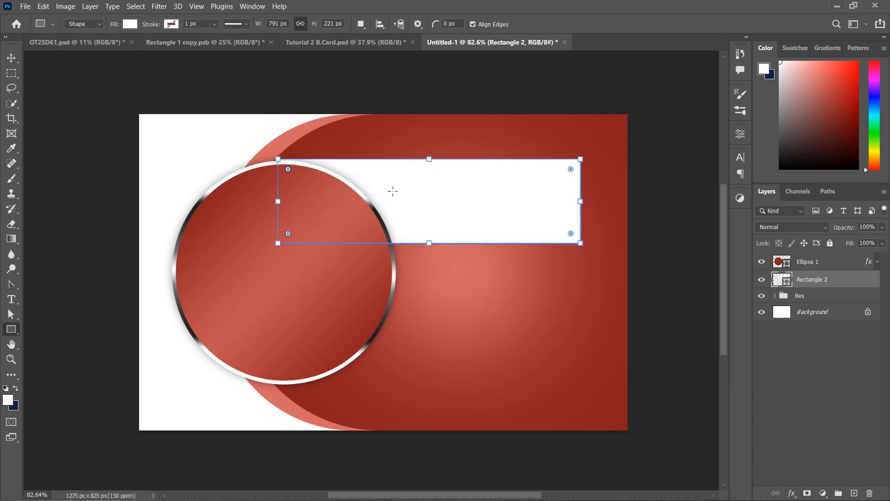
key("v")
Select the Ellipse 1 layer through the Res layer in Layers
left_click(821, 417)
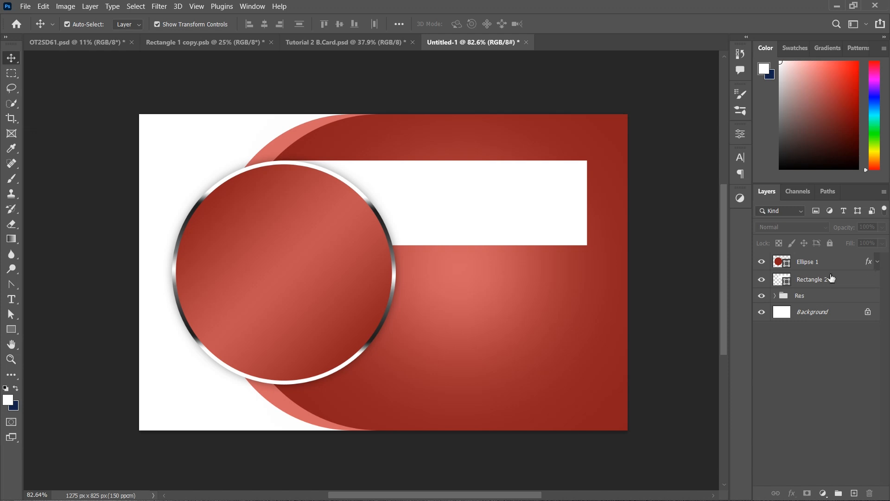
left_click(840, 263)
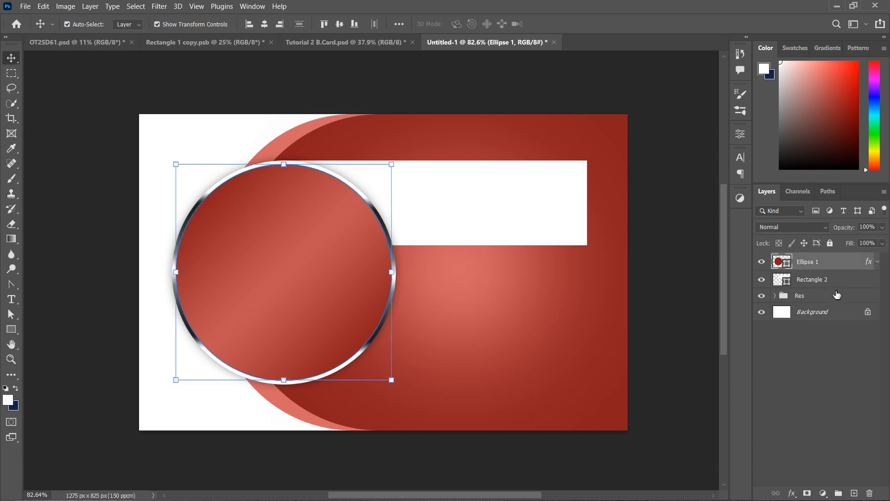
left_click(837, 296, "shift")
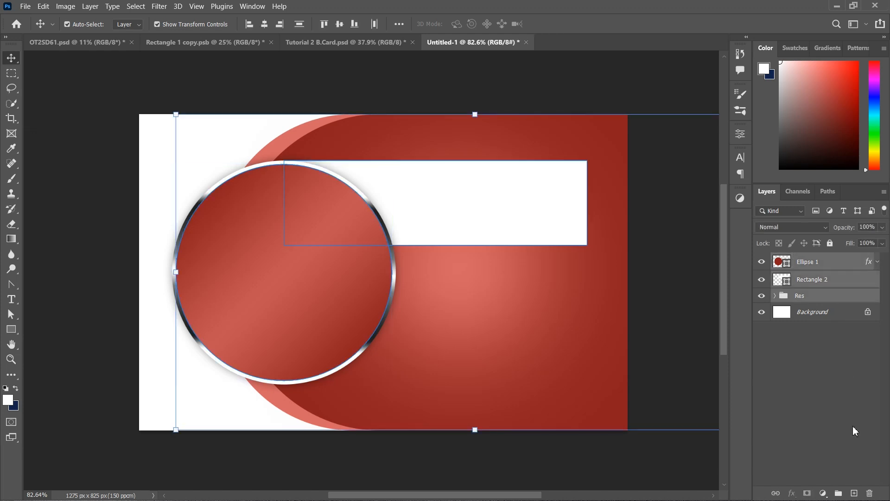
Group Ellipse 1, the white bar and Res, rename the group BG, and lock it
left_click(838, 493)
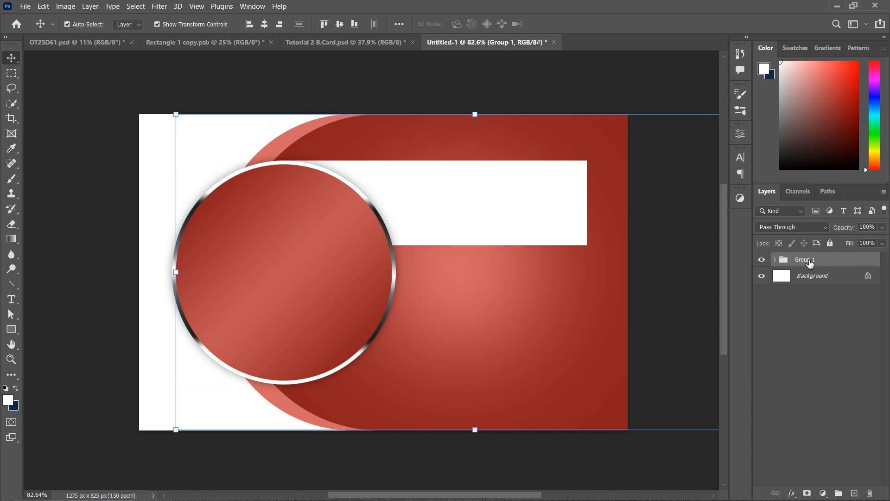
double_click(807, 260)
type("BG")
key("Return")
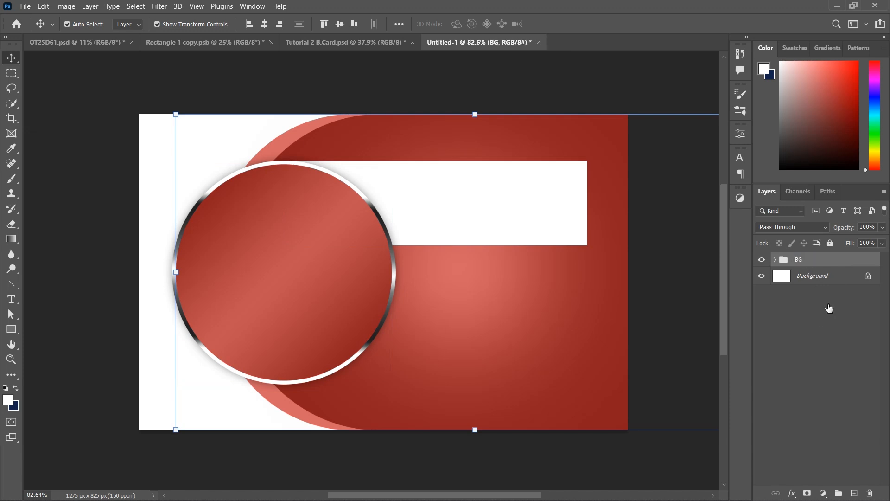
left_click(830, 243)
left_click(834, 357)
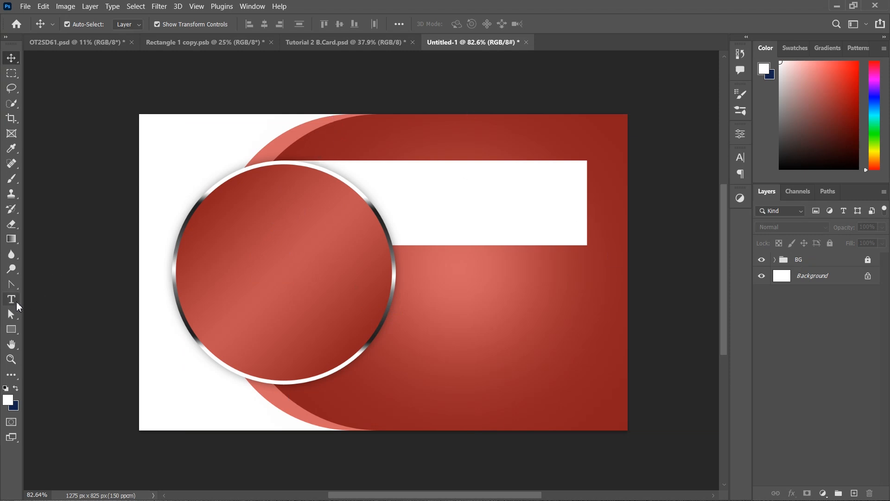
Type the cardholder's name on the white bar and enlarge it
left_click(18, 306)
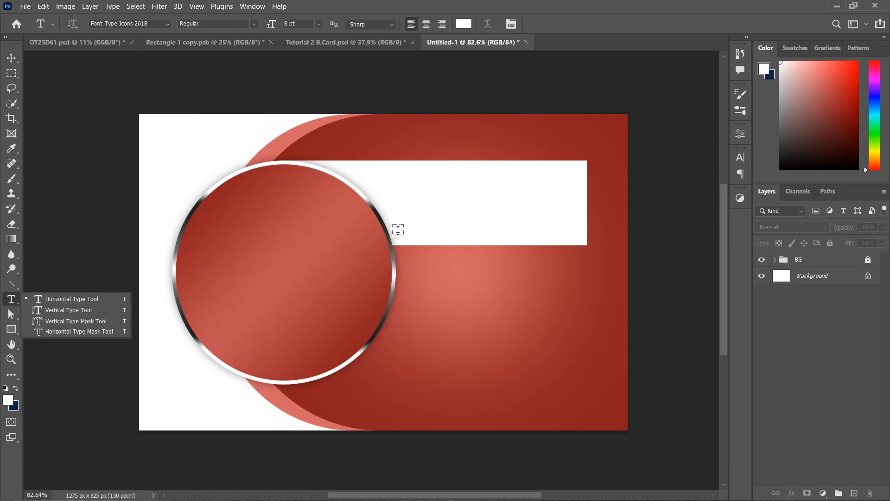
left_click(415, 206)
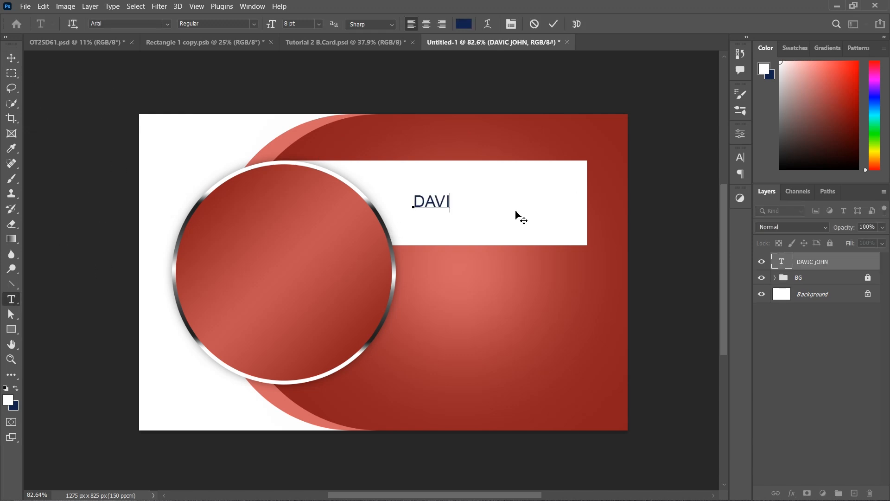
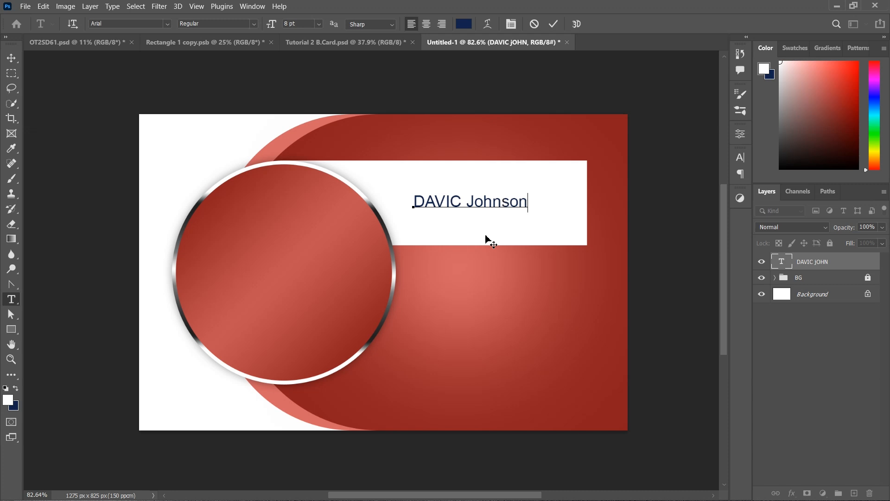
left_click(553, 25)
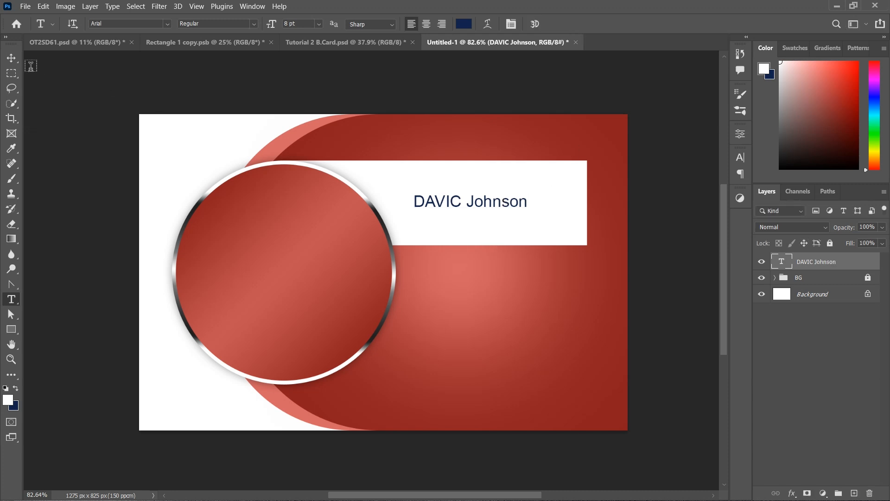
left_click(15, 58)
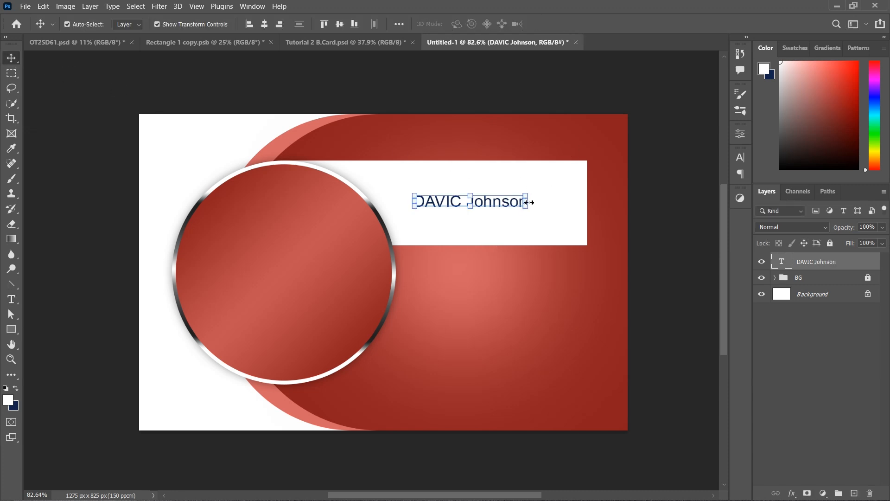
left_click_drag(528, 202, 588, 218)
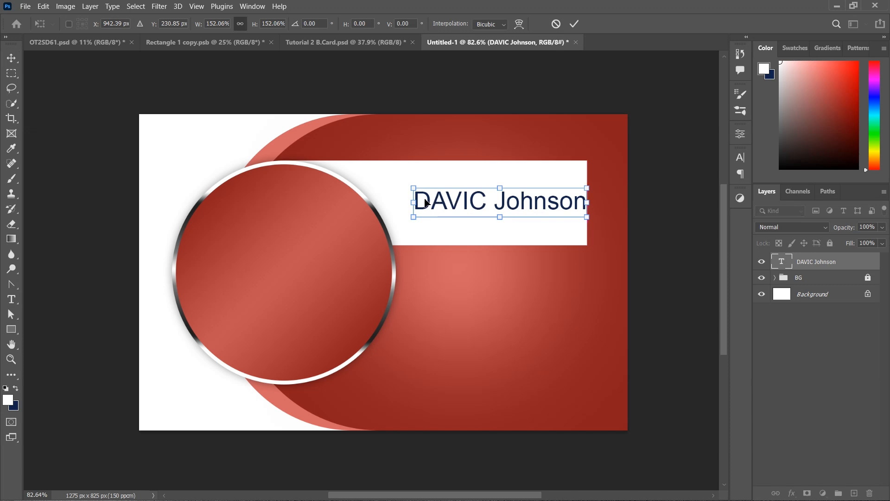
left_click_drag(413, 203, 397, 203)
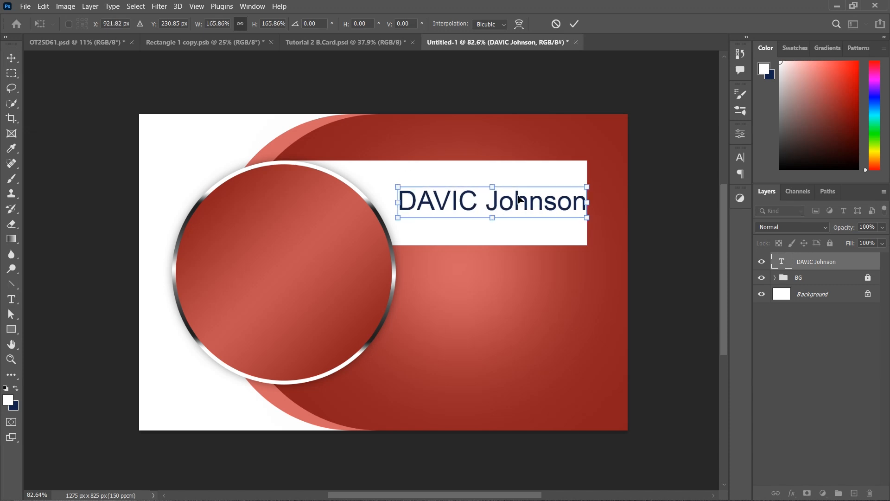
left_click_drag(519, 200, 514, 199)
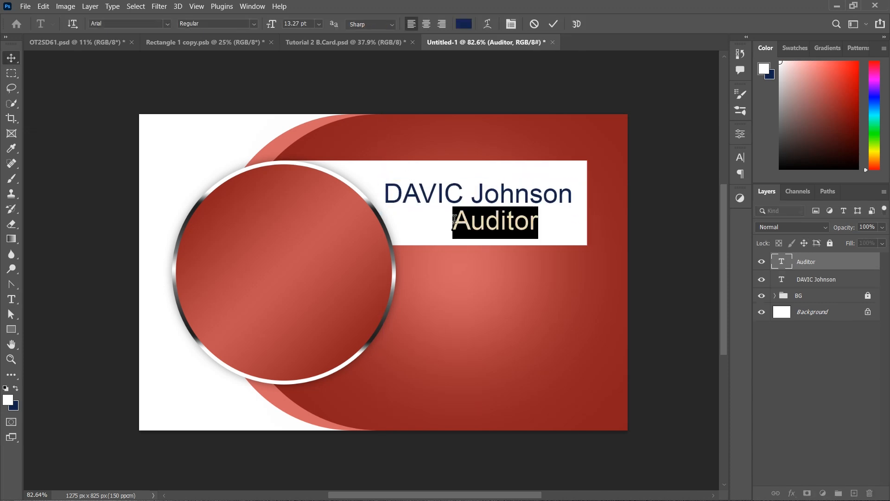
Add the title 'Internal Auditor' and move it left under the name
left_click(453, 222)
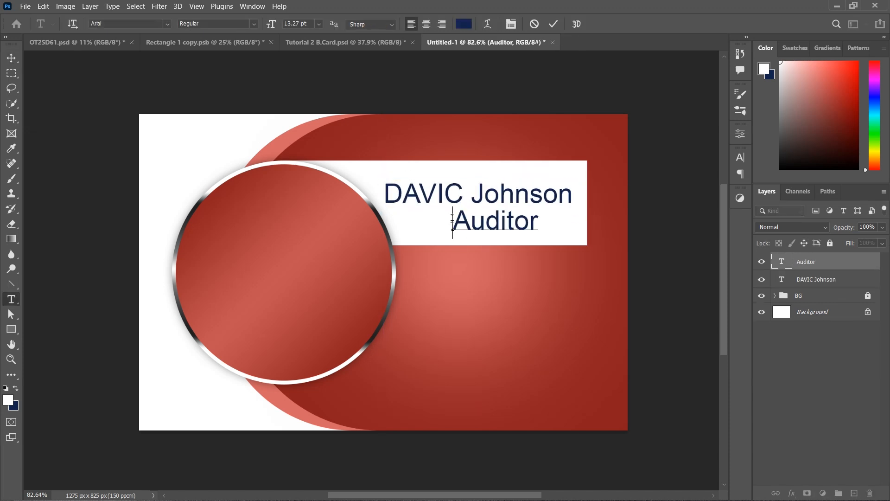
type("Interna")
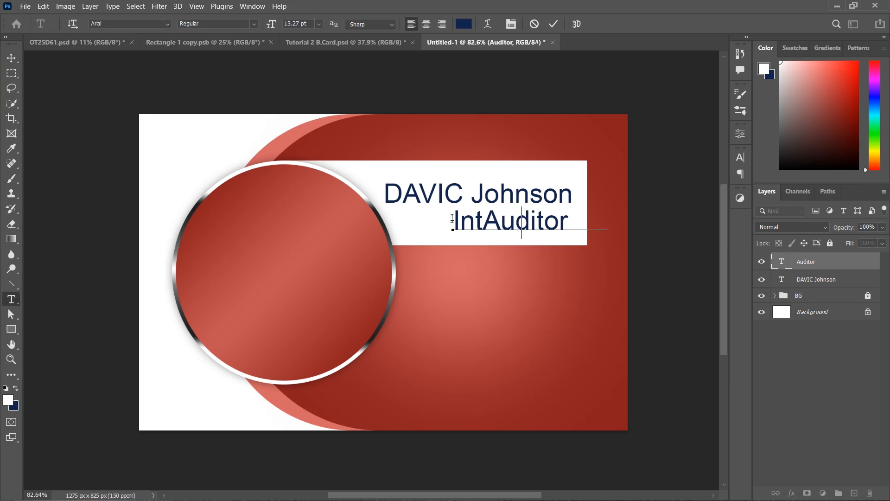
type("l")
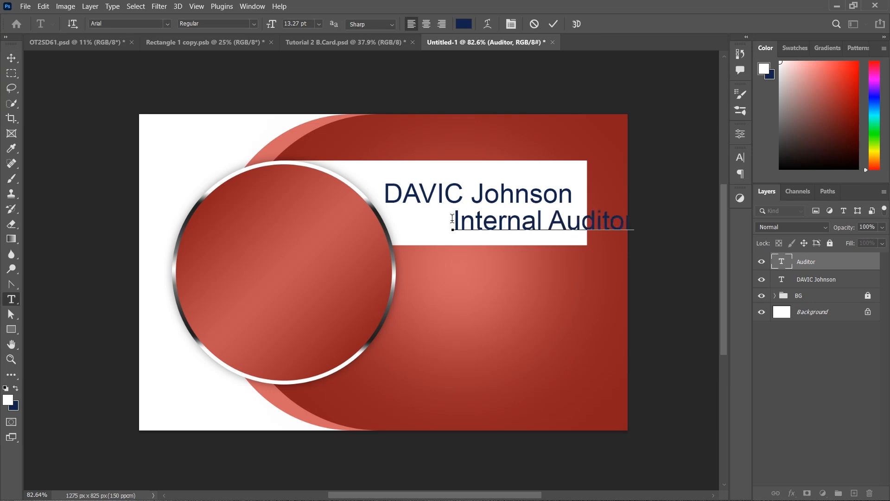
left_click(555, 26)
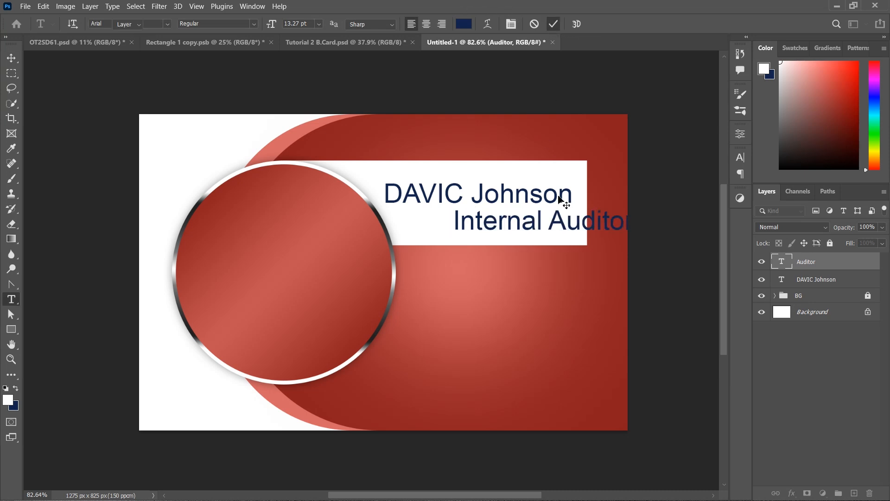
key("v")
left_click_drag(591, 228, 533, 227)
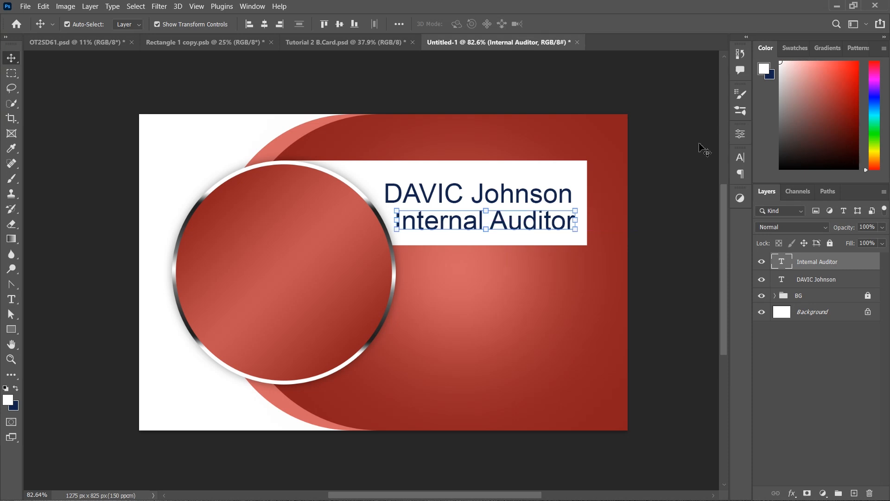
Set the Internal Auditor title's font size to 9 pt
left_click(740, 158)
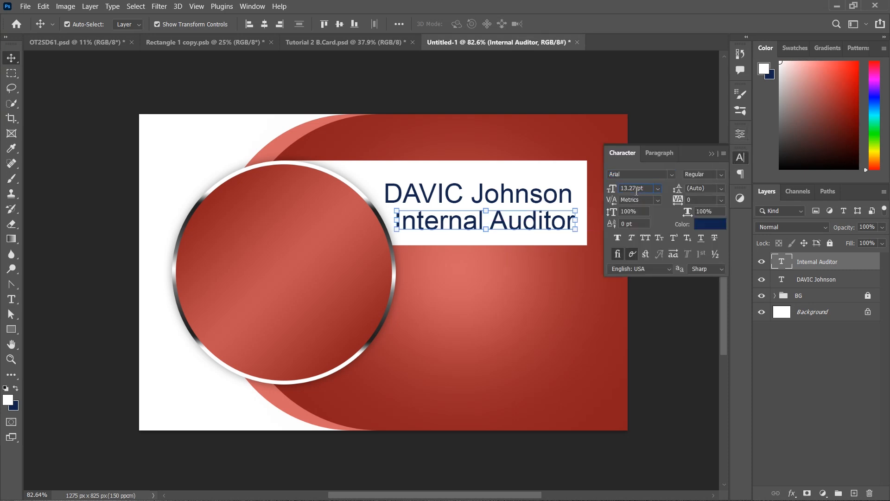
key("Return")
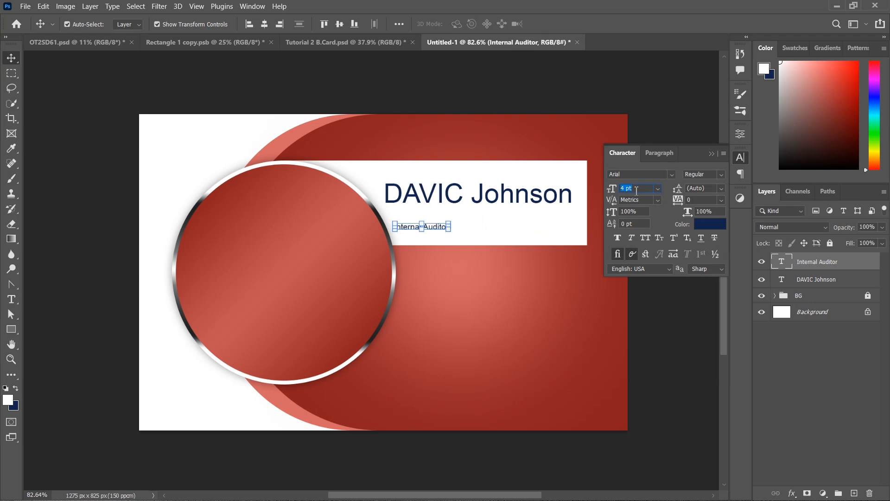
type("14")
key("Return")
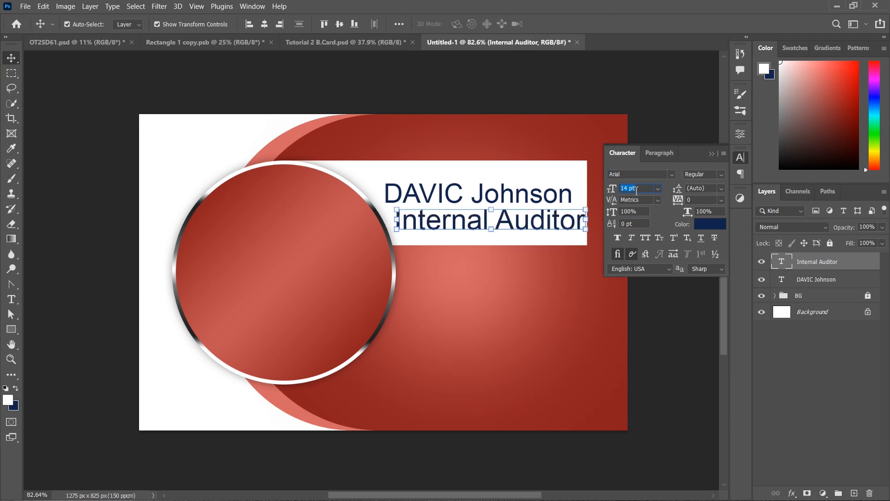
key("Down")
key("Down")
key("Down")
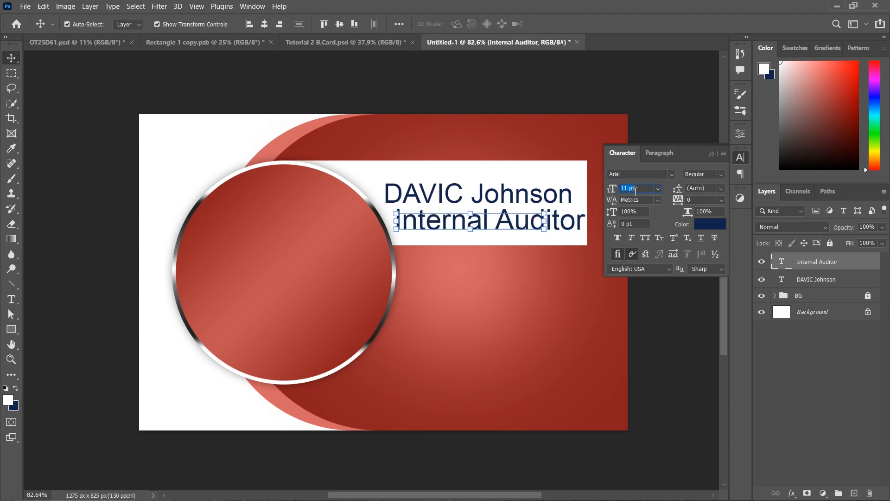
key("Down")
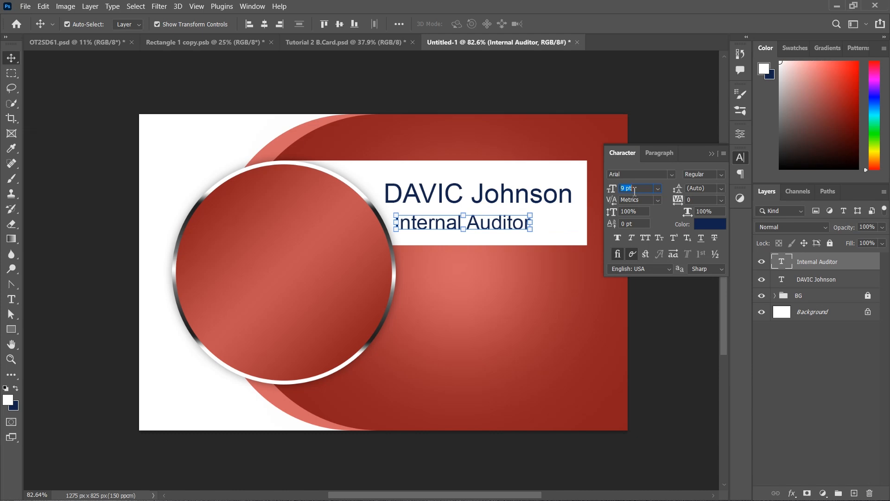
Set the name in Times New Roman Bold and shift it right
left_click(513, 199)
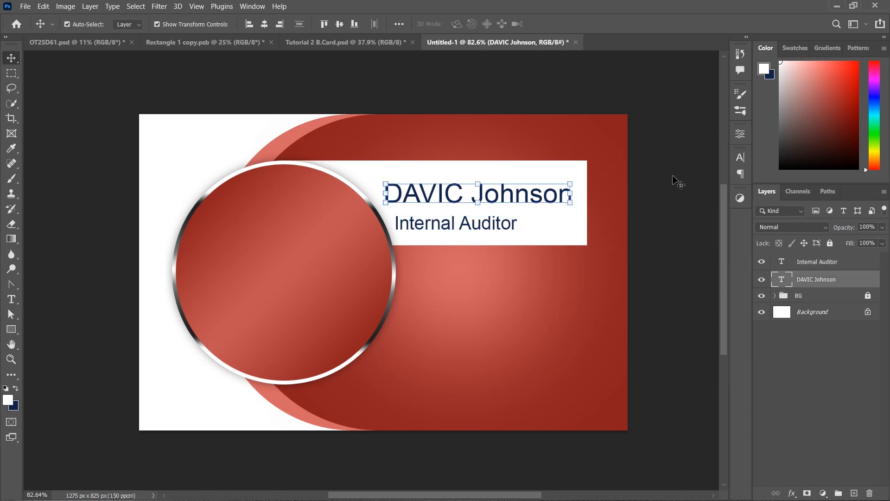
left_click(740, 157)
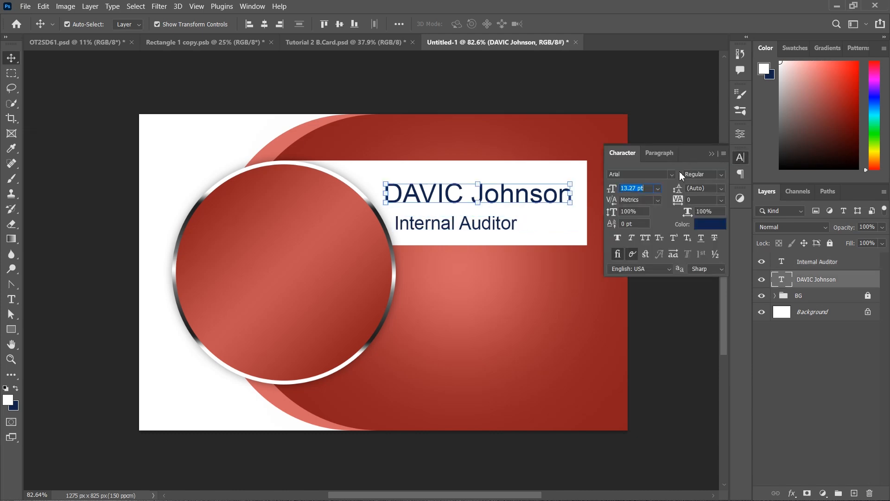
left_click(671, 175)
type("times")
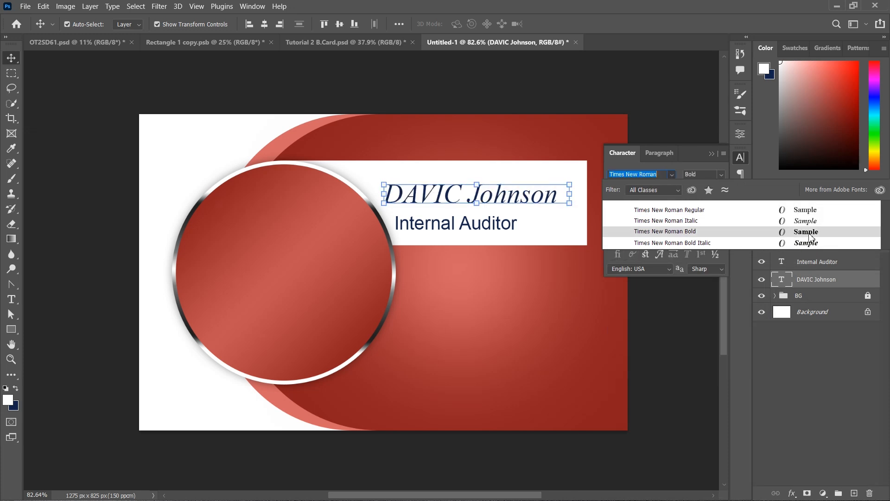
left_click(809, 233)
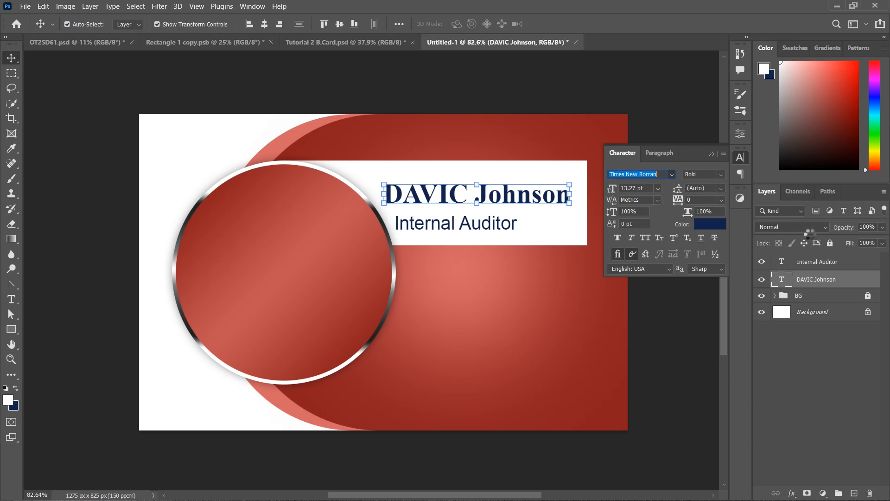
left_click(712, 154)
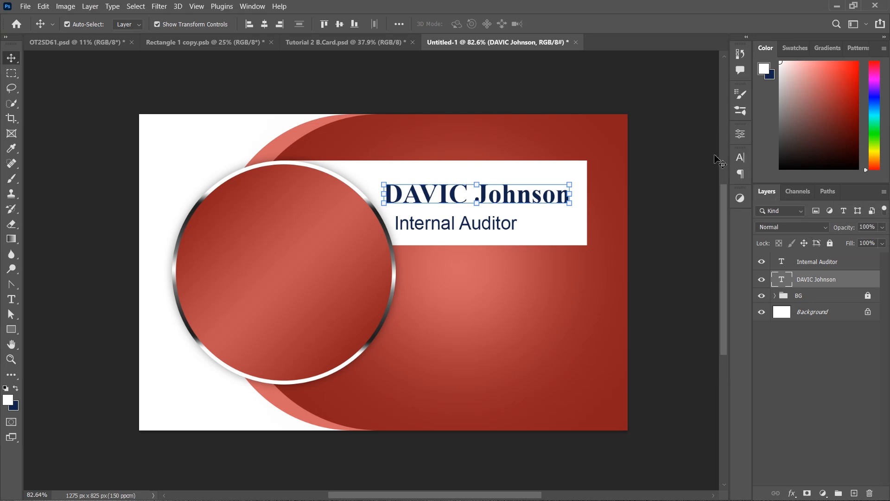
mouse_move(547, 202)
left_mouse_down()
mouse_move(553, 189)
mouse_move(553, 206)
left_mouse_up()
left_click(647, 271)
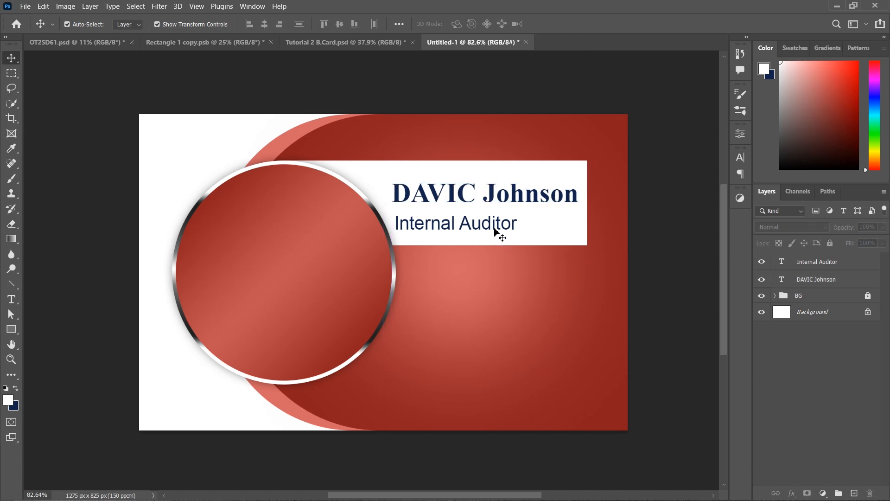
Move the Internal Auditor title up directly beneath the name
left_click_drag(495, 231, 550, 223)
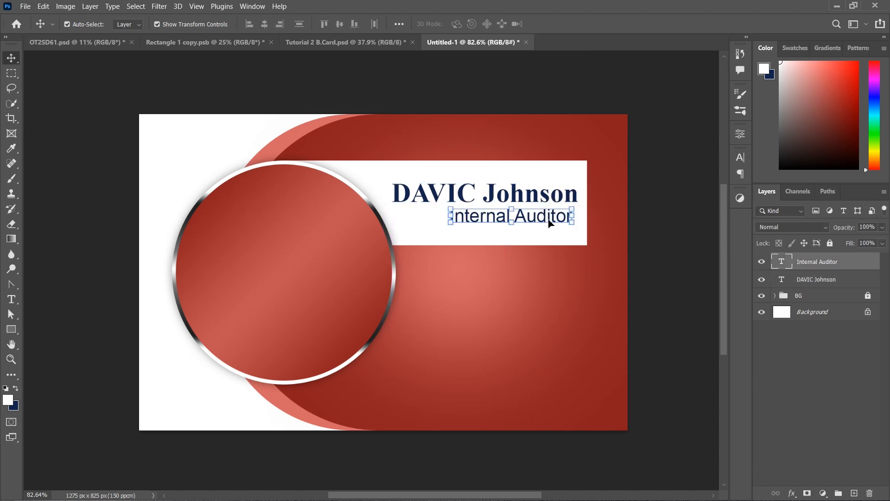
left_click(740, 158)
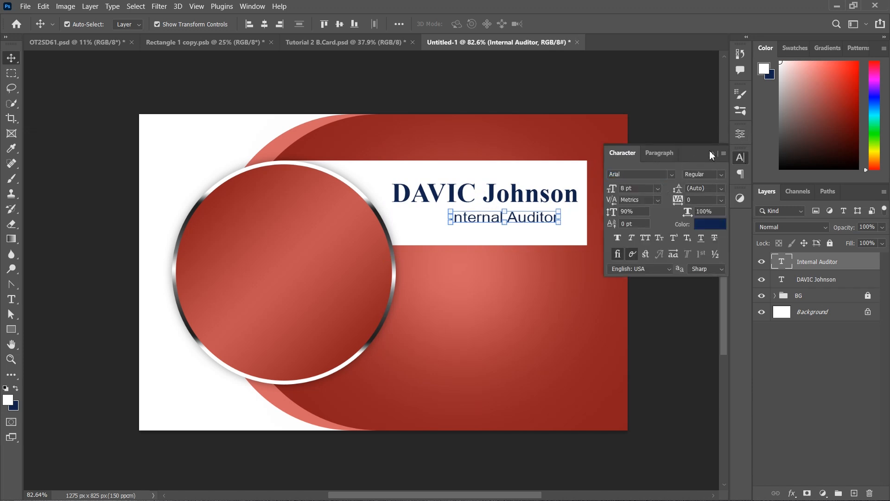
left_click(714, 153)
left_click(672, 191)
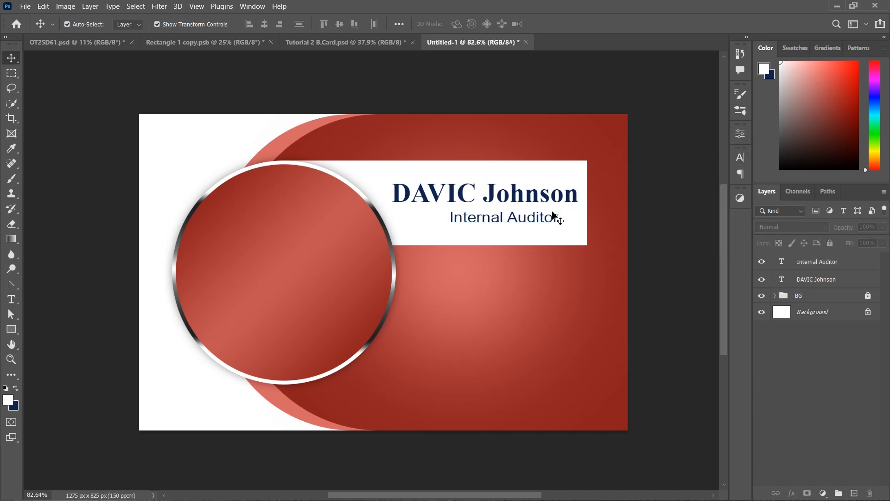
left_click(532, 221)
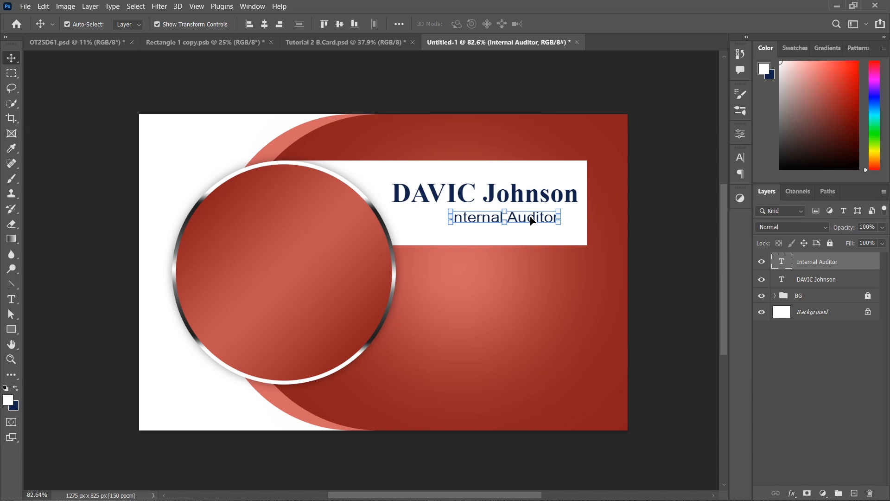
left_click_drag(531, 217, 531, 213)
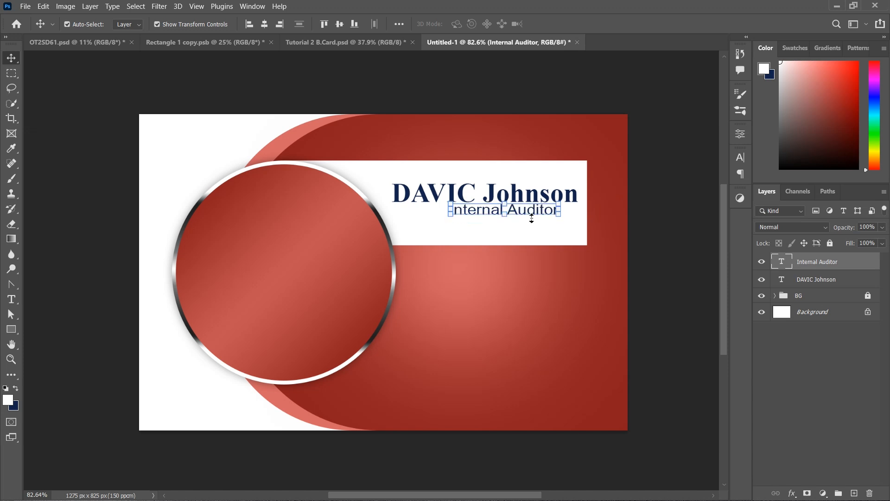
left_click(662, 260)
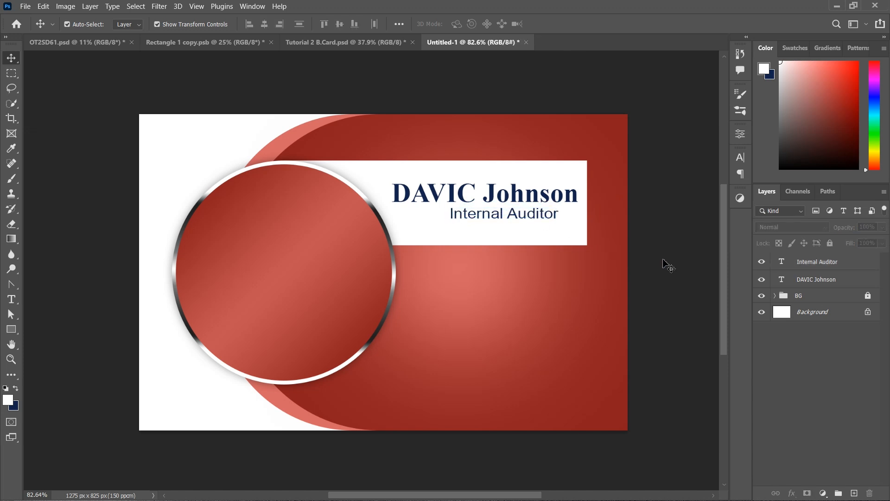
Scale the name and title together to 107.49%
left_click_drag(511, 143, 571, 313)
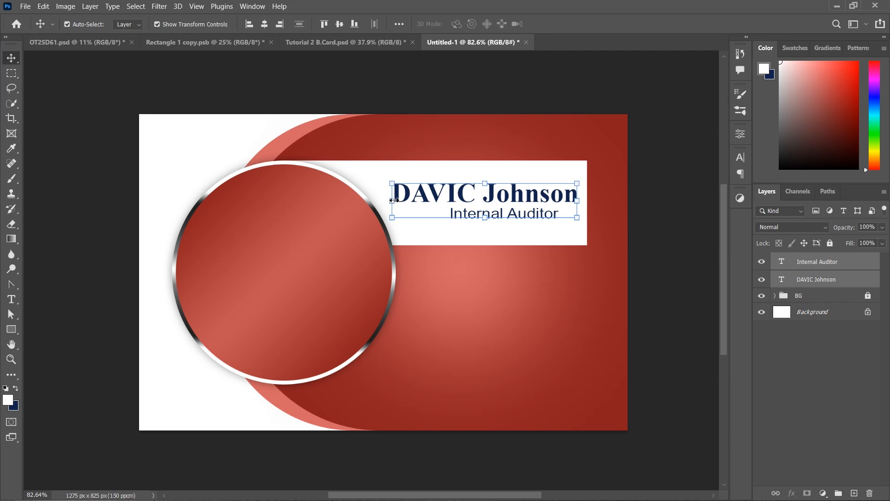
left_click_drag(394, 201, 378, 200)
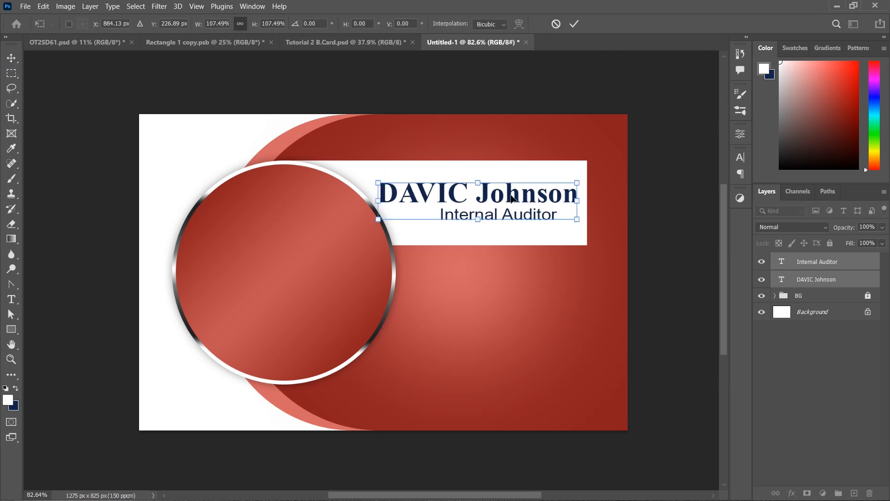
left_click_drag(512, 199, 512, 201)
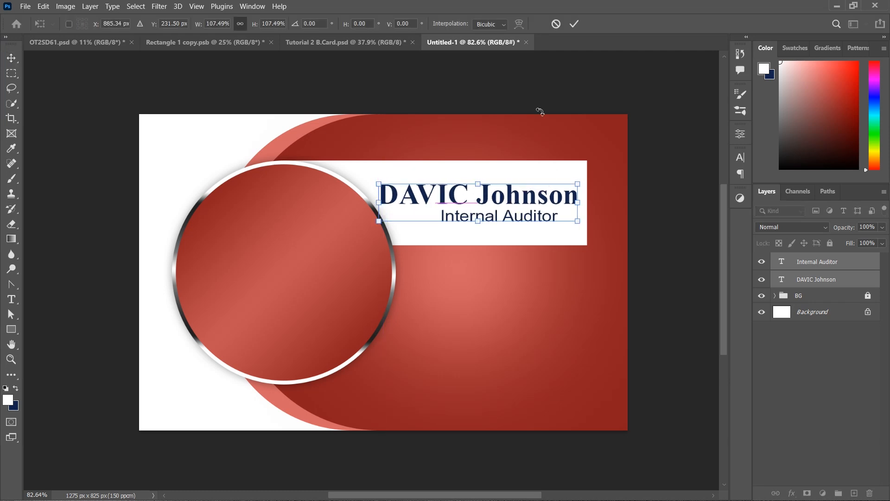
left_click(579, 24)
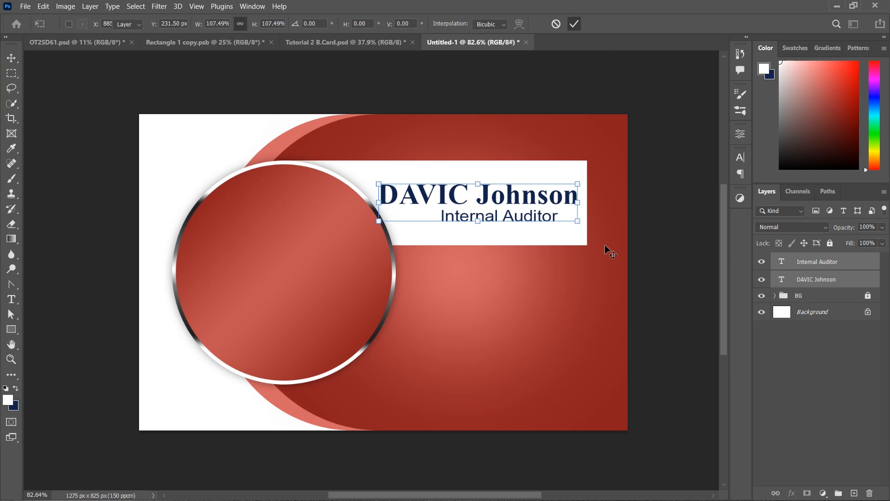
Change the surname to Times New Roman Regular, keeping the first name bold
left_click(530, 197)
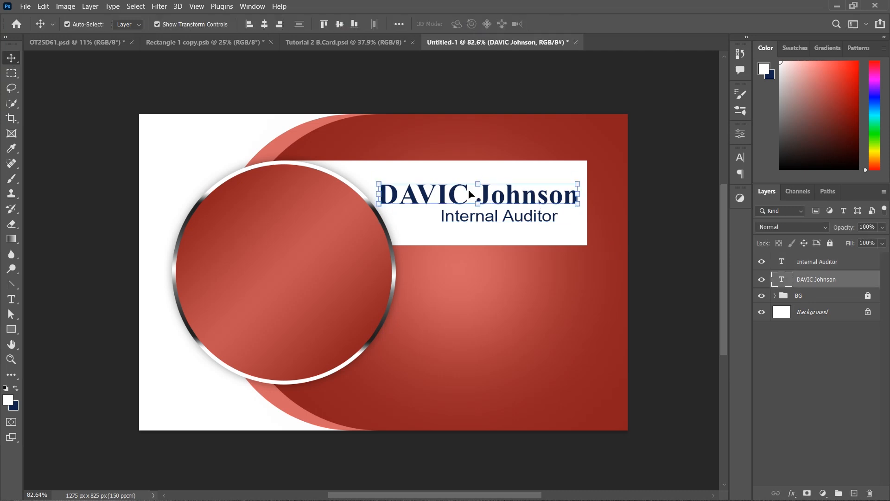
key("t")
left_click_drag(478, 197, 597, 201)
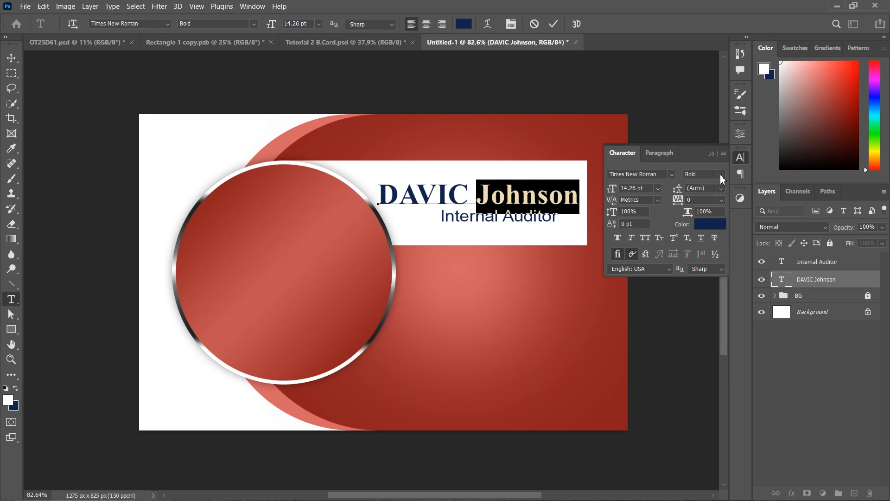
left_click(721, 176)
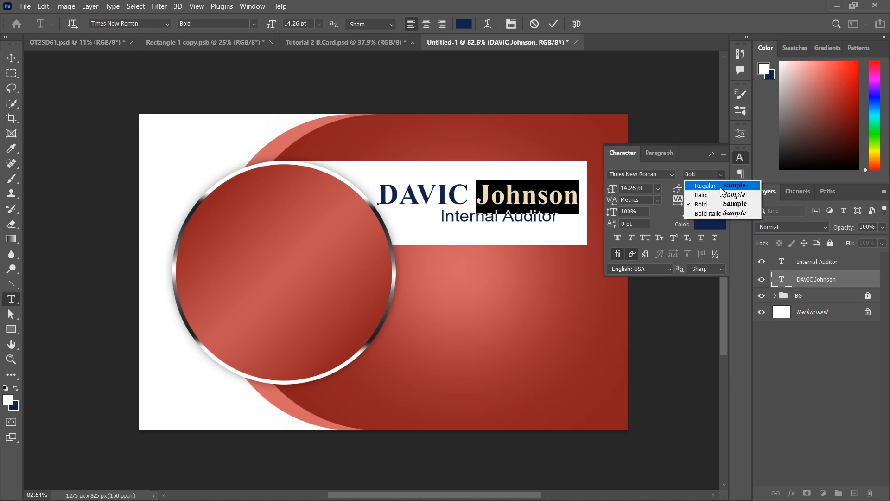
left_click(722, 188)
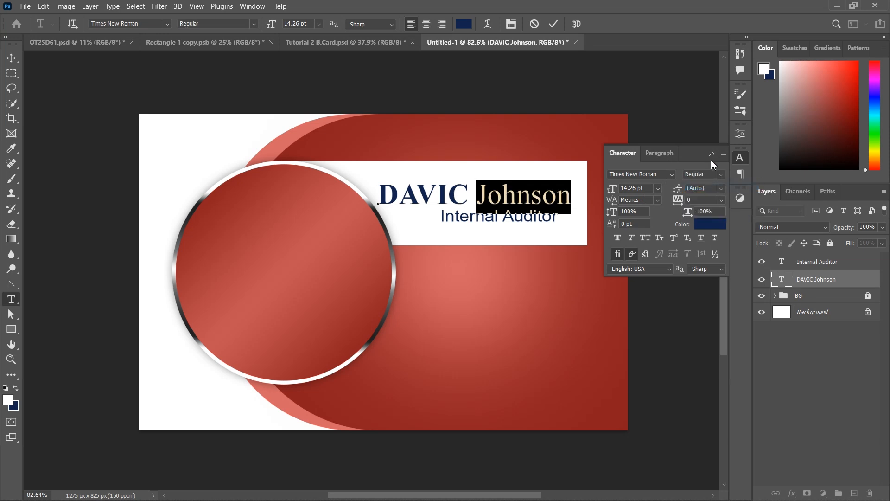
left_click(711, 155)
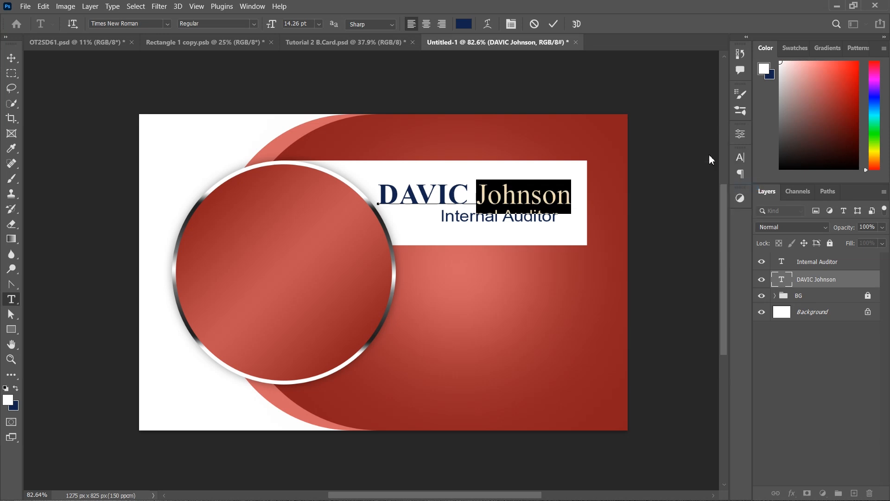
left_click(557, 26)
Move the Internal Auditor title right beneath the name
key("v")
left_click_drag(520, 224, 532, 224)
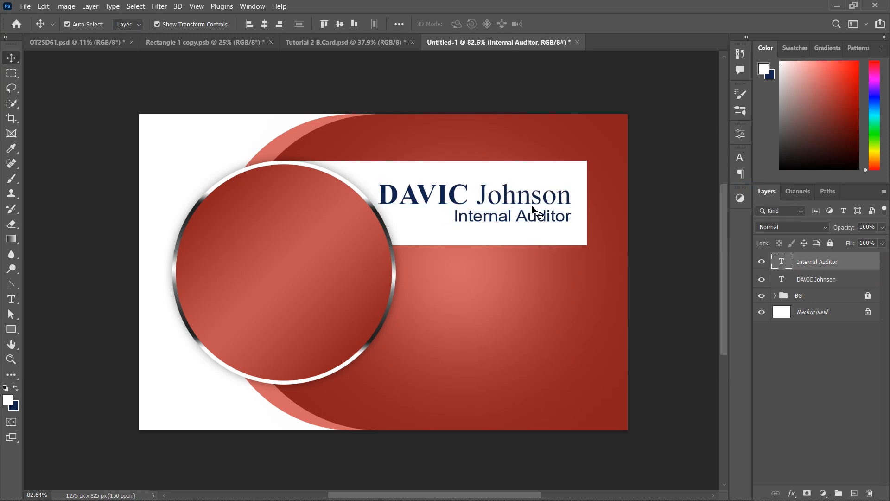
left_click(532, 206)
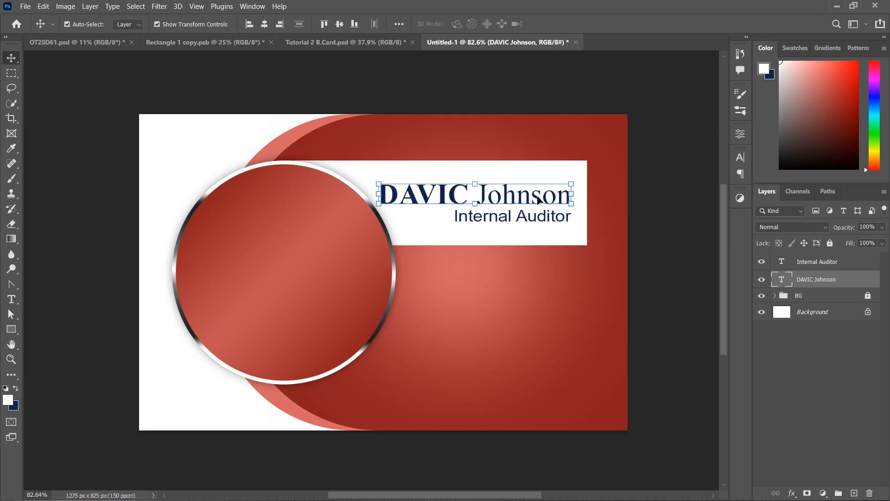
Duplicate the name line lower on the card and retype it as the e-mail address
left_click_drag(524, 192, 552, 297, "alt")
double_click(551, 297)
key("ctrl+a")
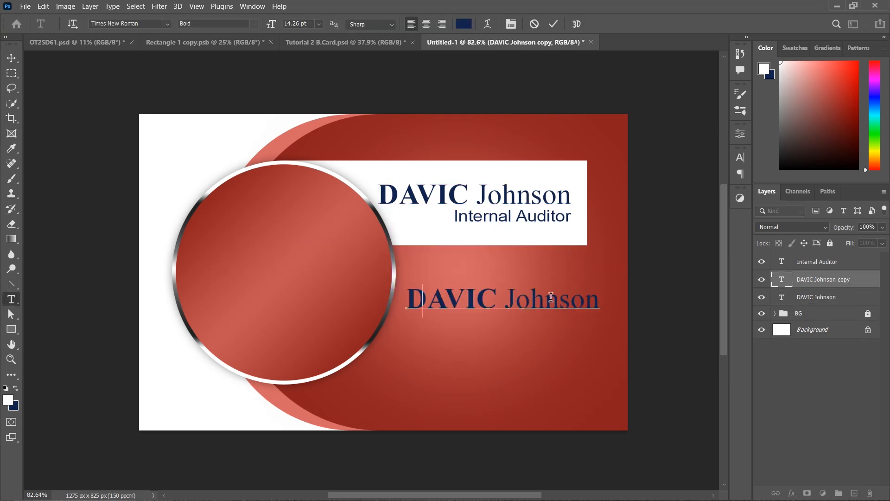
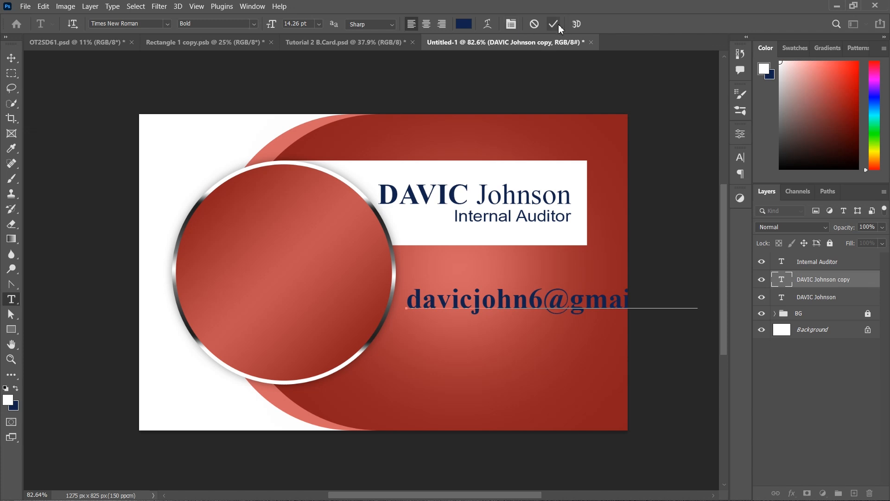
left_click(555, 26)
key("v")
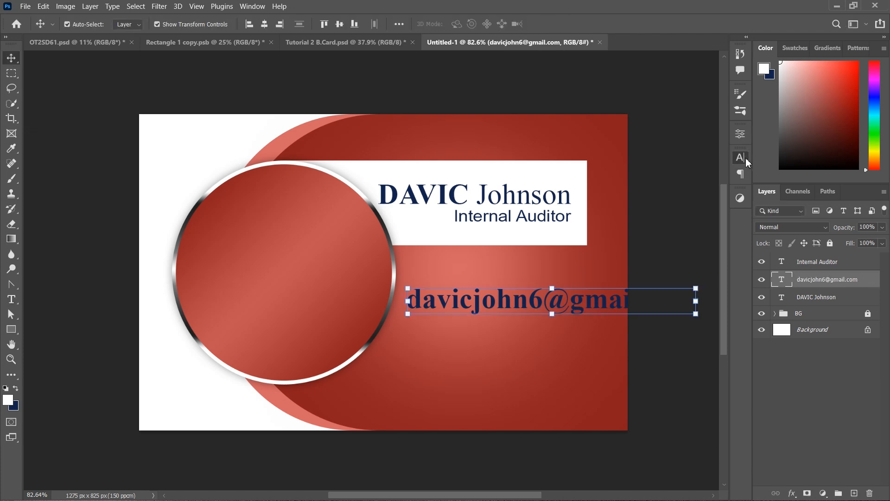
Shrink the e-mail text, color it white, and move it right
left_click(740, 157)
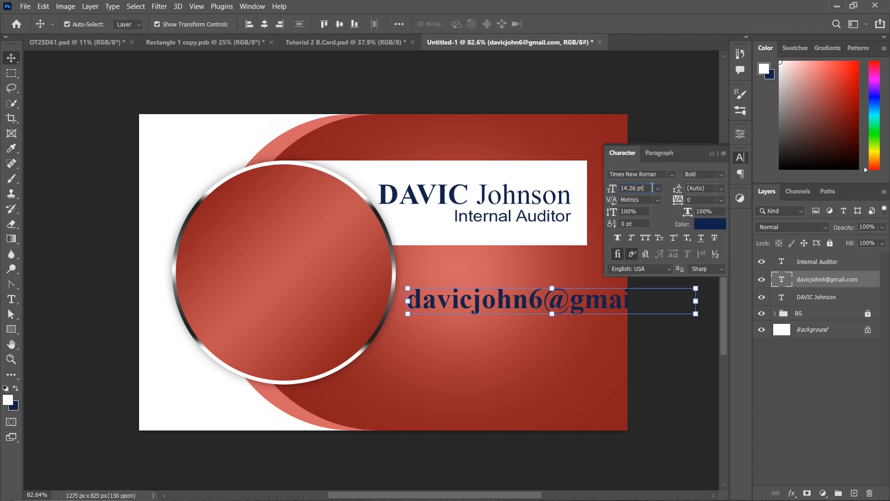
key("Down")
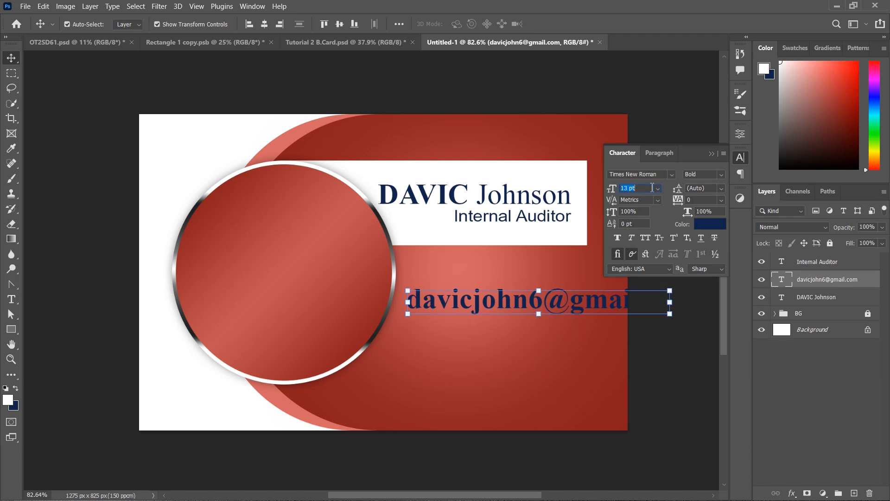
key("Down")
key("Down")
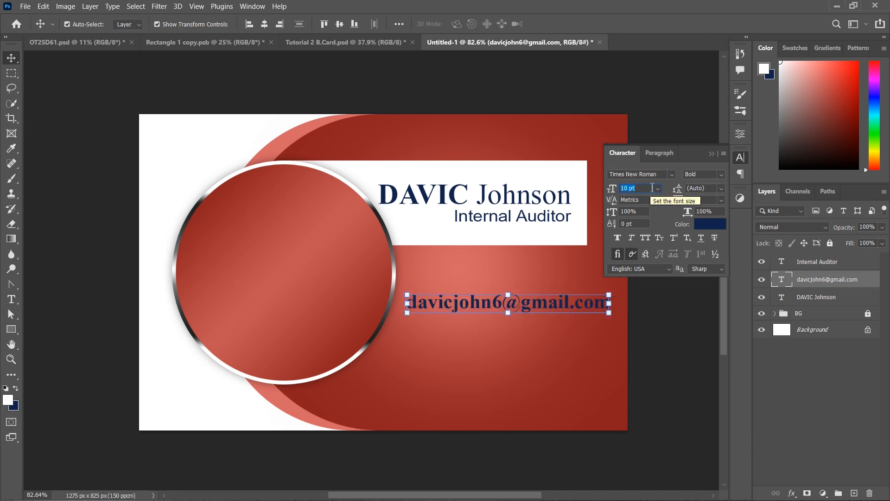
key("Down")
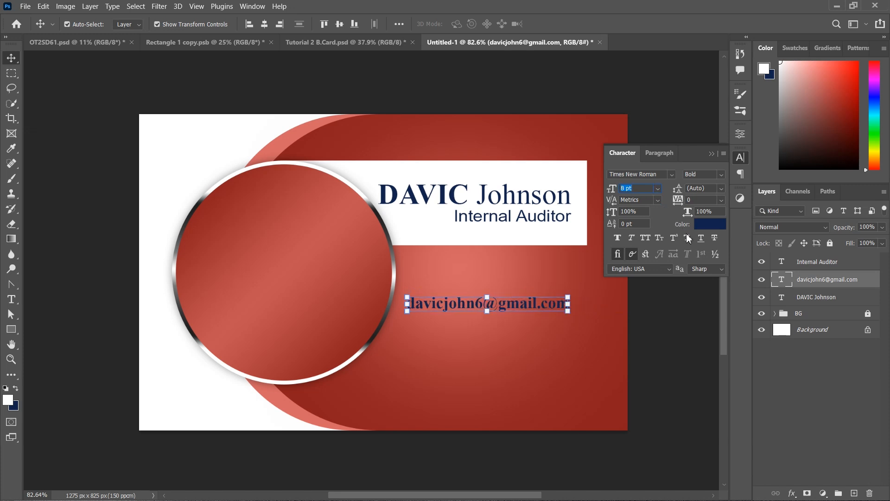
left_click(710, 224)
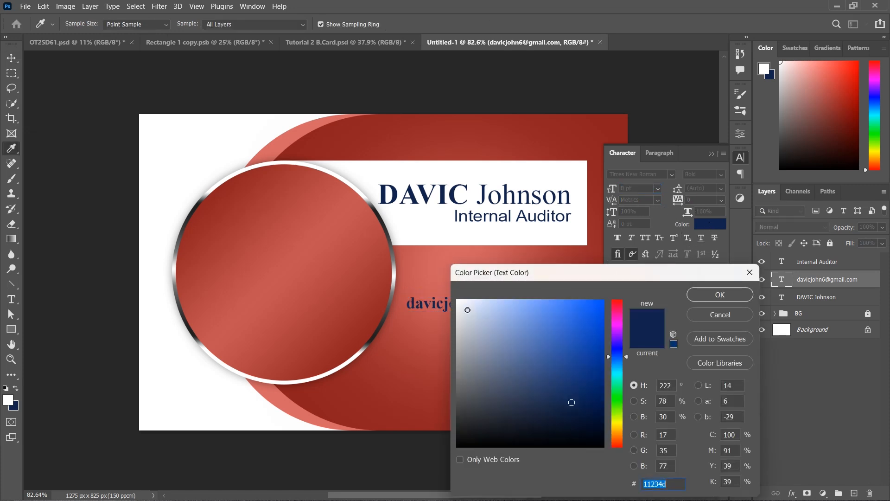
left_click(468, 309)
left_click(720, 294)
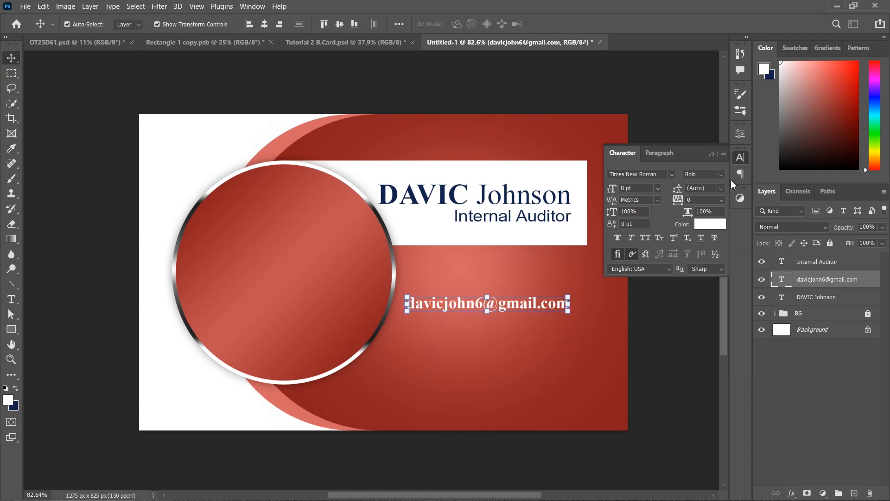
left_click(712, 153)
left_click(641, 284)
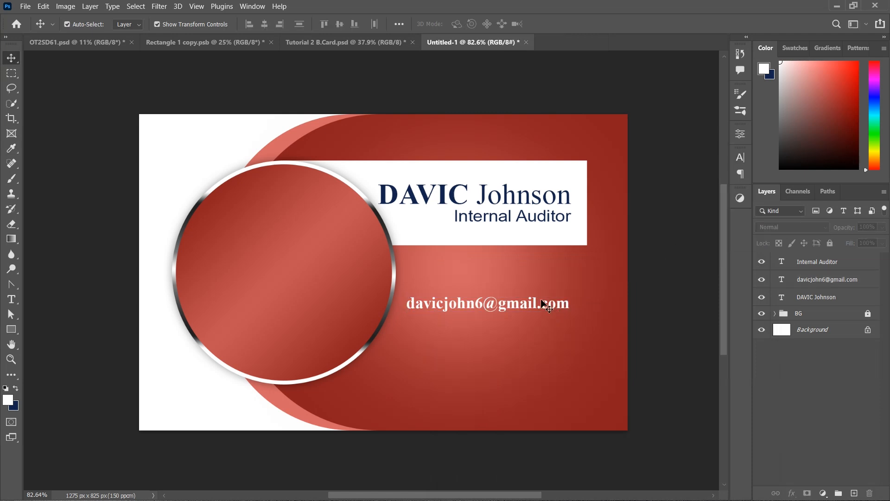
left_click_drag(540, 306, 556, 309)
Set the e-mail text to Regular weight at 8 pt
left_click(740, 158)
left_click(721, 174)
left_click(722, 185)
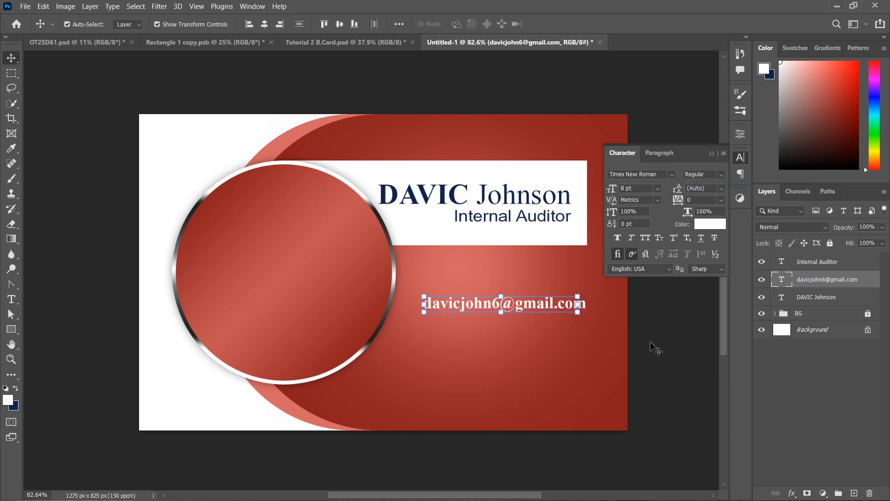
key("Return")
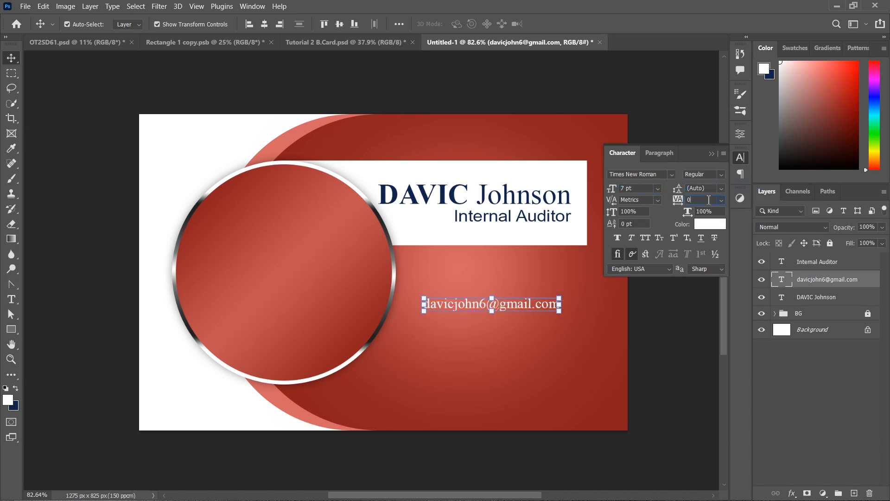
key("Up")
left_click(712, 154)
left_click(628, 325)
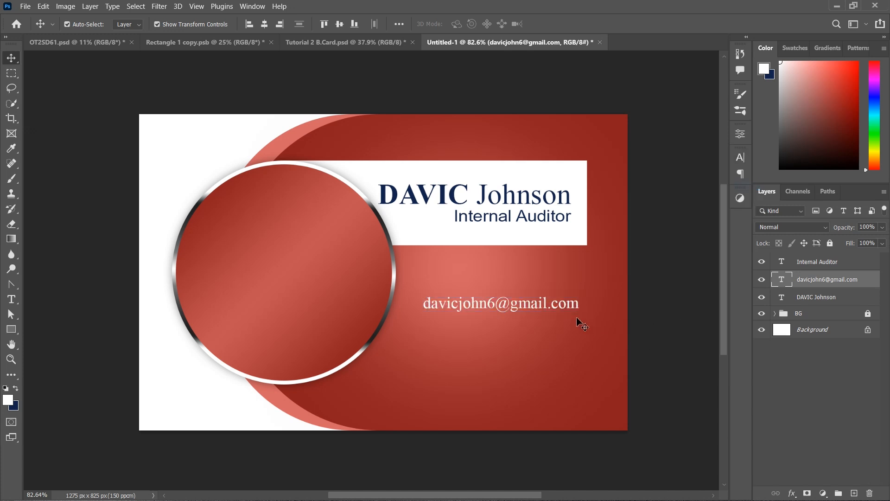
left_click(564, 311)
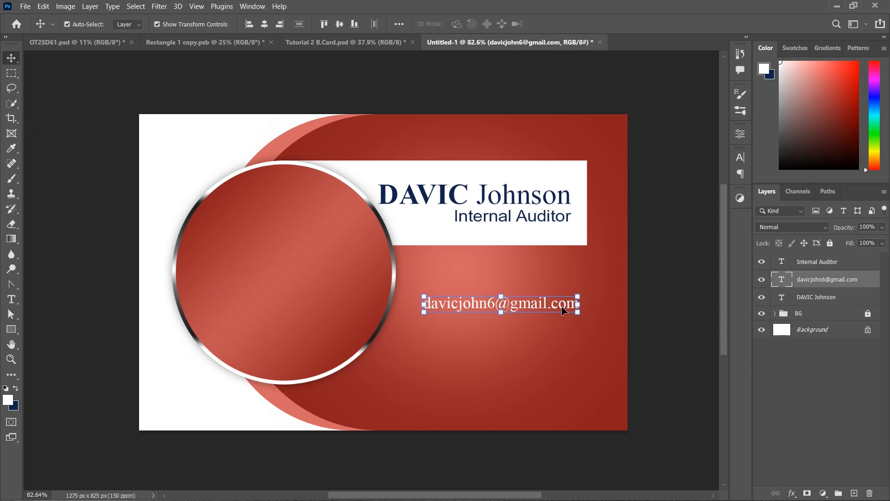
Duplicate the e-mail line below and retype it as the phone number
key("ctrl+j")
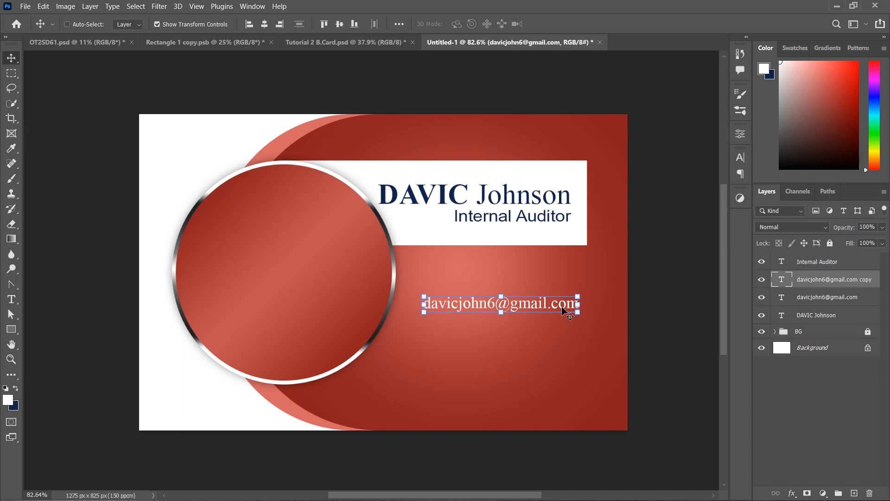
key("shift+Down")
key("shift+Down")
key("shift+Down")
key("shift+Down")
key("shift+Down")
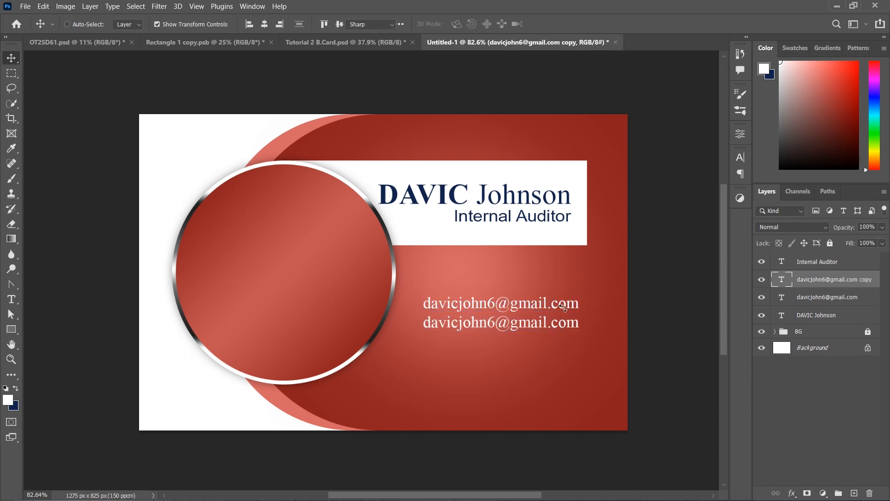
double_click(565, 311)
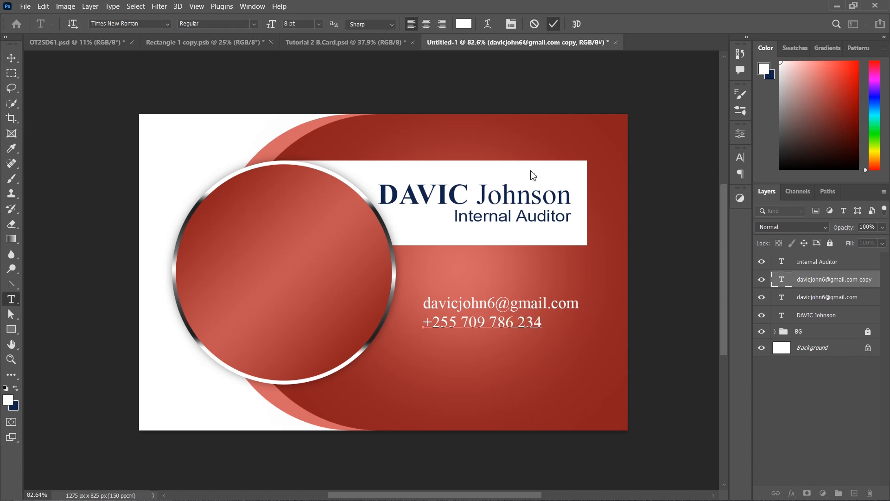
key("ctrl+Return")
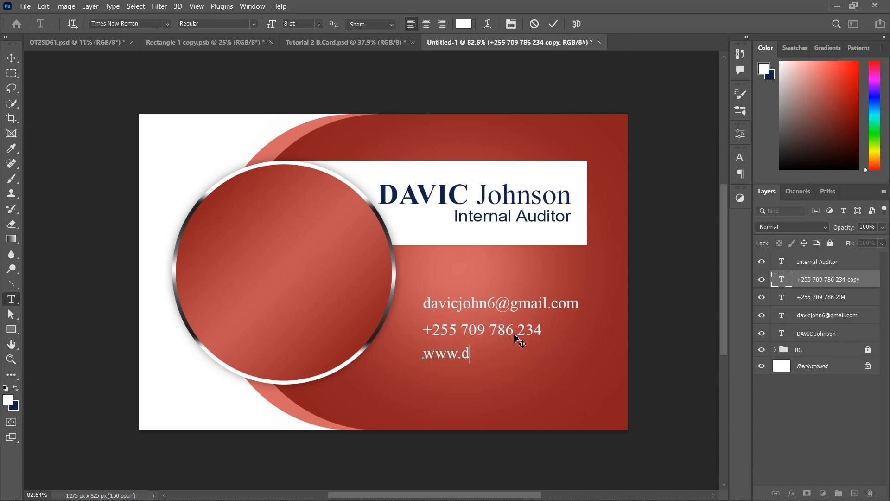
type("avic.co")
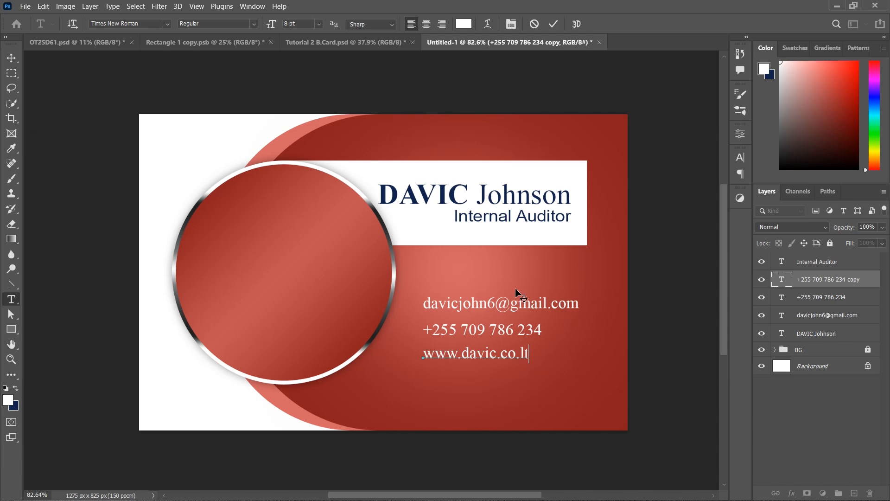
type(".ltd")
left_click(554, 24)
key("v")
left_click_drag(492, 353, 492, 376, "alt")
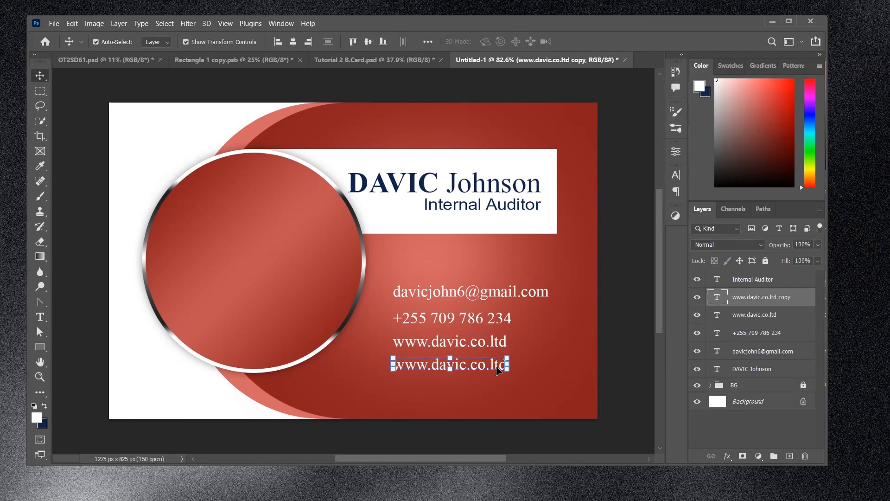
Retype the fourth line as the street address
double_click(467, 366)
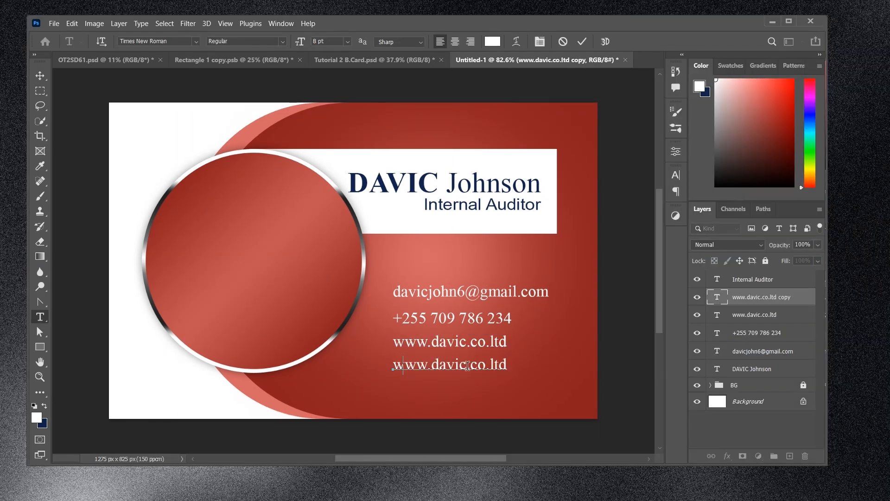
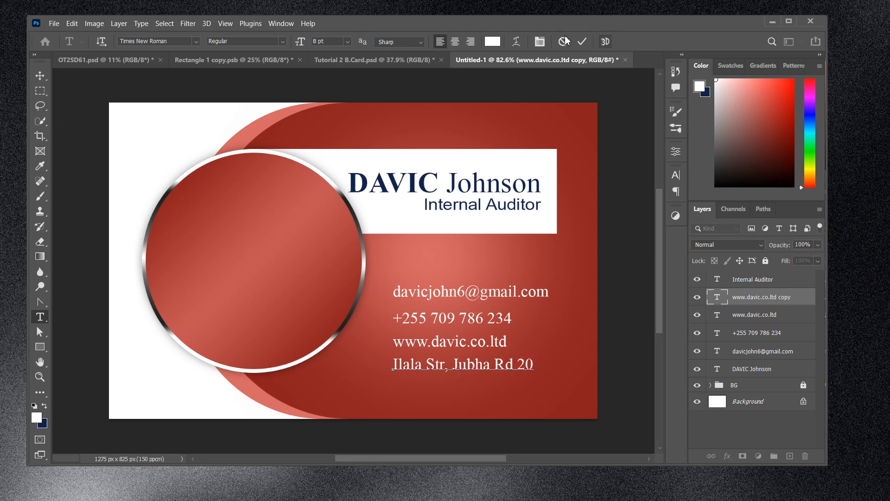
left_click(581, 43)
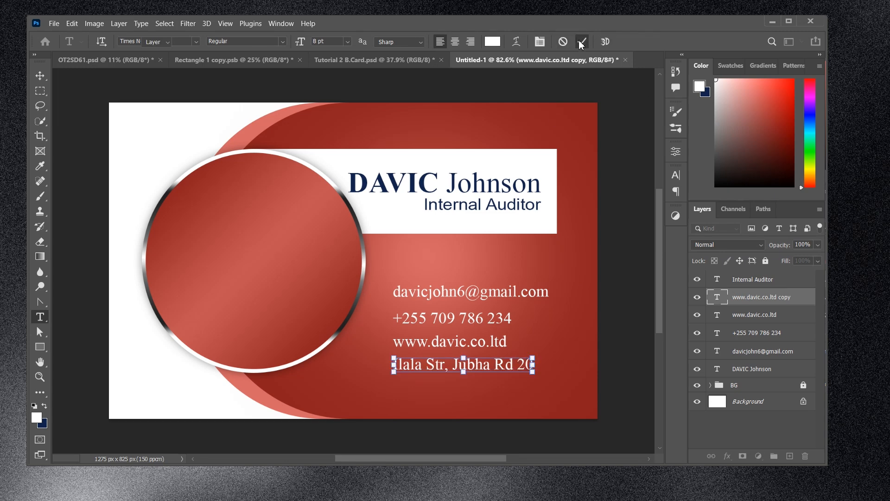
key("v")
left_click(611, 366)
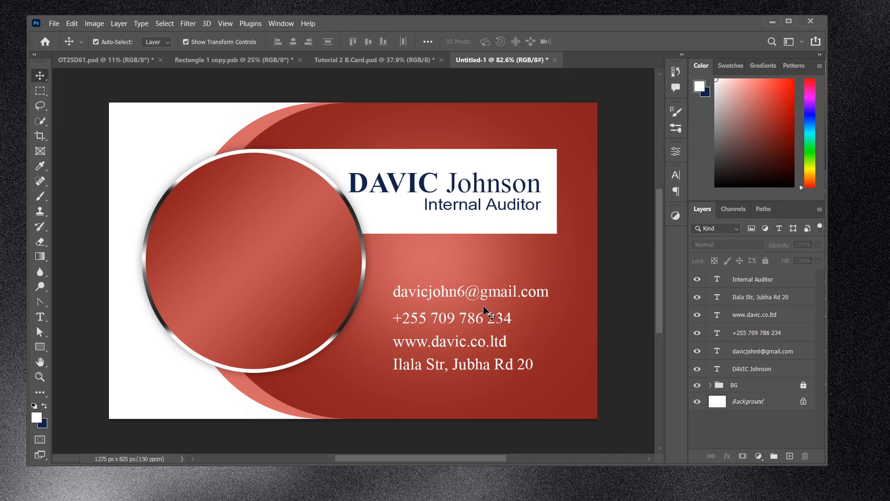
Shift the contact lines right and up, and move the phone number above the email
left_click_drag(441, 274, 491, 326)
left_click_drag(426, 277, 460, 247)
left_click(460, 287)
mouse_move(439, 286)
left_mouse_down()
mouse_move(427, 255)
mouse_move(437, 280)
left_mouse_up()
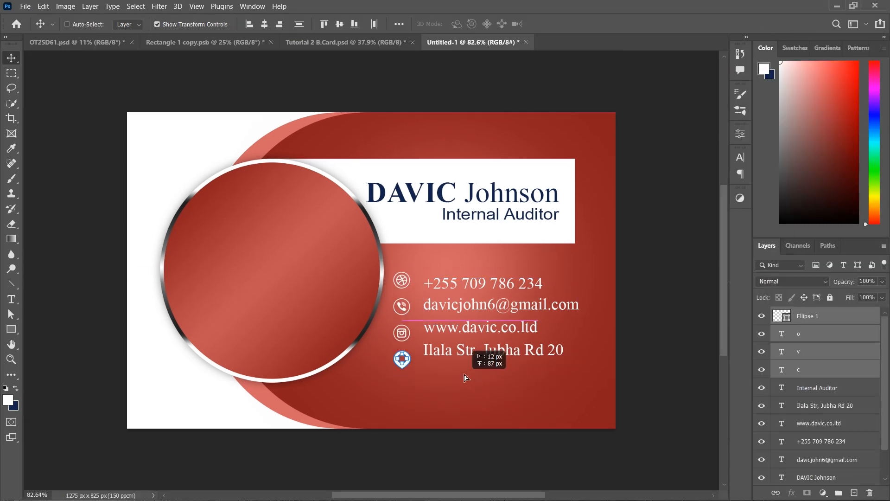
Move the contact icons and text lower on the card and nudge the text slightly right
left_click_drag(466, 378, 471, 377)
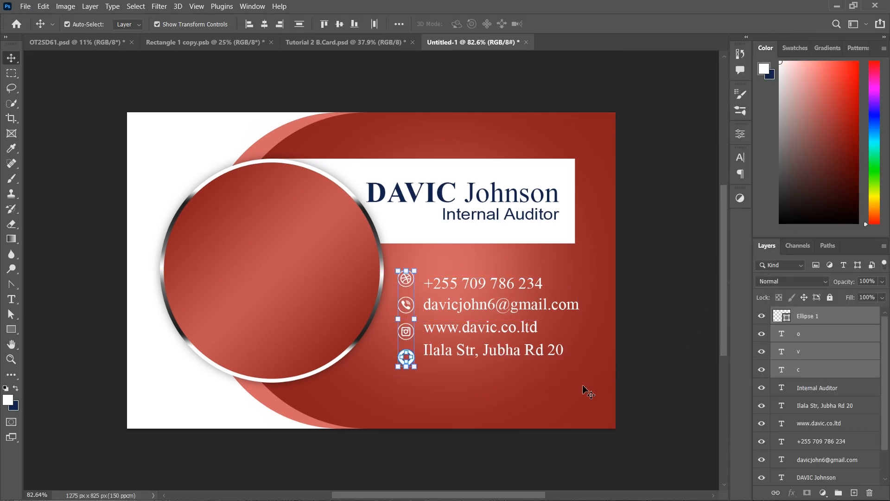
left_click_drag(537, 414, 392, 246)
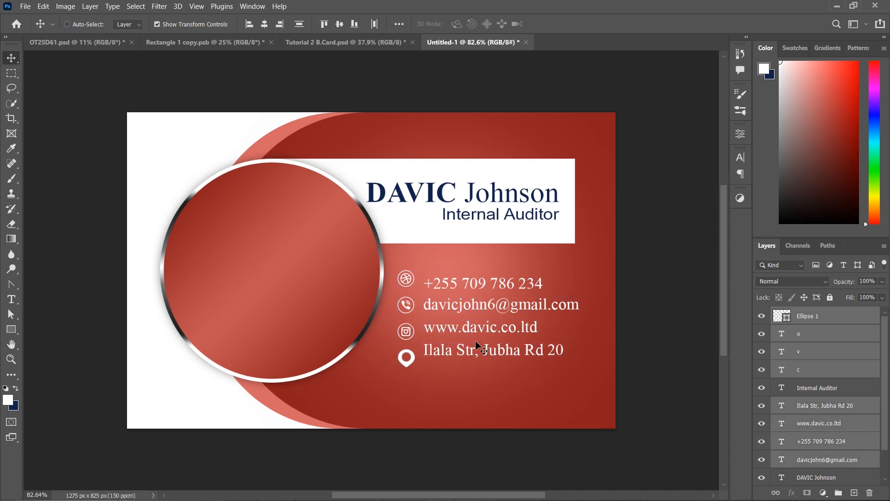
left_click_drag(478, 344, 476, 369)
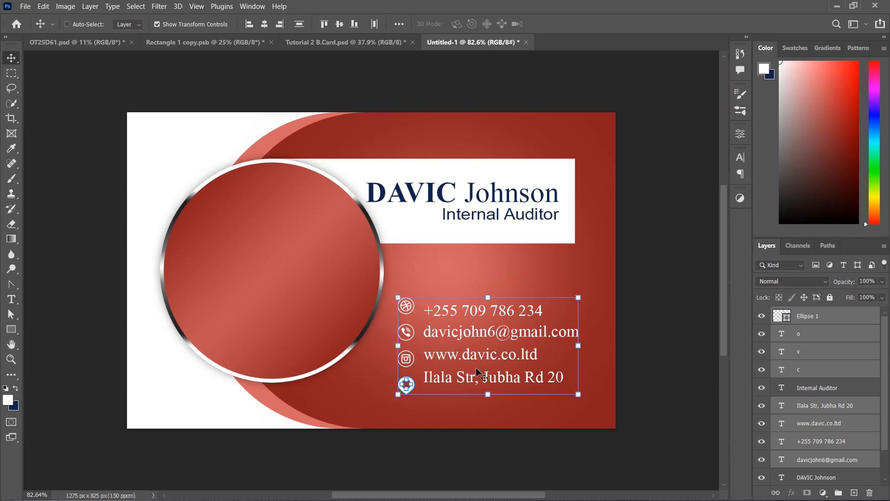
left_click(680, 310)
left_click_drag(477, 282, 513, 417)
key("Right")
key("Right")
key("Right")
key("Right")
key("Right")
key("Right")
key("Right")
key("Right")
key("Right")
left_click(634, 340)
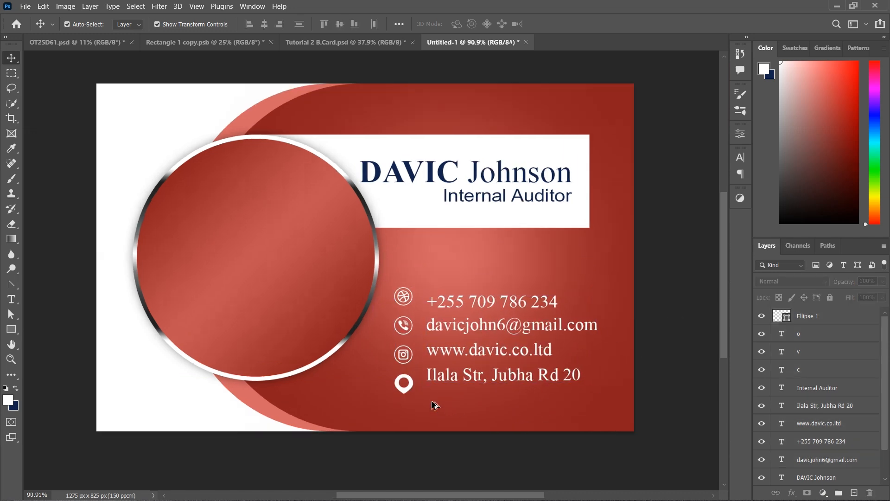
Nudge the phone line up and the address line down, then distribute the four lines evenly
scroll(435, 408, "up", 3)
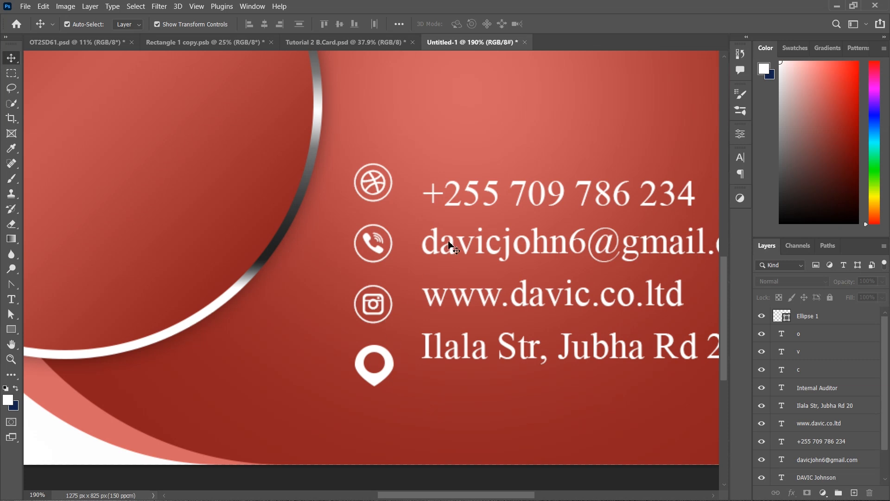
left_click(472, 200)
key("shift+Up")
key("shift+Up")
double_click(485, 347)
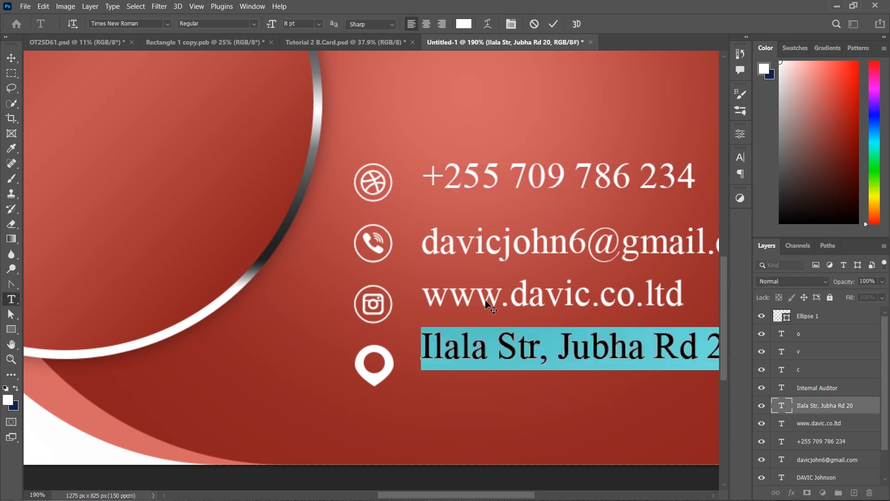
key("ctrl+Return")
key("shift+Down")
key("shift+Down")
left_click_drag(594, 418, 429, 173)
left_click(300, 24)
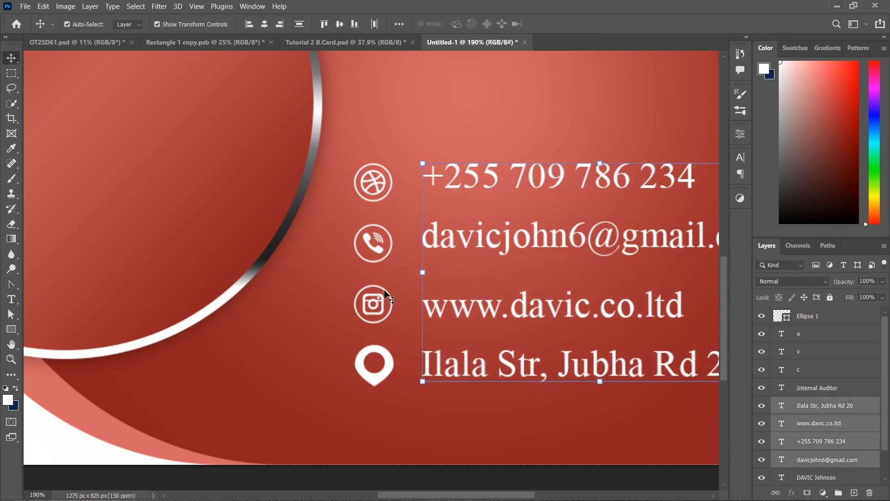
Distribute the four contact icons evenly, with the ball icon aligned beside the phone number
left_click_drag(410, 399, 347, 150)
left_click(381, 185)
key("Down")
key("Down")
key("shift+Up")
left_click_drag(354, 109, 388, 417)
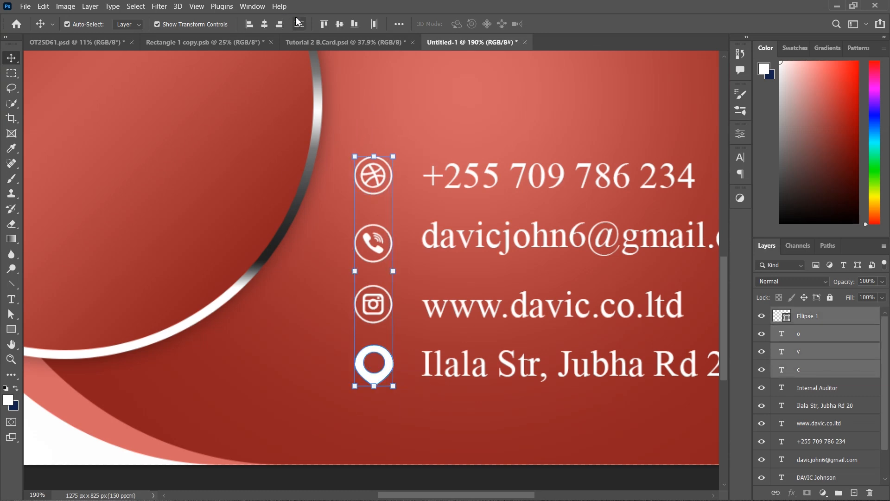
left_click(300, 23)
left_click(333, 310)
Nudge the website line up slightly and group the four contact text lines
left_click(481, 312)
key("Up")
key("Up")
key("Up")
key("Up")
scroll(507, 401, "down", 5)
left_click_drag(515, 282, 566, 395)
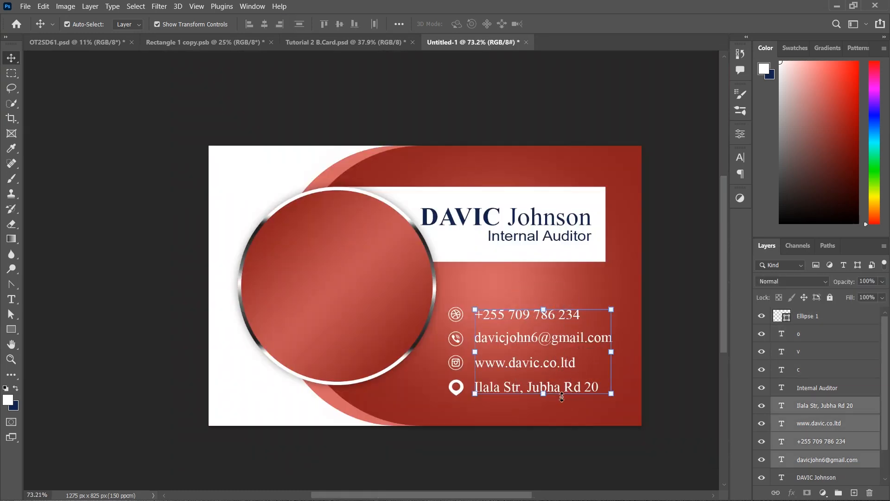
left_click(838, 492)
Rename the new contact text group to Details
double_click(812, 404)
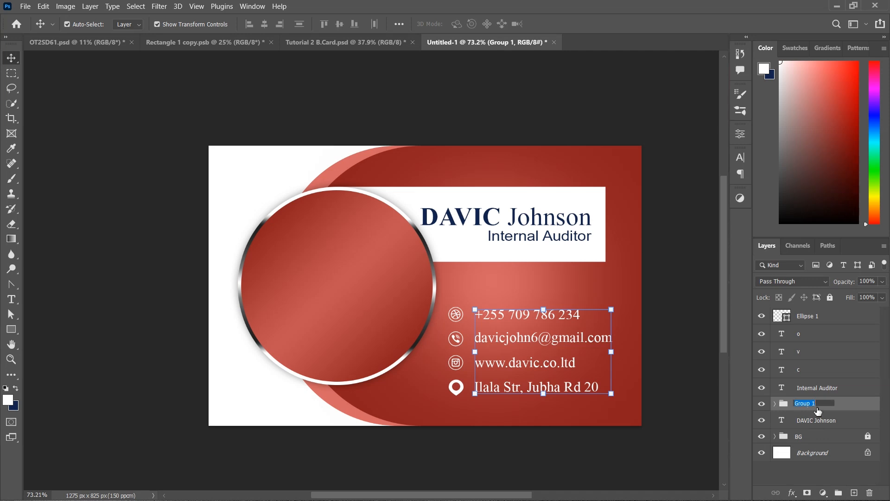
type("Details")
key("Return")
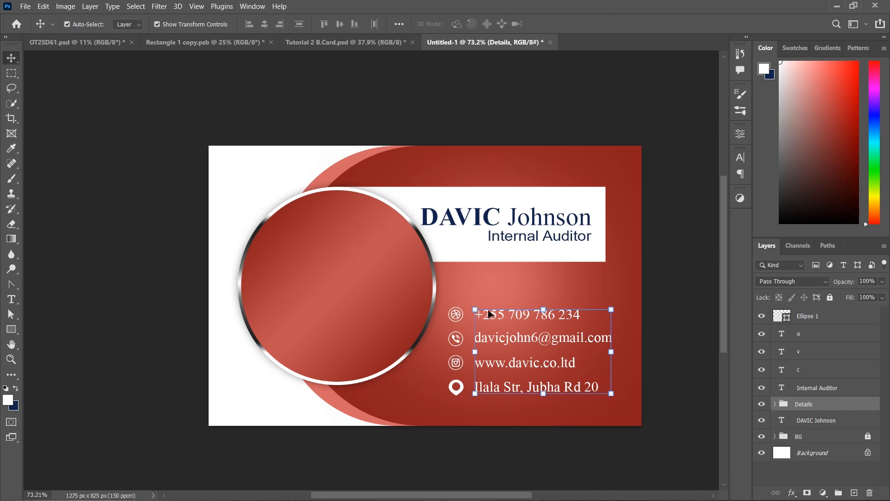
Group the four contact icons into a group named Icons, undoing an accidental empty layer
left_click_drag(427, 303, 471, 413)
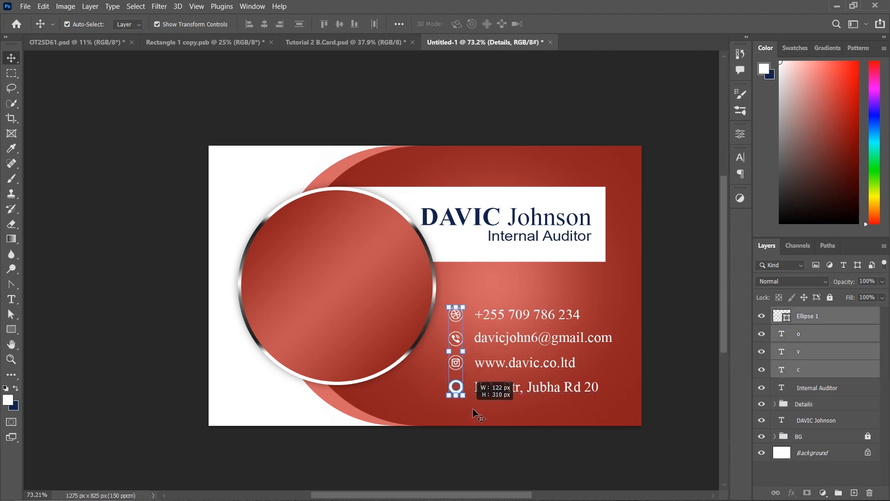
left_click(852, 491)
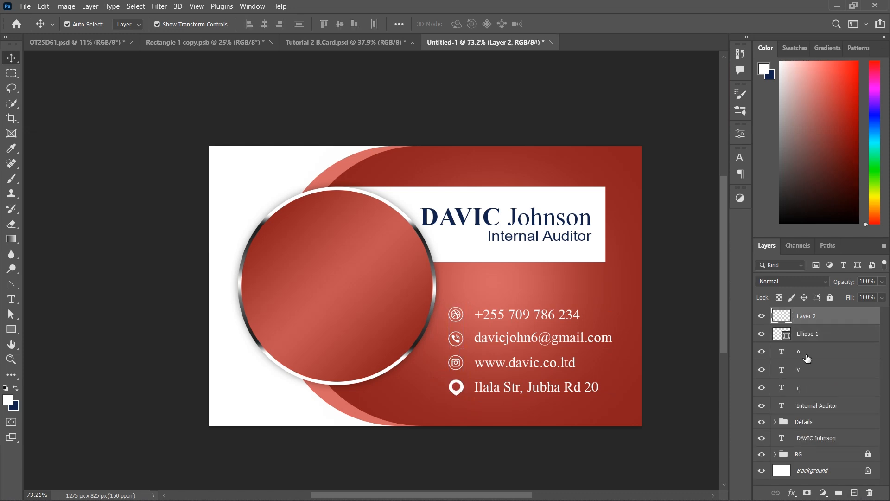
key("ctrl+z")
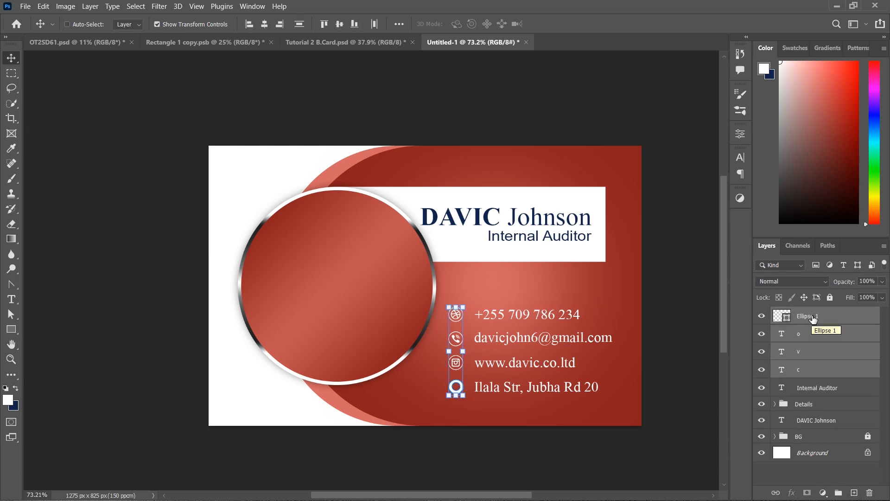
left_click(838, 492)
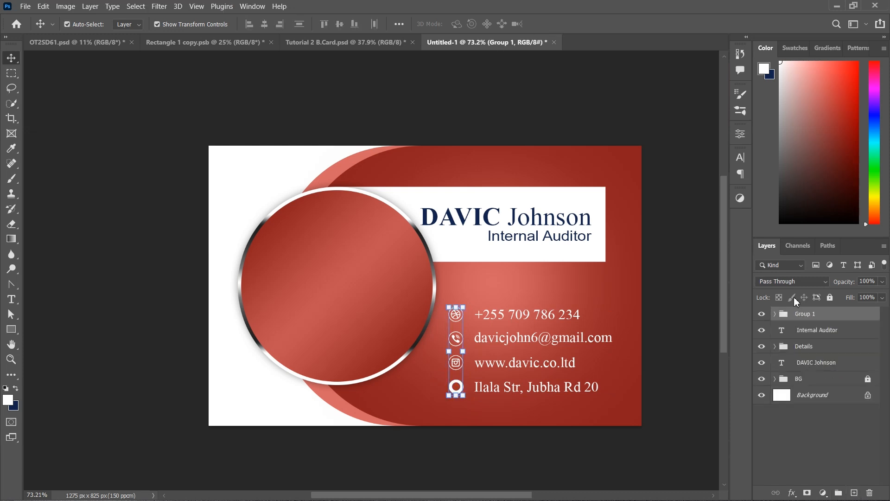
double_click(806, 314)
type("Icons")
key("Return")
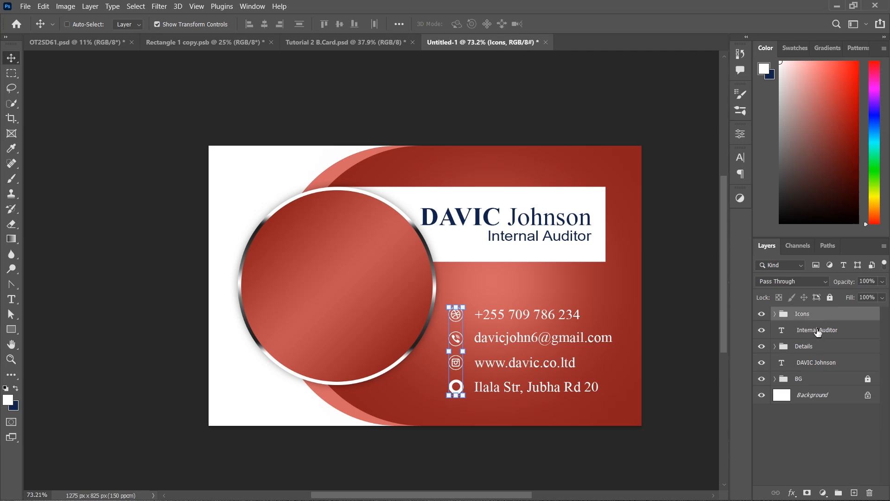
left_click(817, 330, "ctrl")
left_click(823, 347)
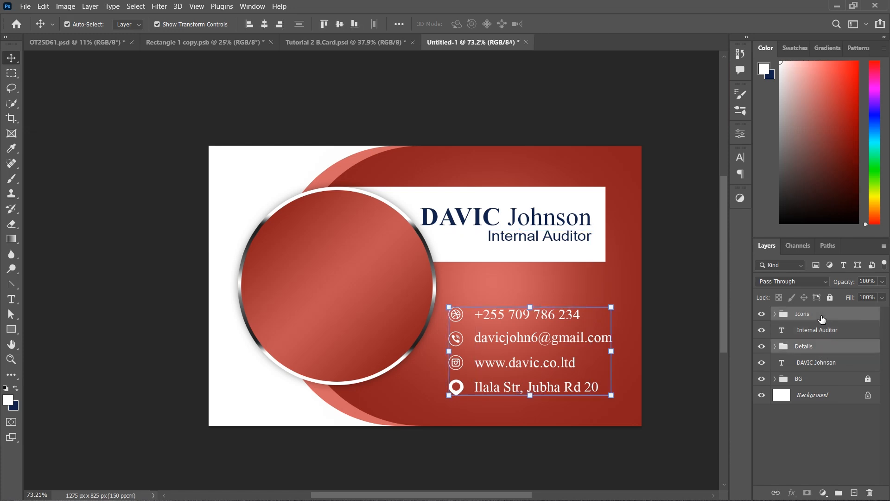
Apply a white Color Overlay to the logo and scale it down to fit the circle
left_click(831, 441)
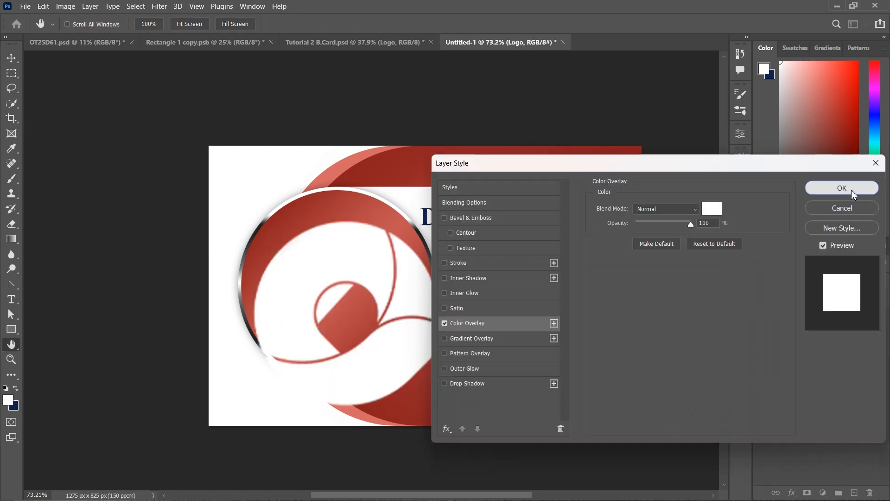
left_click(851, 190)
left_click_drag(464, 309, 396, 289)
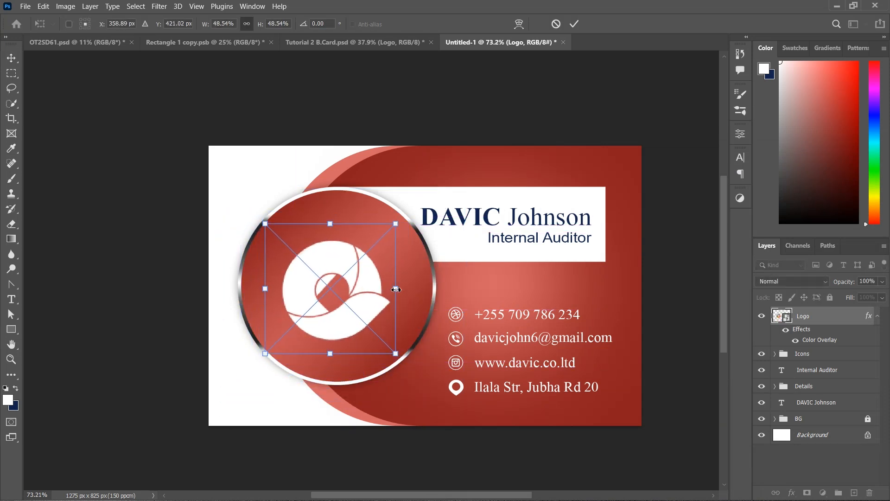
left_click(574, 23)
left_click(139, 223)
Centre the logo vertically to the canvas and nudge it left inside the circle
left_click(349, 318)
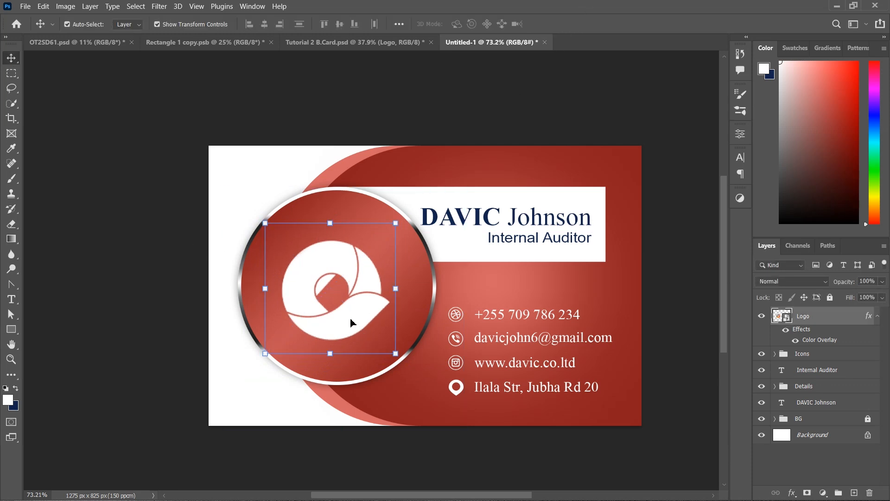
left_click_drag(303, 282, 307, 283)
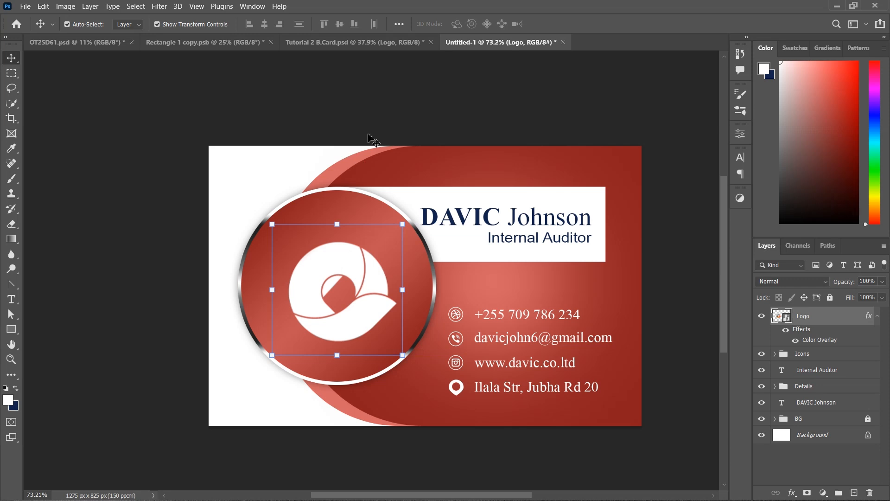
left_click(399, 24)
left_click(426, 130)
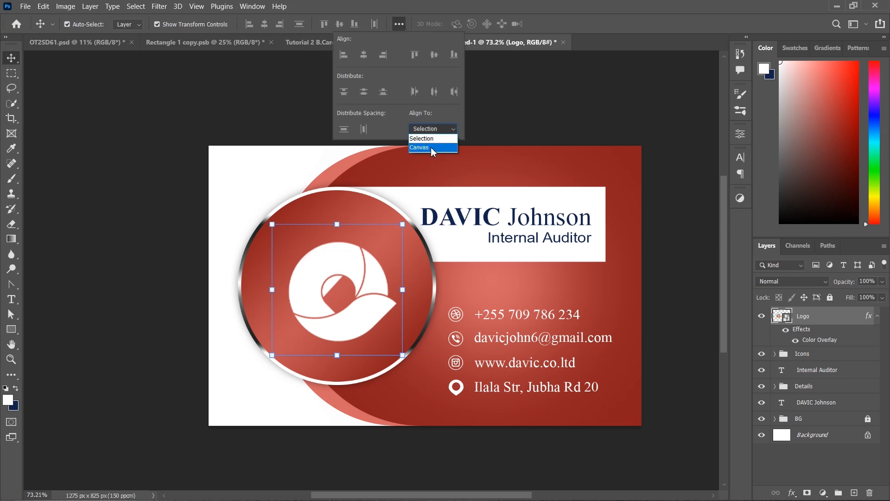
left_click(431, 147)
left_click(434, 54)
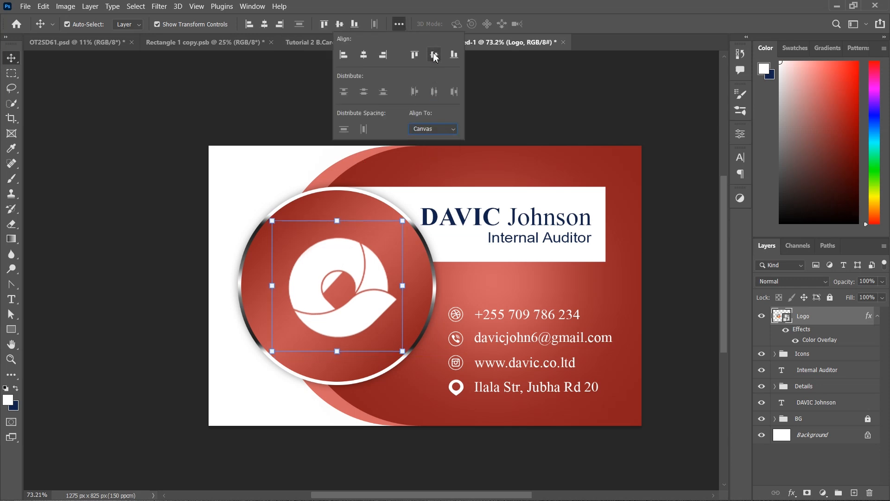
left_click(131, 172)
left_click(359, 321)
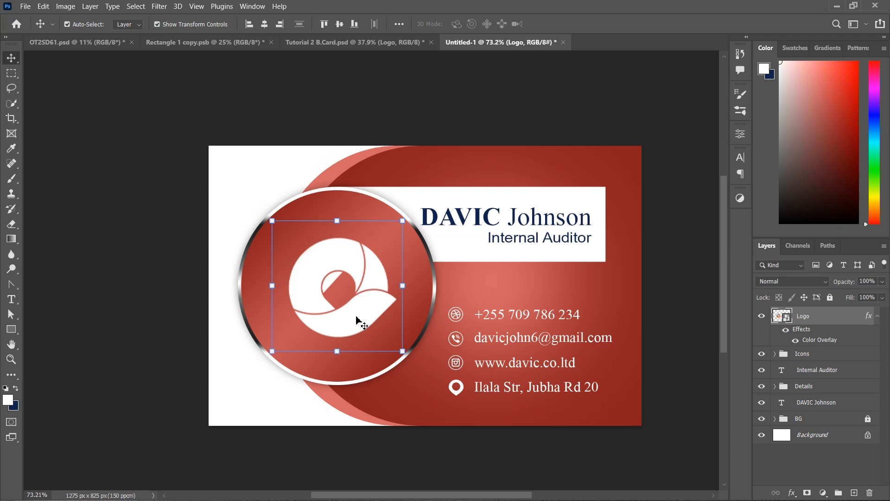
key("Left")
key("Left")
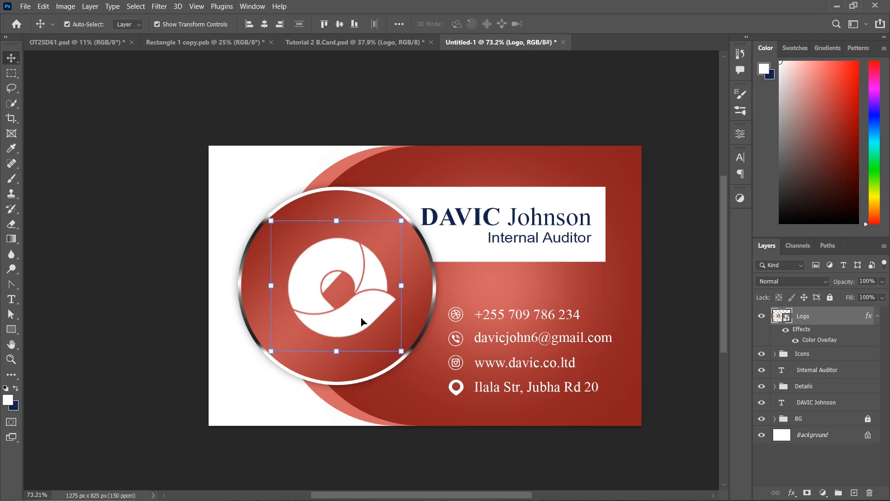
key("shift+Left")
left_click(139, 247)
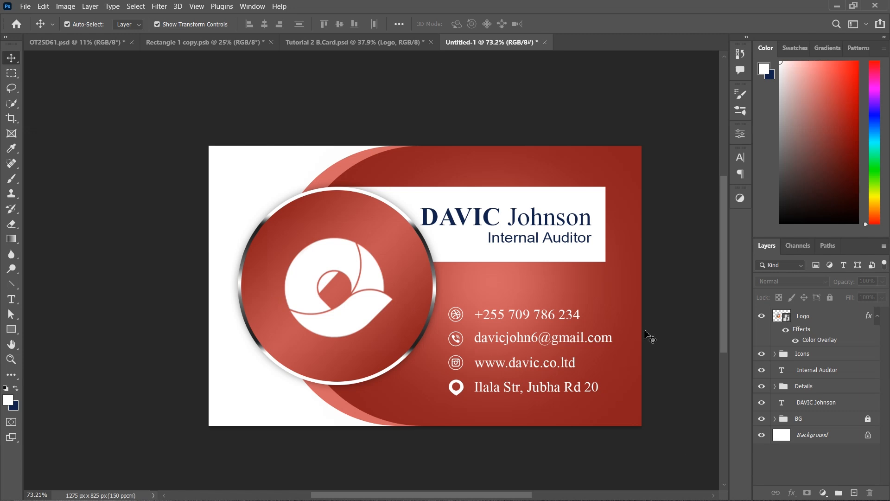
Nudge the Internal Auditor title down slightly
left_click(565, 245)
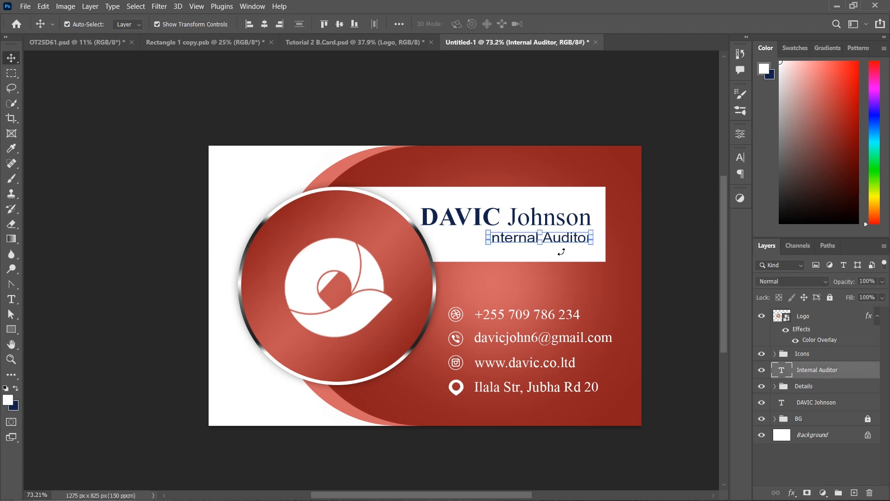
key("Down")
key("Down")
key("Down")
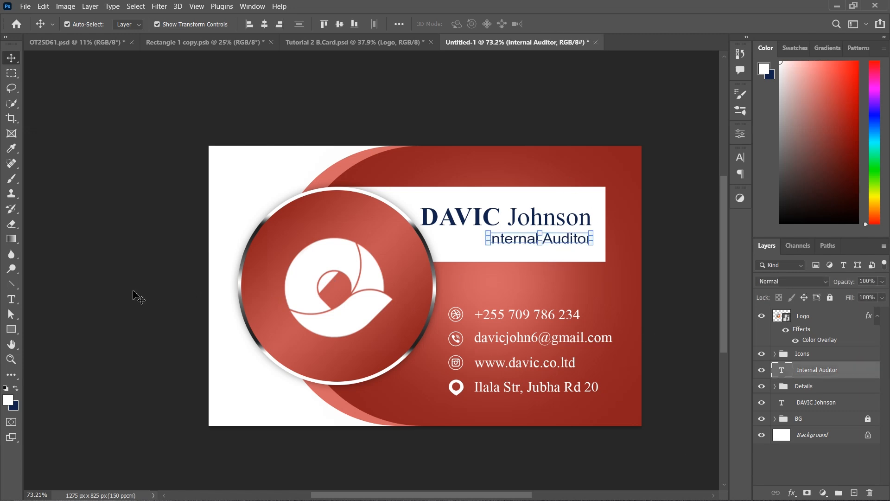
left_click(538, 221)
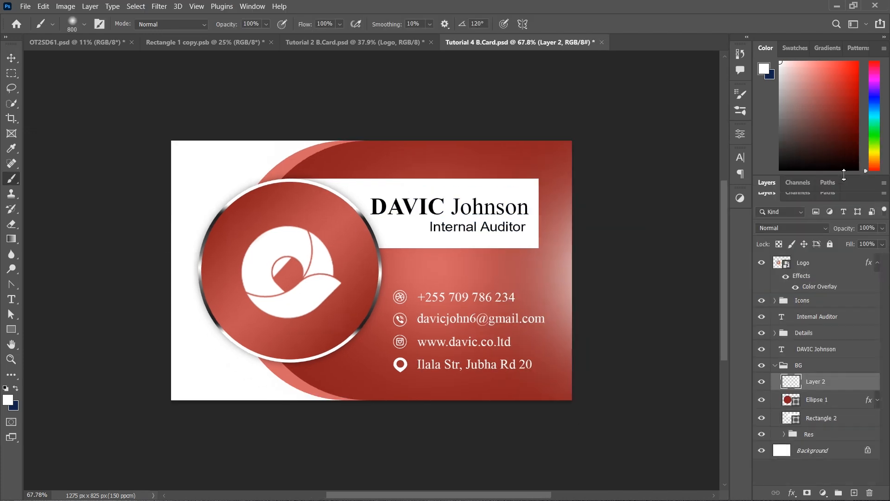
Recolour the Rectangle 1 copy band to the darker red #701414
left_click(798, 459)
double_click(797, 459)
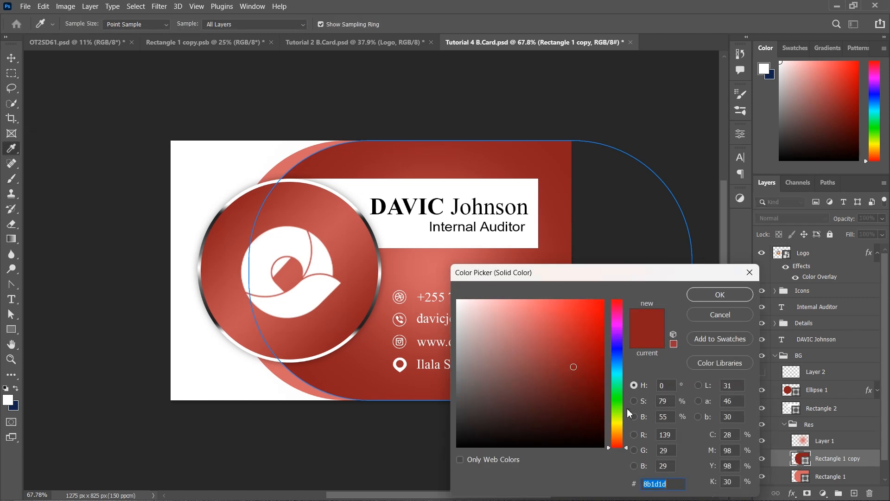
left_click(590, 379)
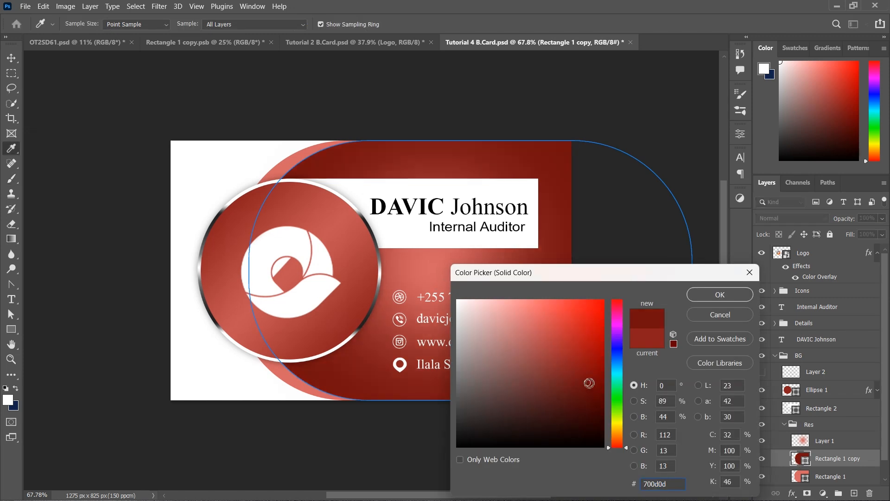
left_click(576, 379)
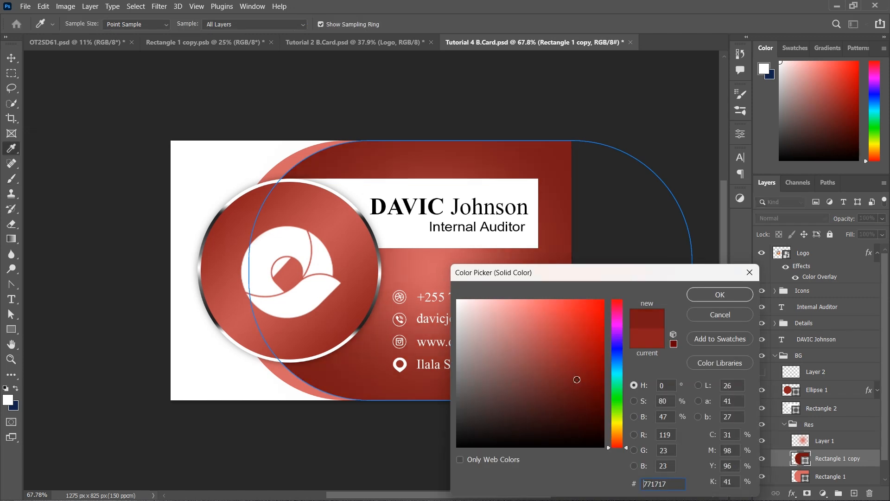
left_click(577, 381)
left_click(712, 303)
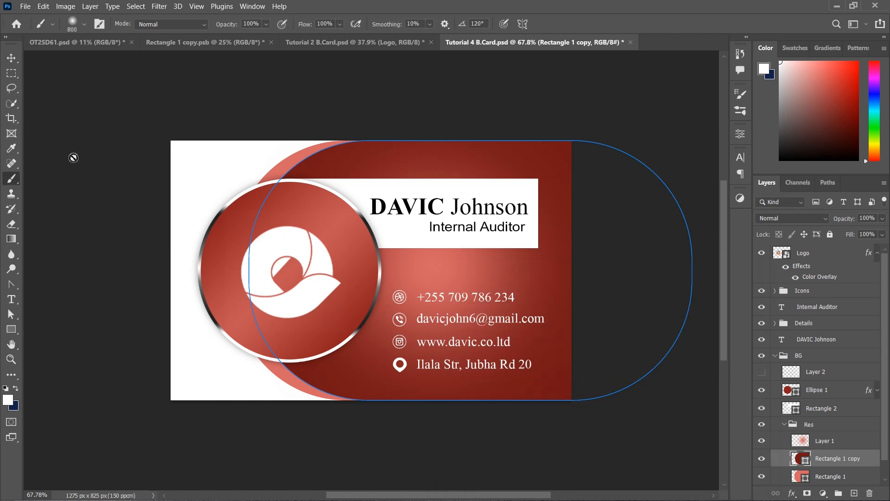
left_click(12, 59)
left_click(436, 469)
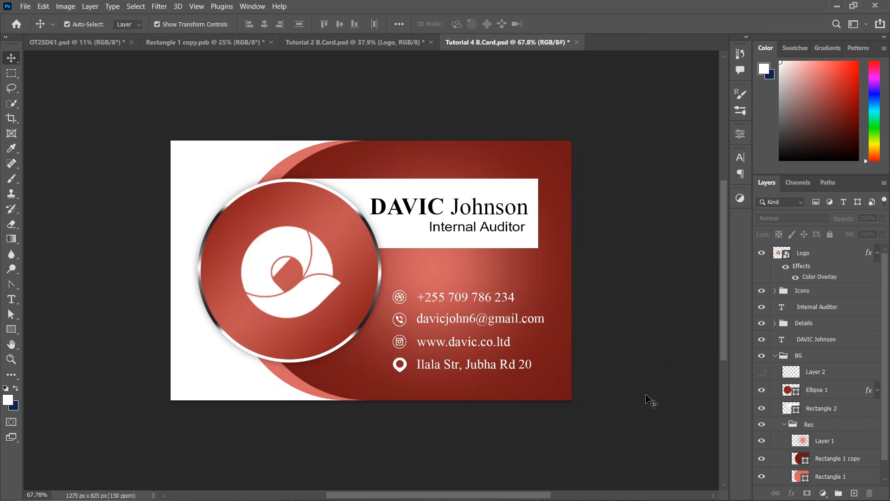
Give Ellipse 1 a Reflected Gradient Overlay at 62% opacity, -45° angle and 78% scale
left_click(260, 339)
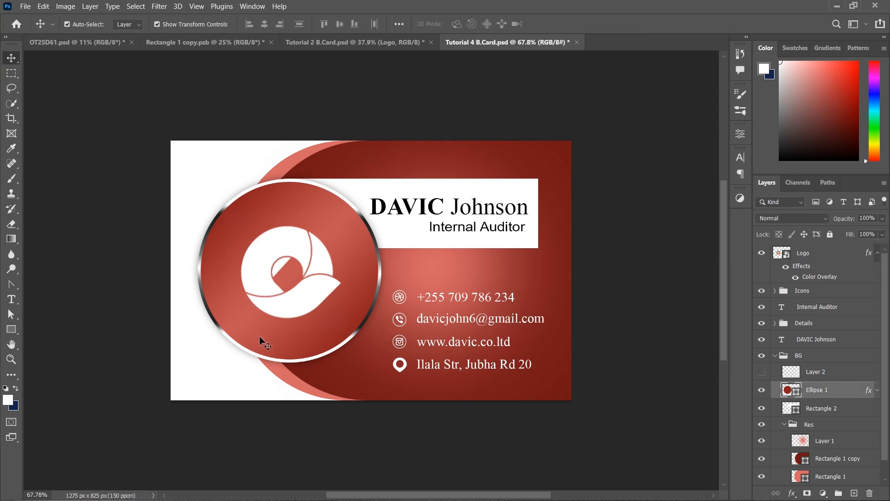
double_click(846, 391)
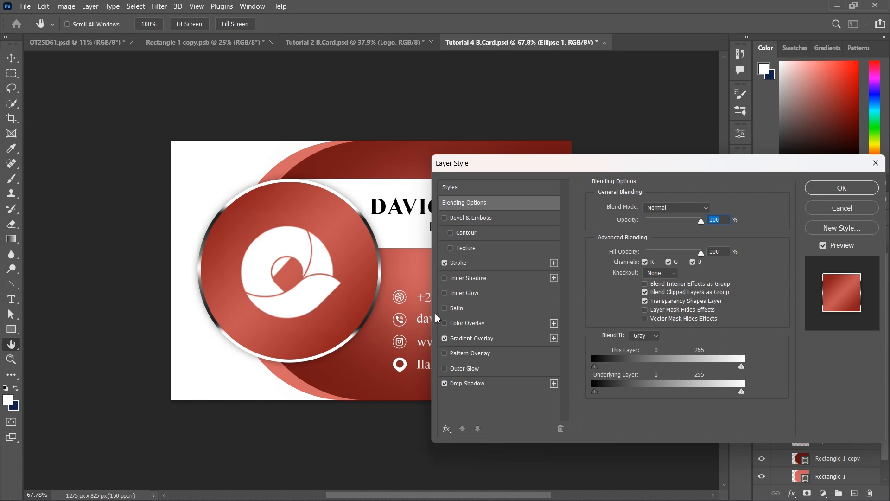
left_click(444, 339)
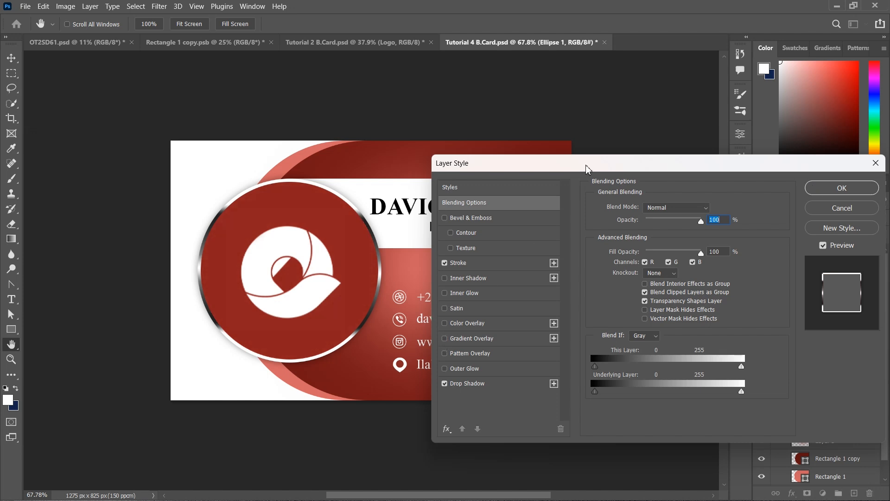
left_click_drag(586, 168, 673, 188)
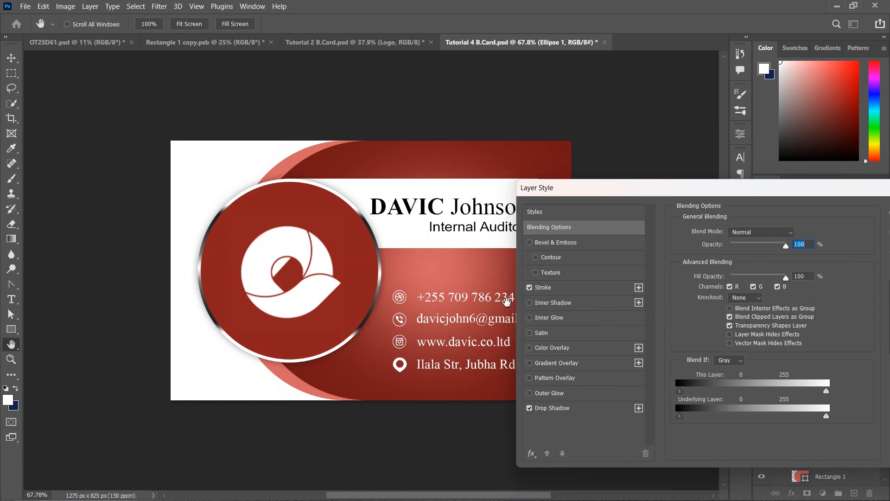
left_click(528, 364)
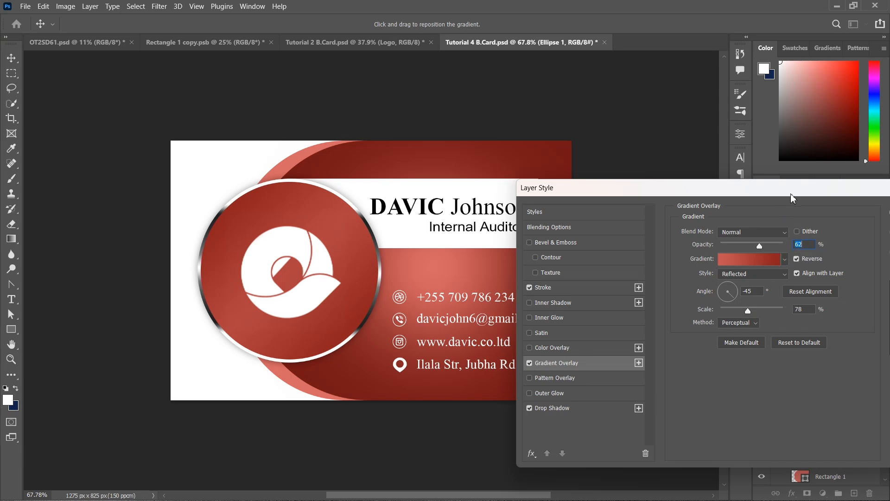
left_click_drag(793, 193, 496, 279)
left_click(633, 301)
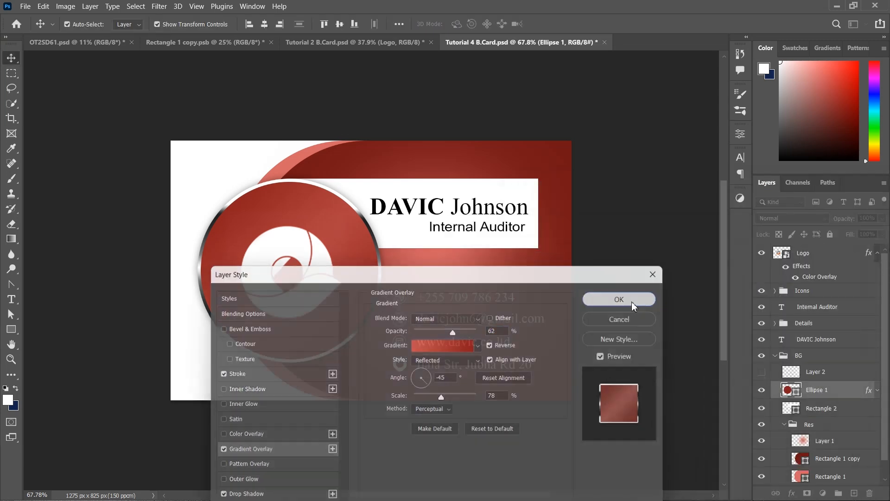
left_click(843, 476)
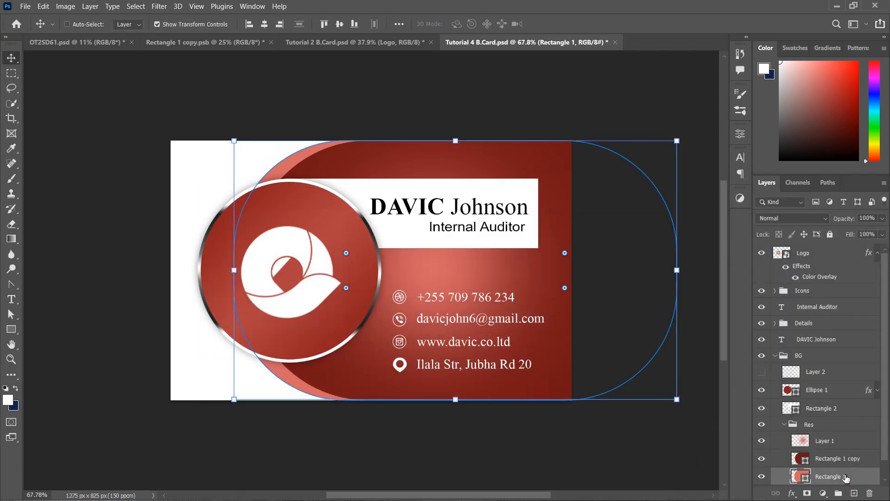
Duplicate Rectangle 1 and shift the Rectangle 1 copy 2 band slightly right
key("ctrl+j")
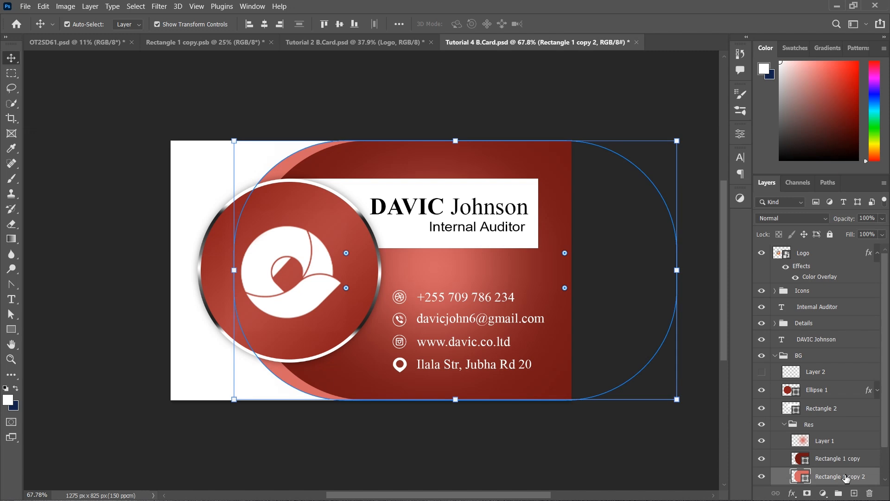
scroll(845, 478, "down", 2)
left_click(844, 458, "shift")
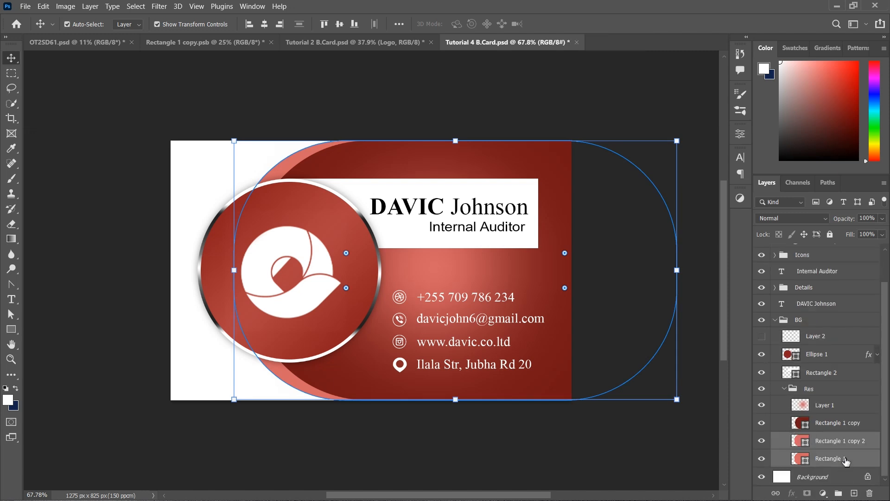
key("shift+Left")
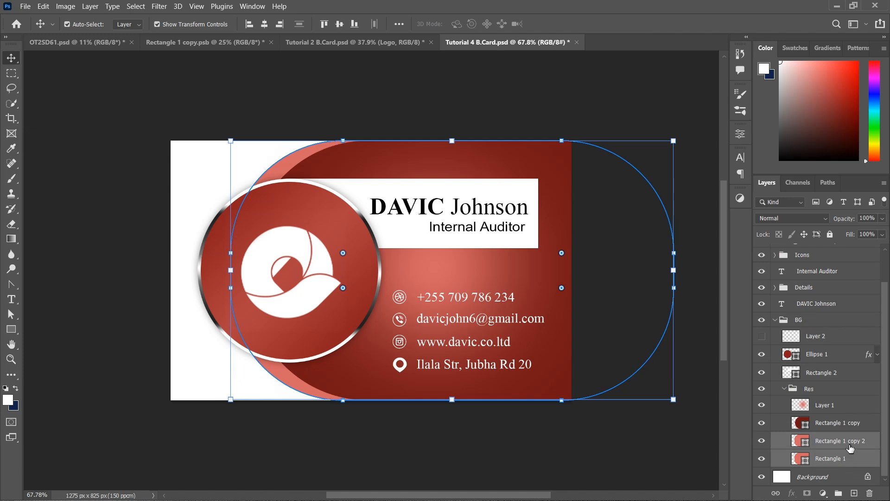
left_click(850, 447)
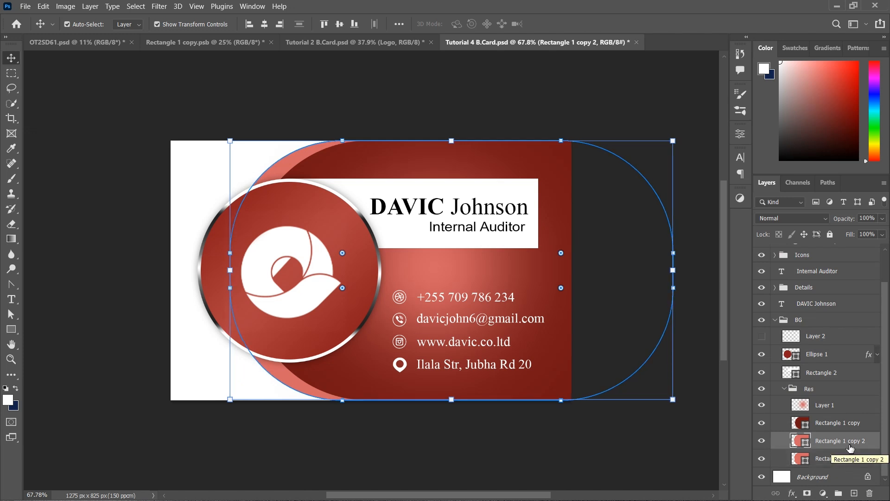
key("shift+Right")
key("shift+Right")
key("shift+Right")
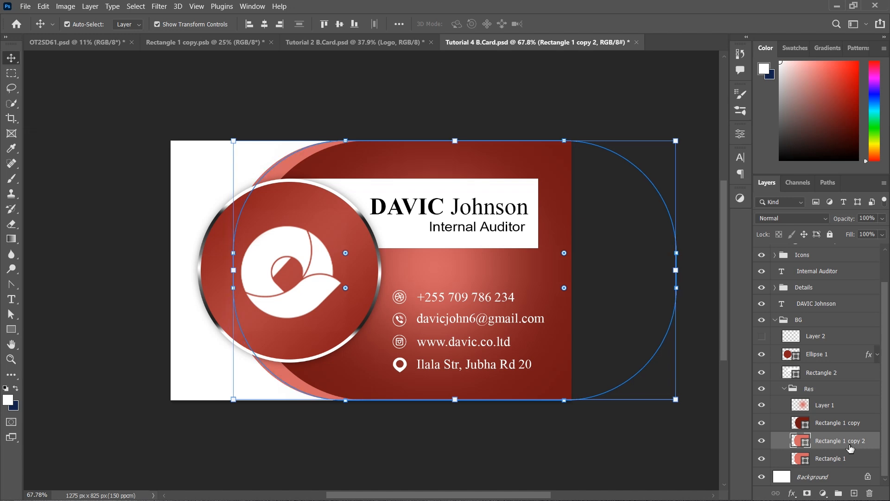
key("shift+Right")
key("shift+Right")
key("shift+Right")
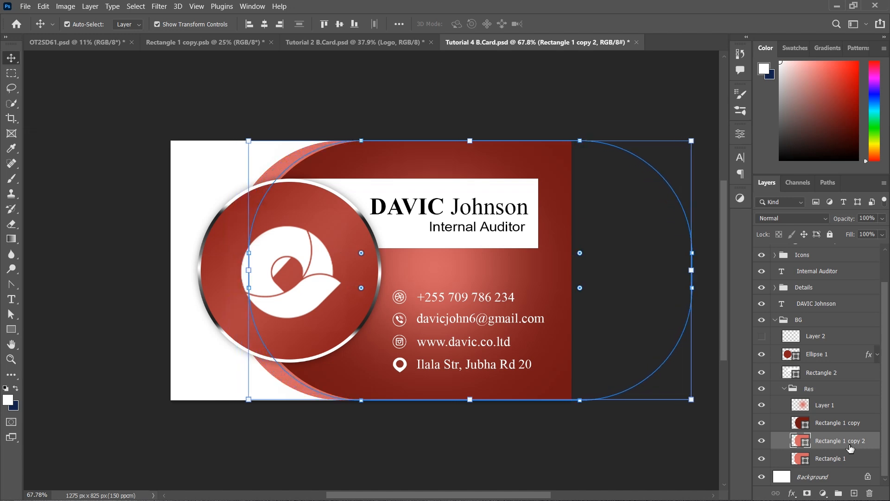
Fill the Rectangle 1 copy 2 band with white (#ffffff)
double_click(797, 442)
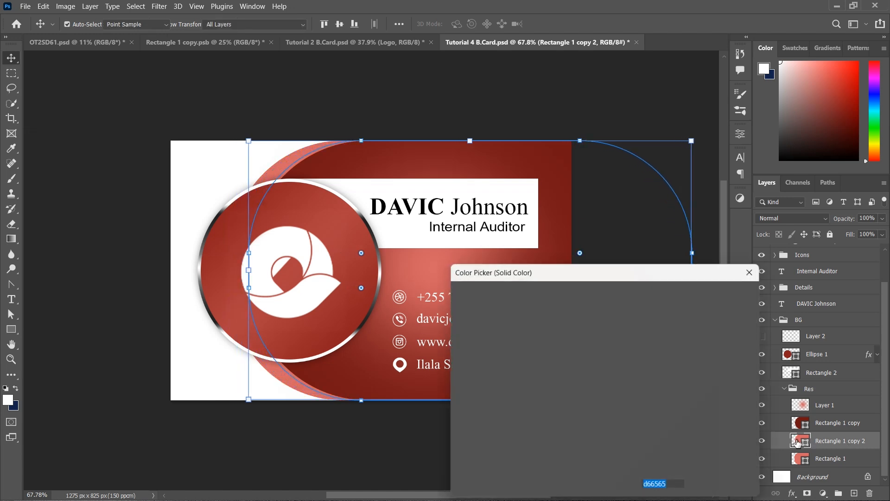
left_click_drag(472, 314, 446, 296)
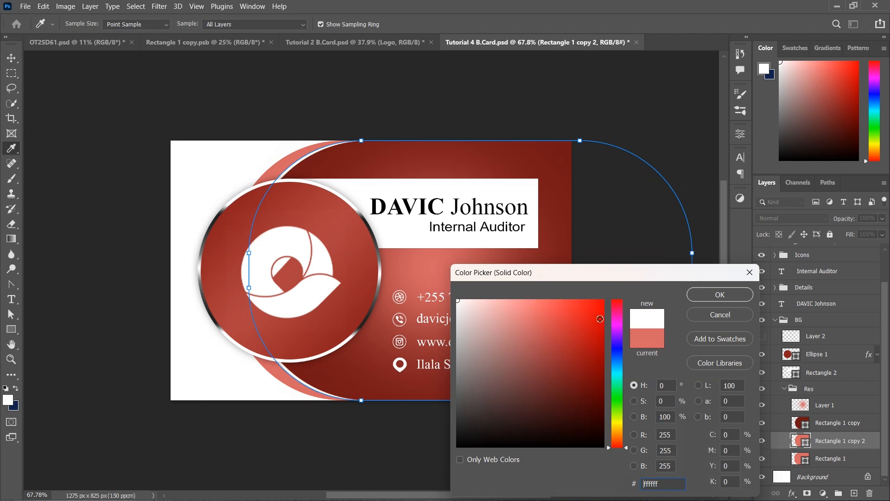
left_click(708, 295)
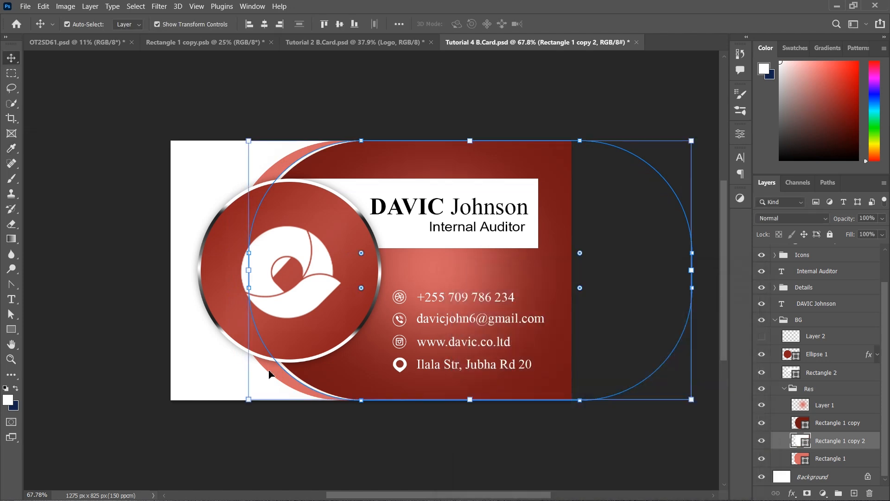
left_click(124, 339)
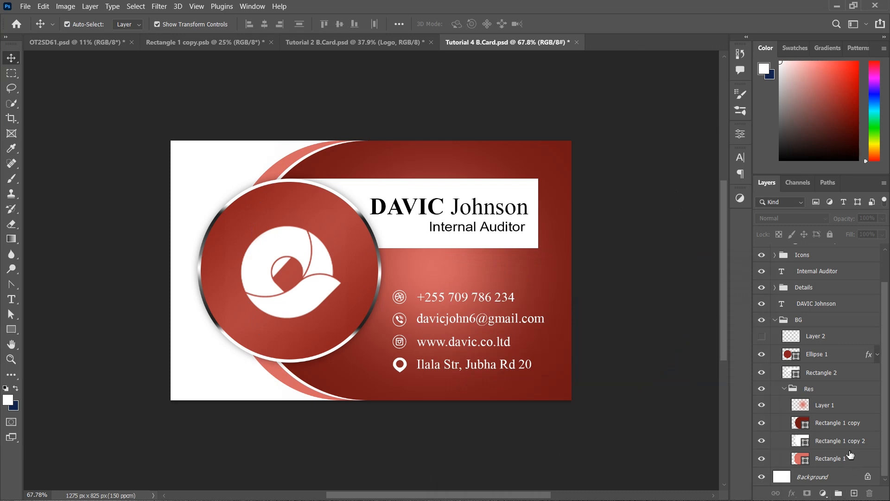
Set the white band's corner radius to about 242 px and shift it several pixels right
left_click(837, 441)
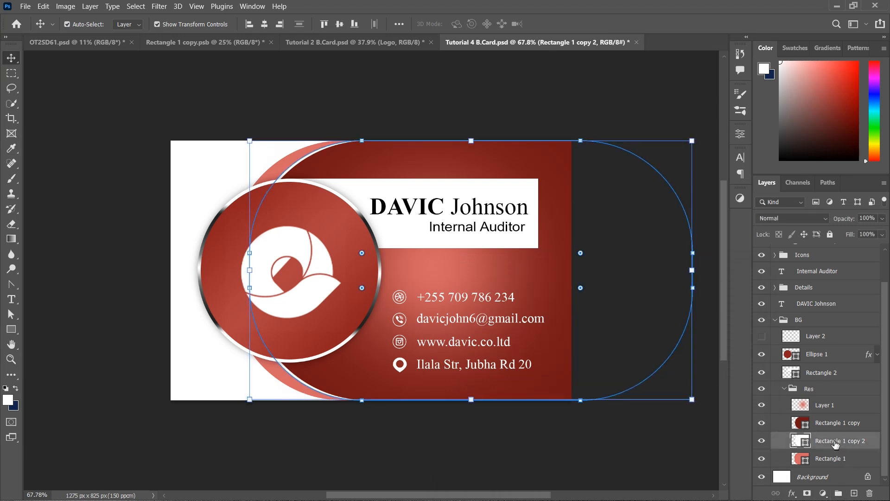
left_click_drag(362, 288, 410, 336)
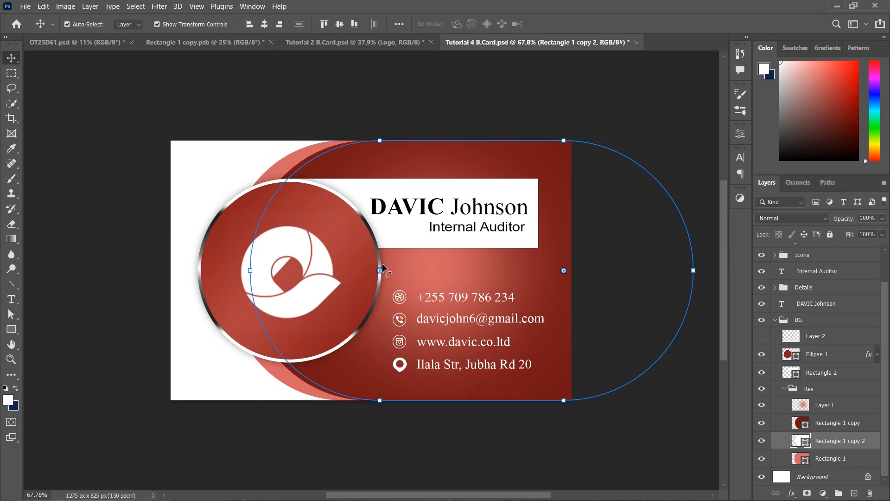
left_click_drag(383, 266, 374, 201)
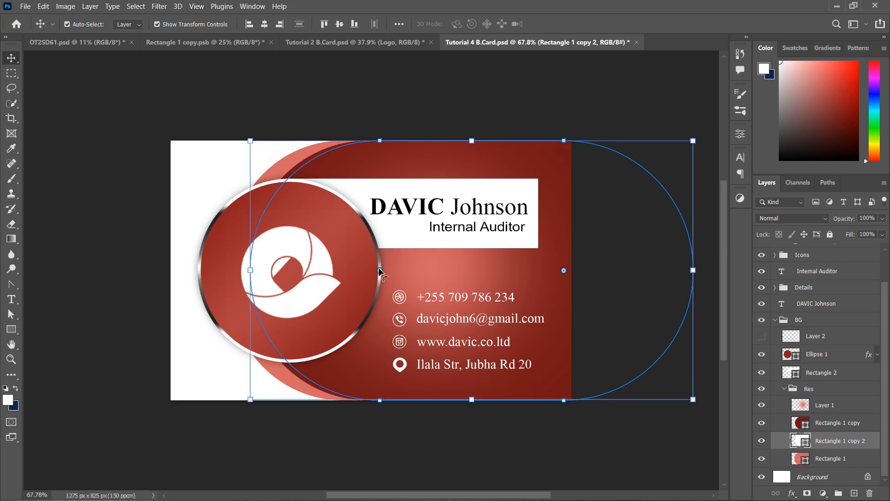
left_click_drag(379, 271, 343, 214)
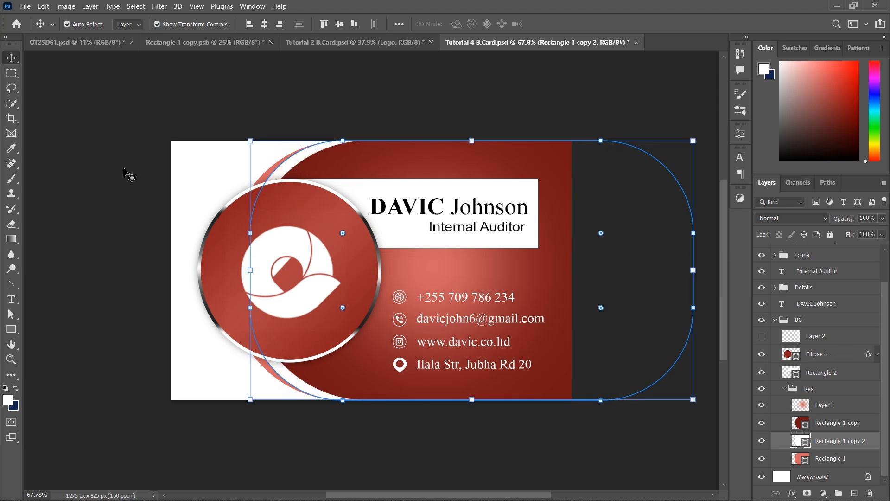
key("shift+Right")
key("shift+Right")
key("shift+Right")
key("shift+Right")
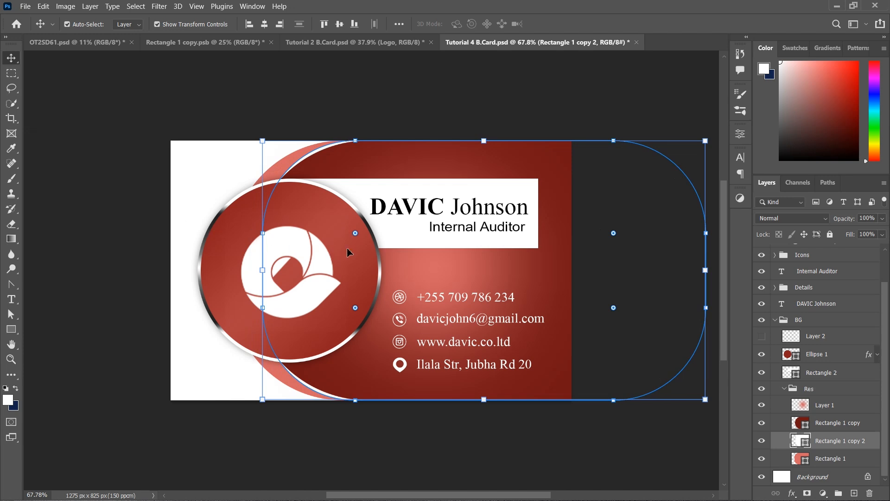
left_click_drag(355, 235, 339, 184)
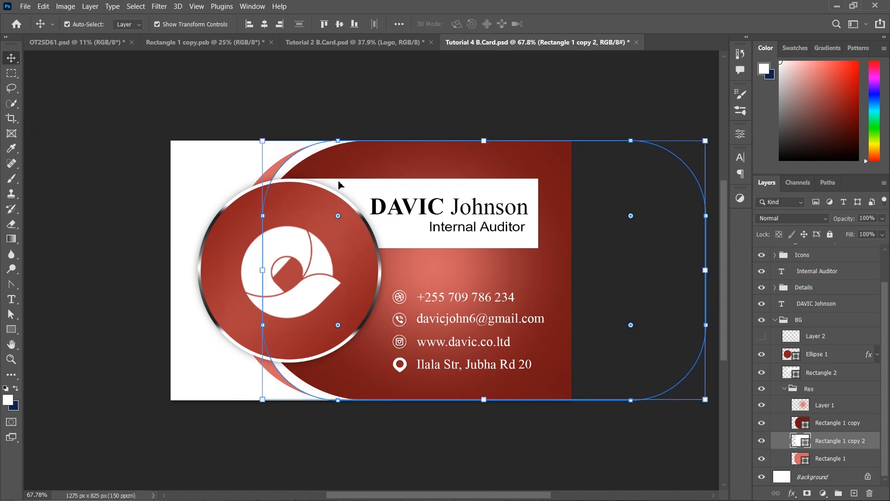
key("shift+Right")
key("shift+Right")
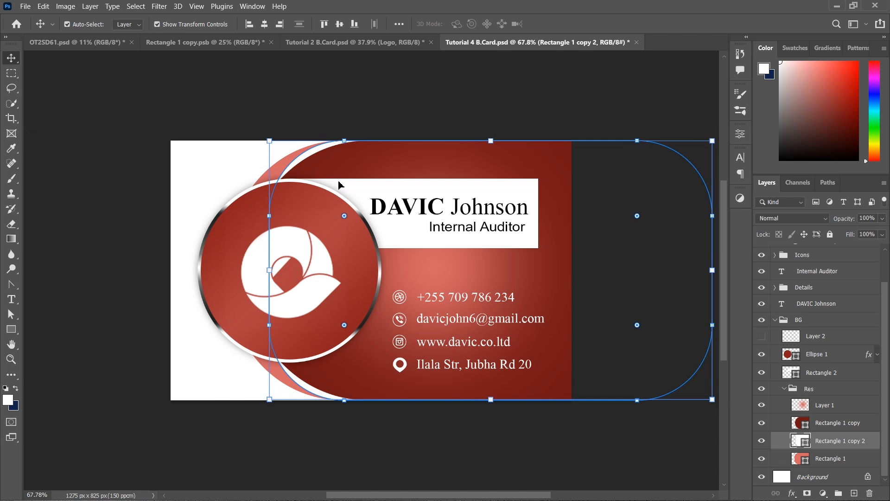
key("shift+Right")
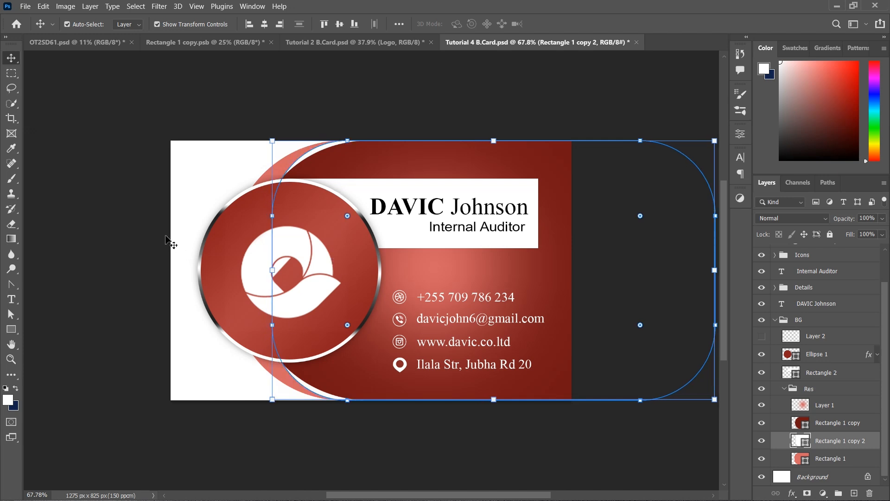
left_click(112, 174)
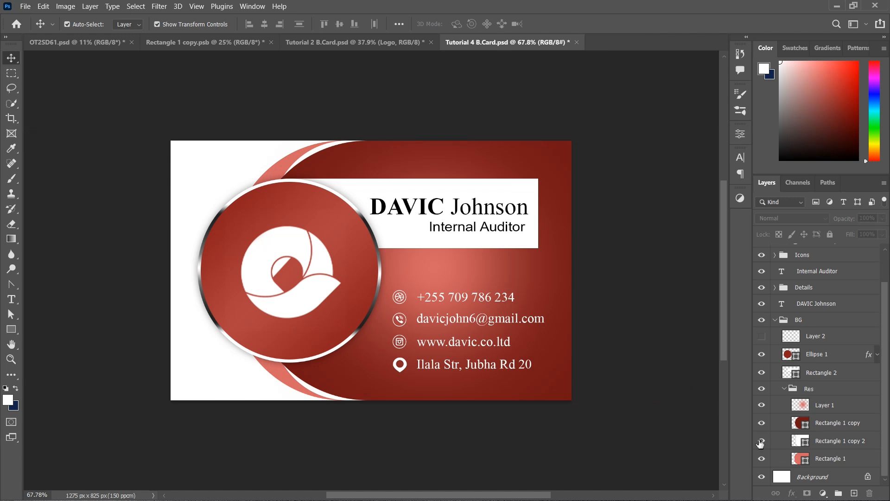
left_click(825, 441)
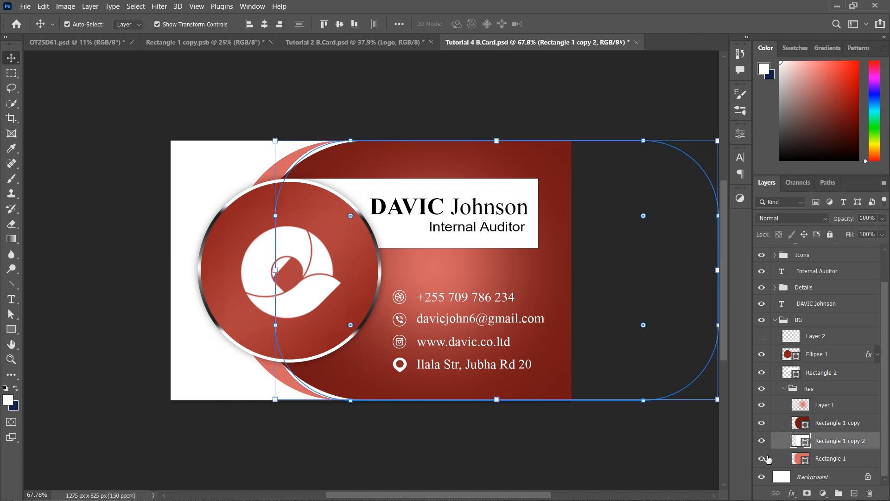
left_click(213, 435)
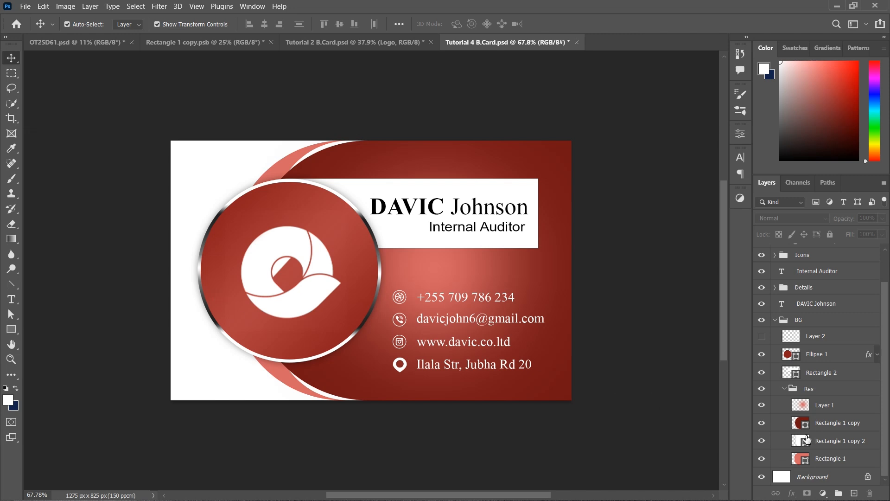
Try a drop shadow on Rectangle 1 copy, tuning size, distance about 6 px and angle -3°
left_click(868, 426)
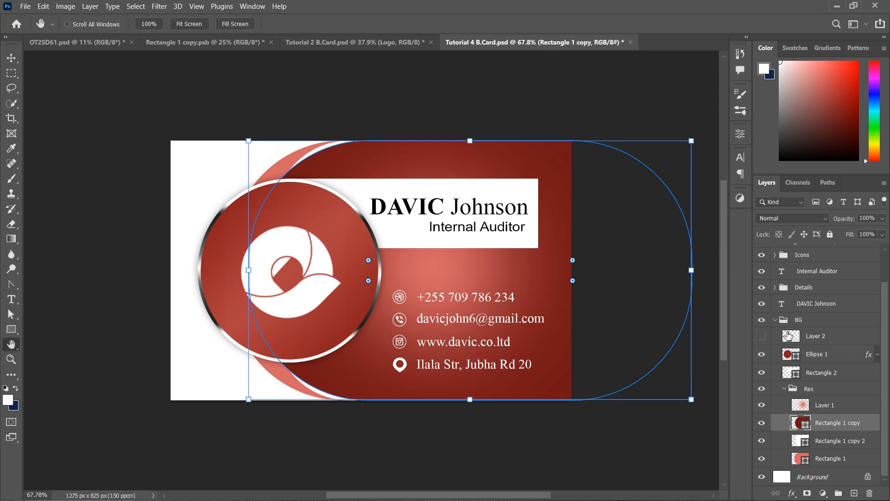
left_click_drag(466, 216, 711, 166)
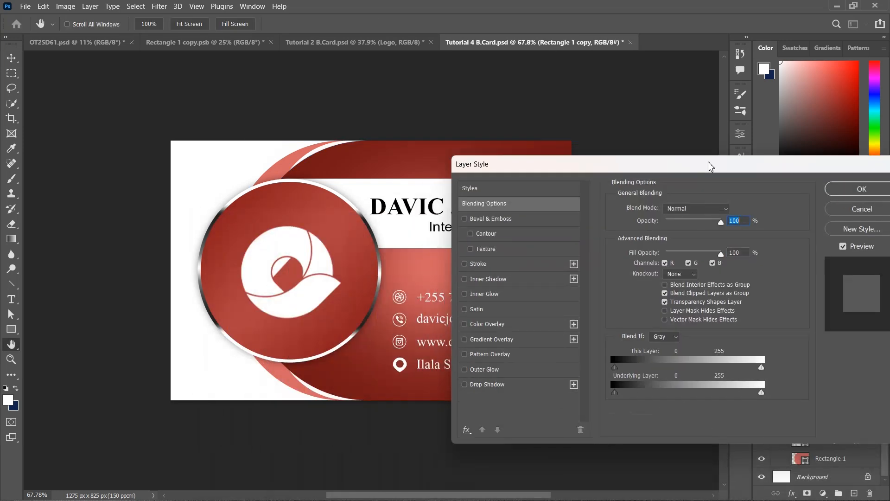
left_click(528, 387)
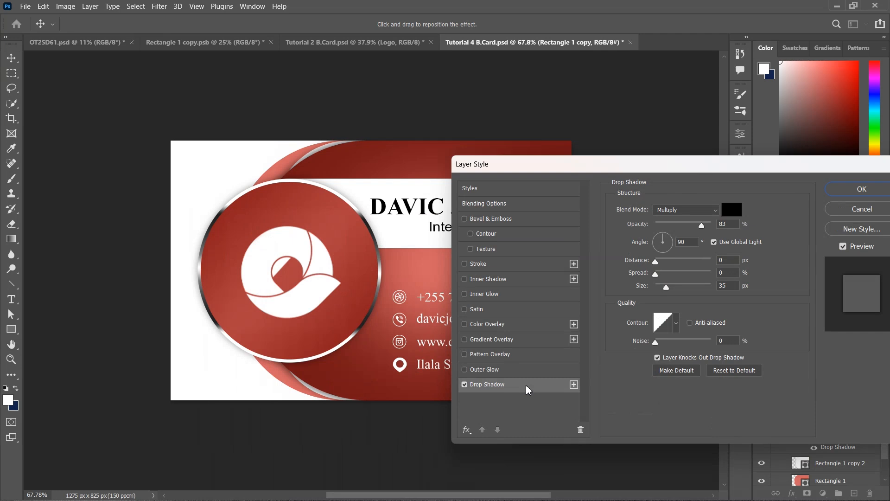
left_click_drag(666, 293, 633, 291)
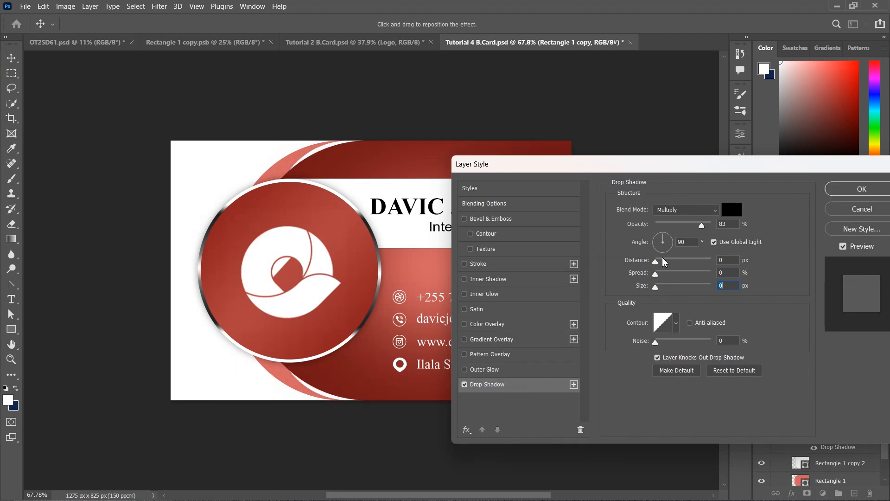
left_click_drag(661, 262, 664, 261)
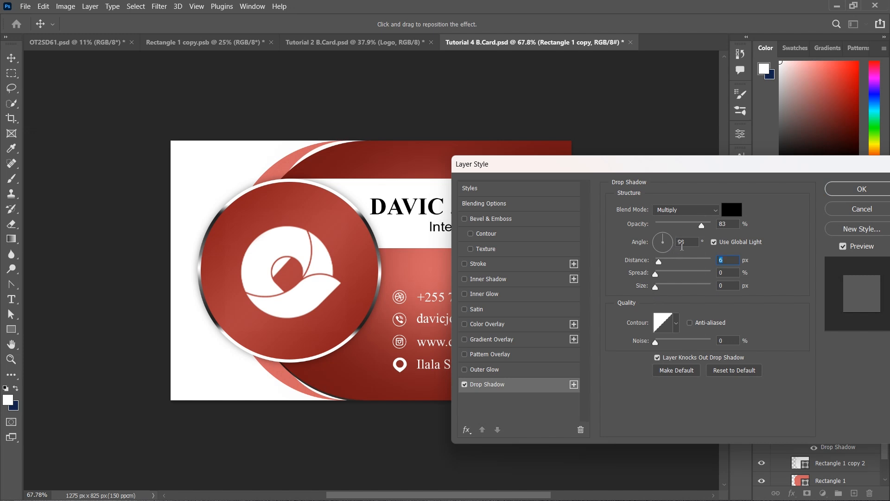
left_click(671, 243)
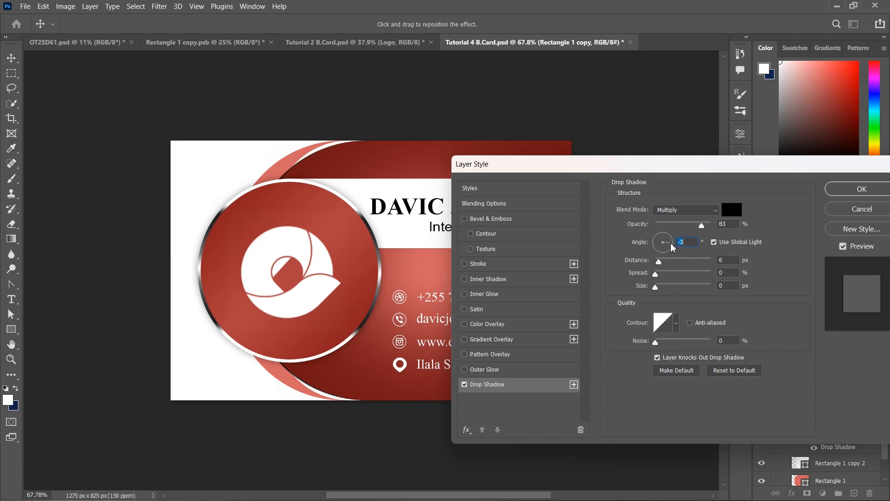
mouse_move(659, 261)
left_mouse_down()
mouse_move(669, 258)
mouse_move(659, 260)
left_mouse_up()
key("Up")
key("Up")
key("Up")
key("Up")
key("Up")
key("Up")
key("Up")
key("Up")
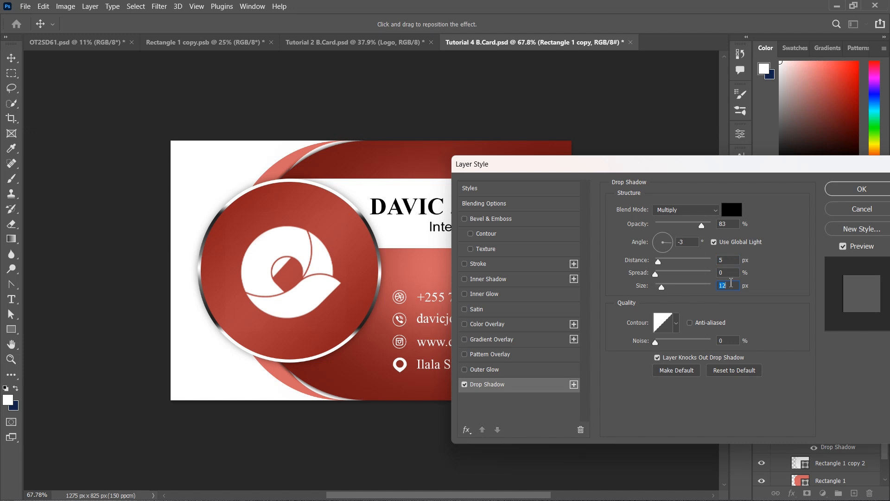
Discard the drop shadow and collapse the Res group
left_click(845, 210)
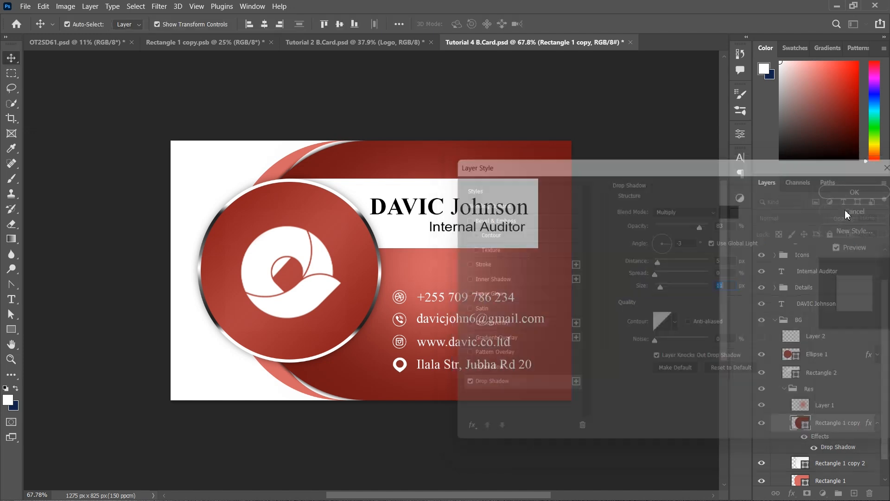
left_click(784, 389)
left_click(630, 463)
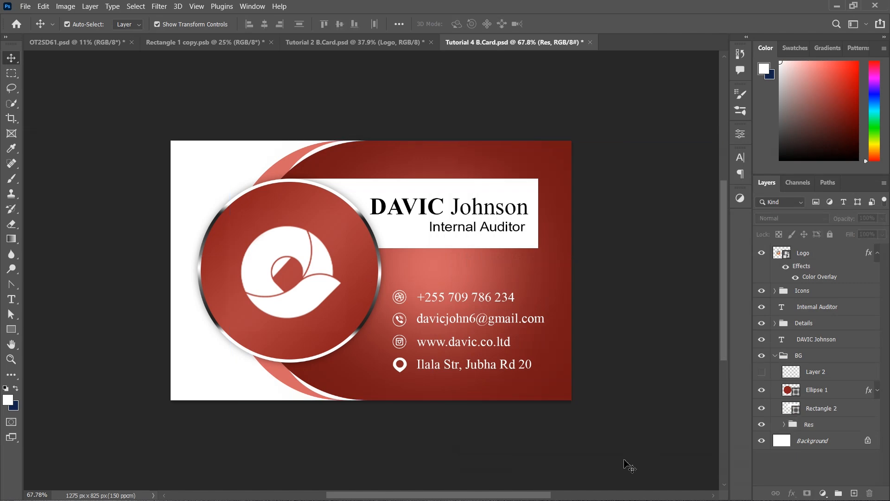